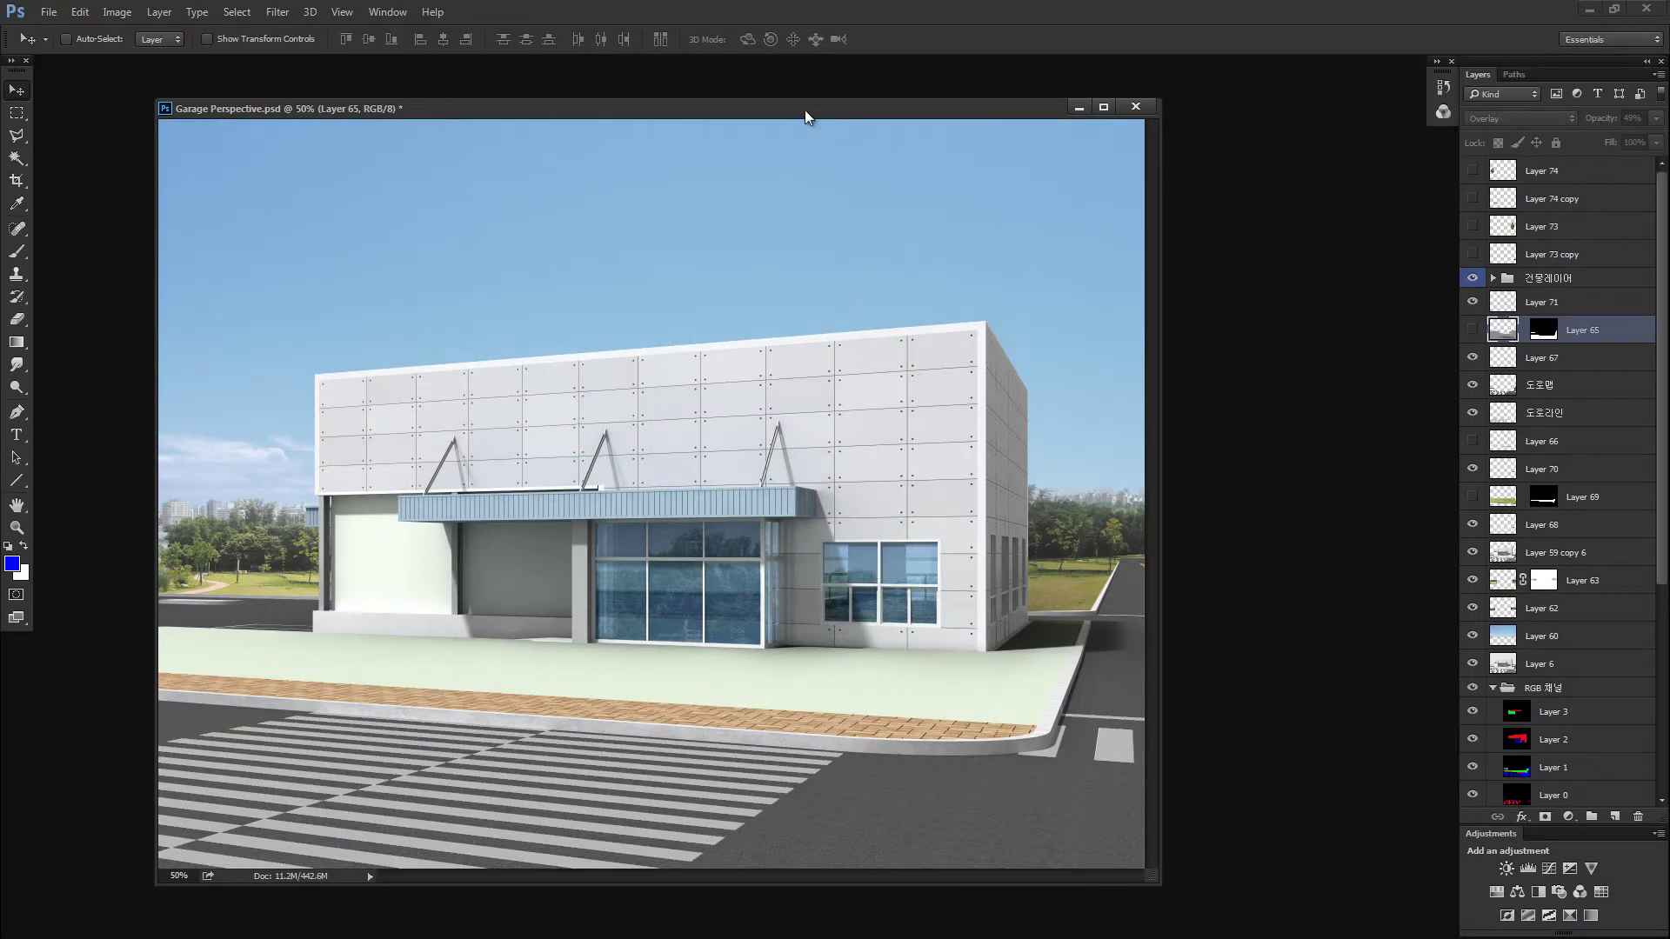
Step: Move the garage rendering aside and bring DSC01190.JPG forward, dragged to the left
drag(806, 108, 805, 99)
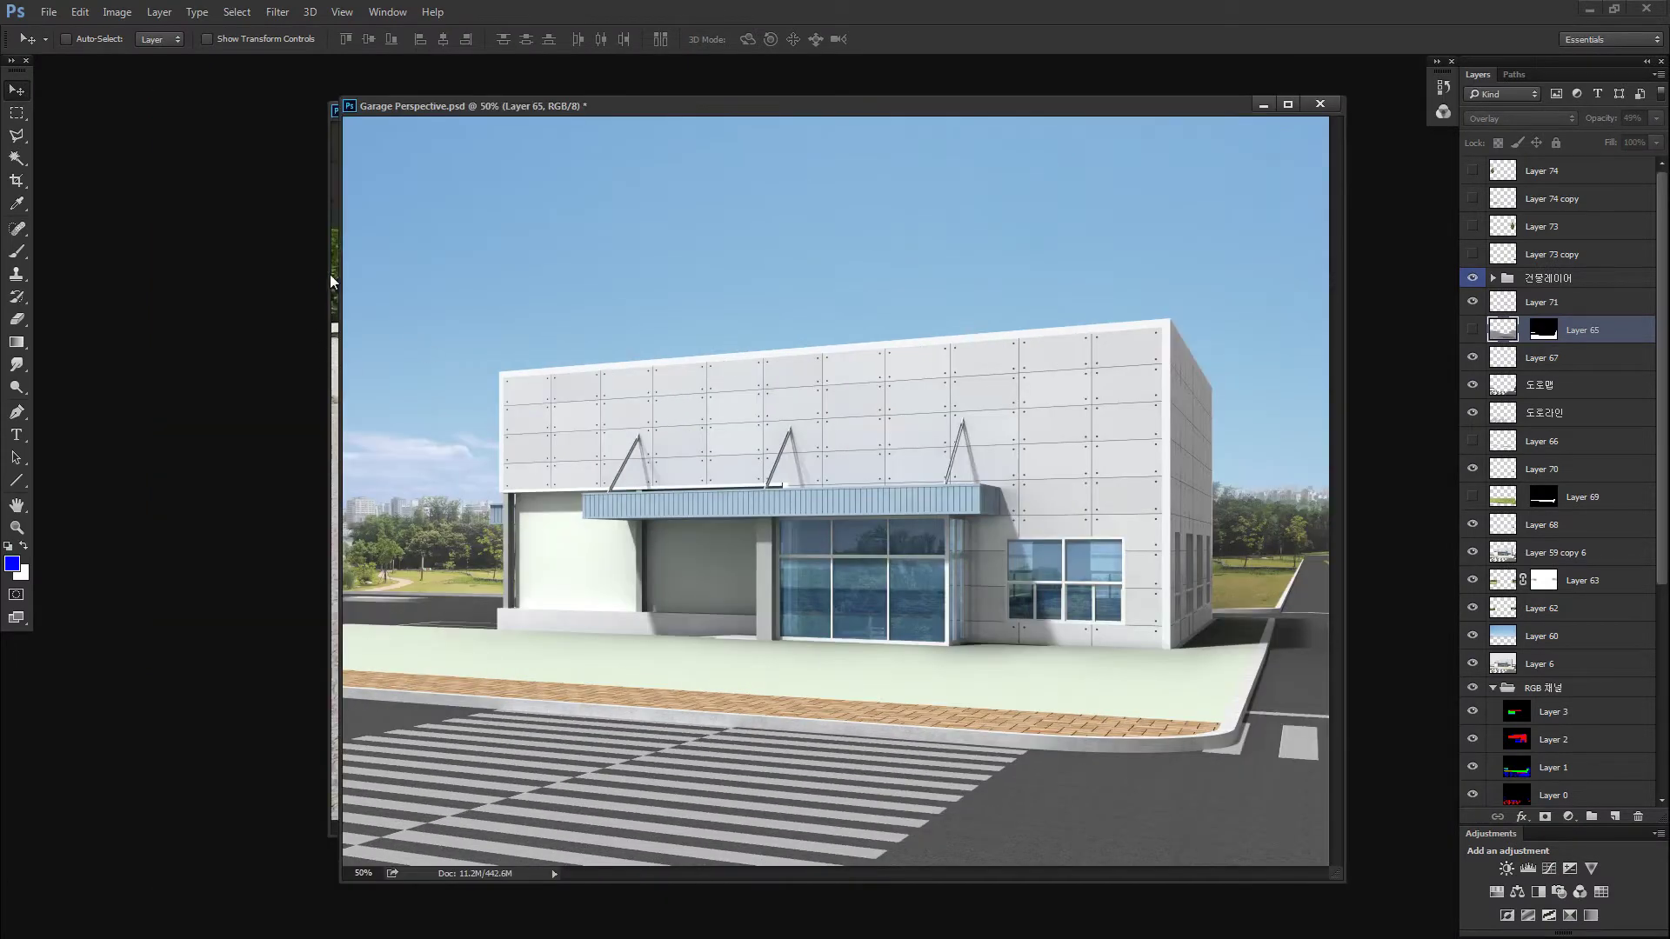
click(331, 274)
drag(452, 112, 243, 142)
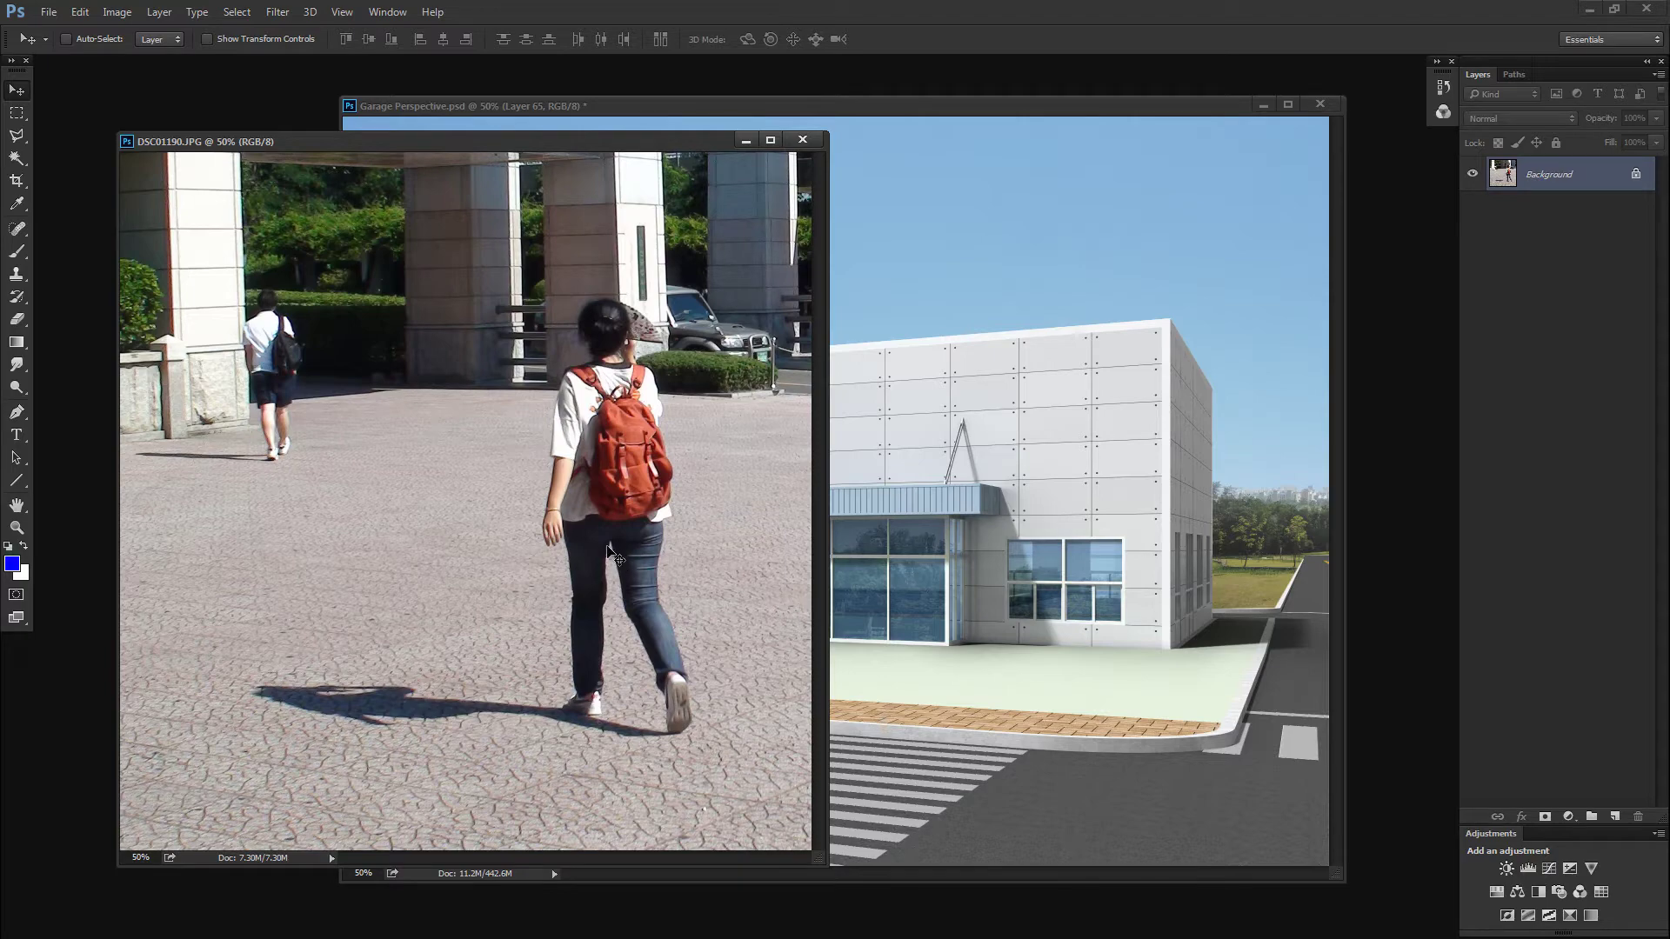
Step: Zoom and pan the walking-woman photo, enlarge its window, and bring up the Open browser
key(ctrl+plus)
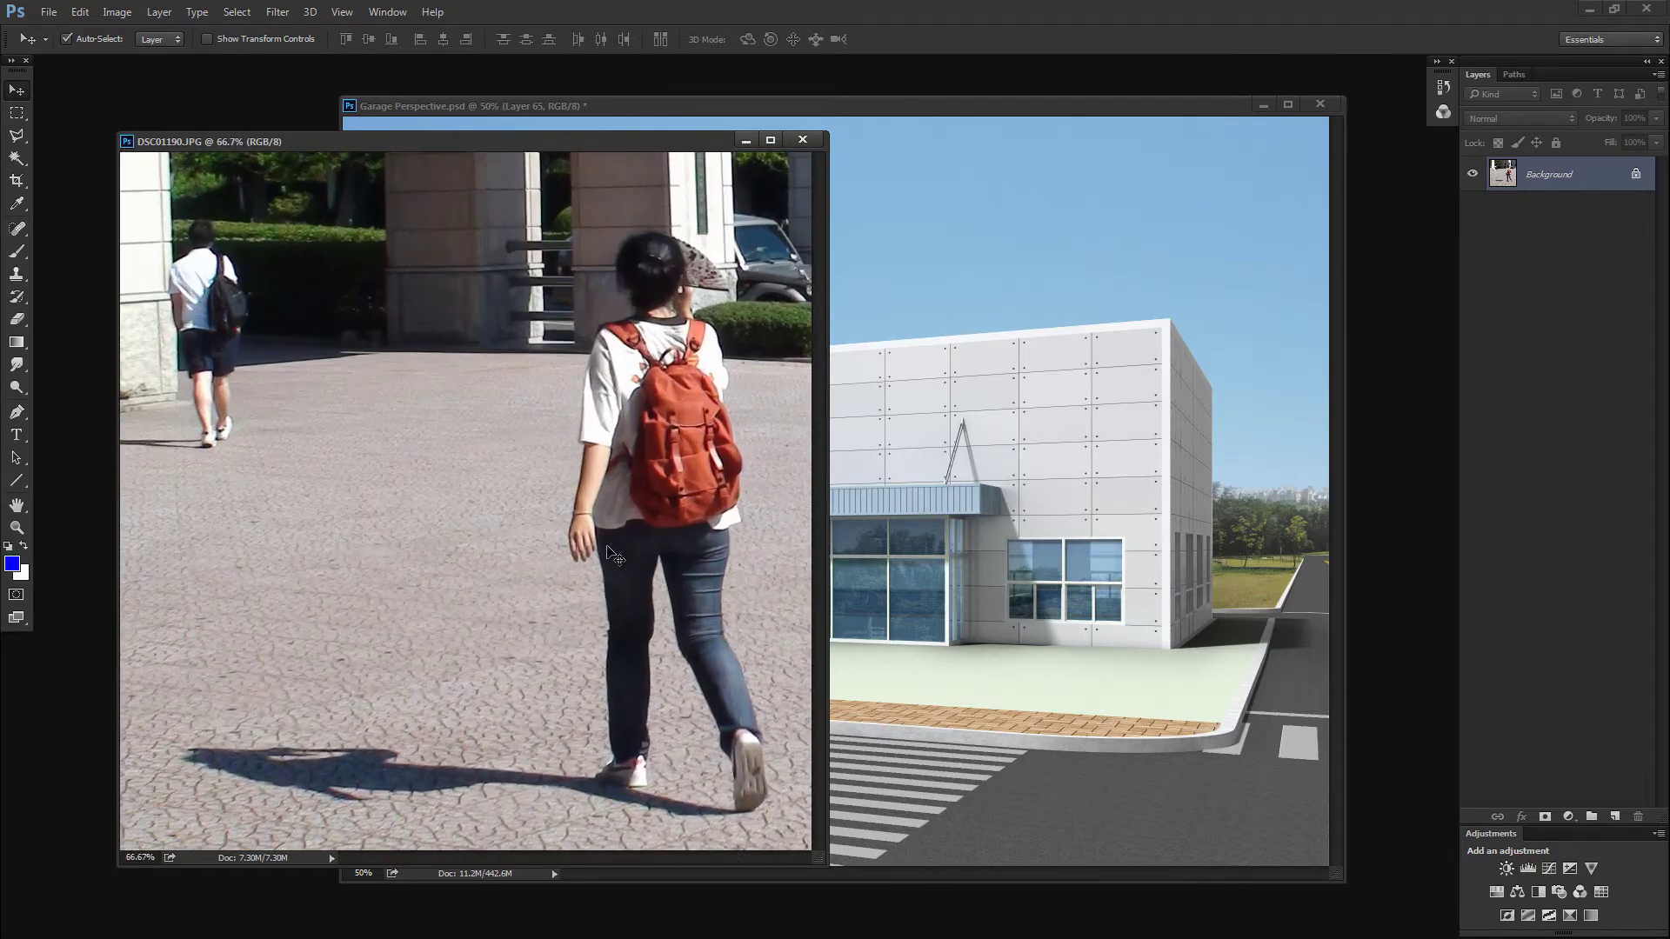
key(ctrl+plus)
drag(649, 385, 546, 454)
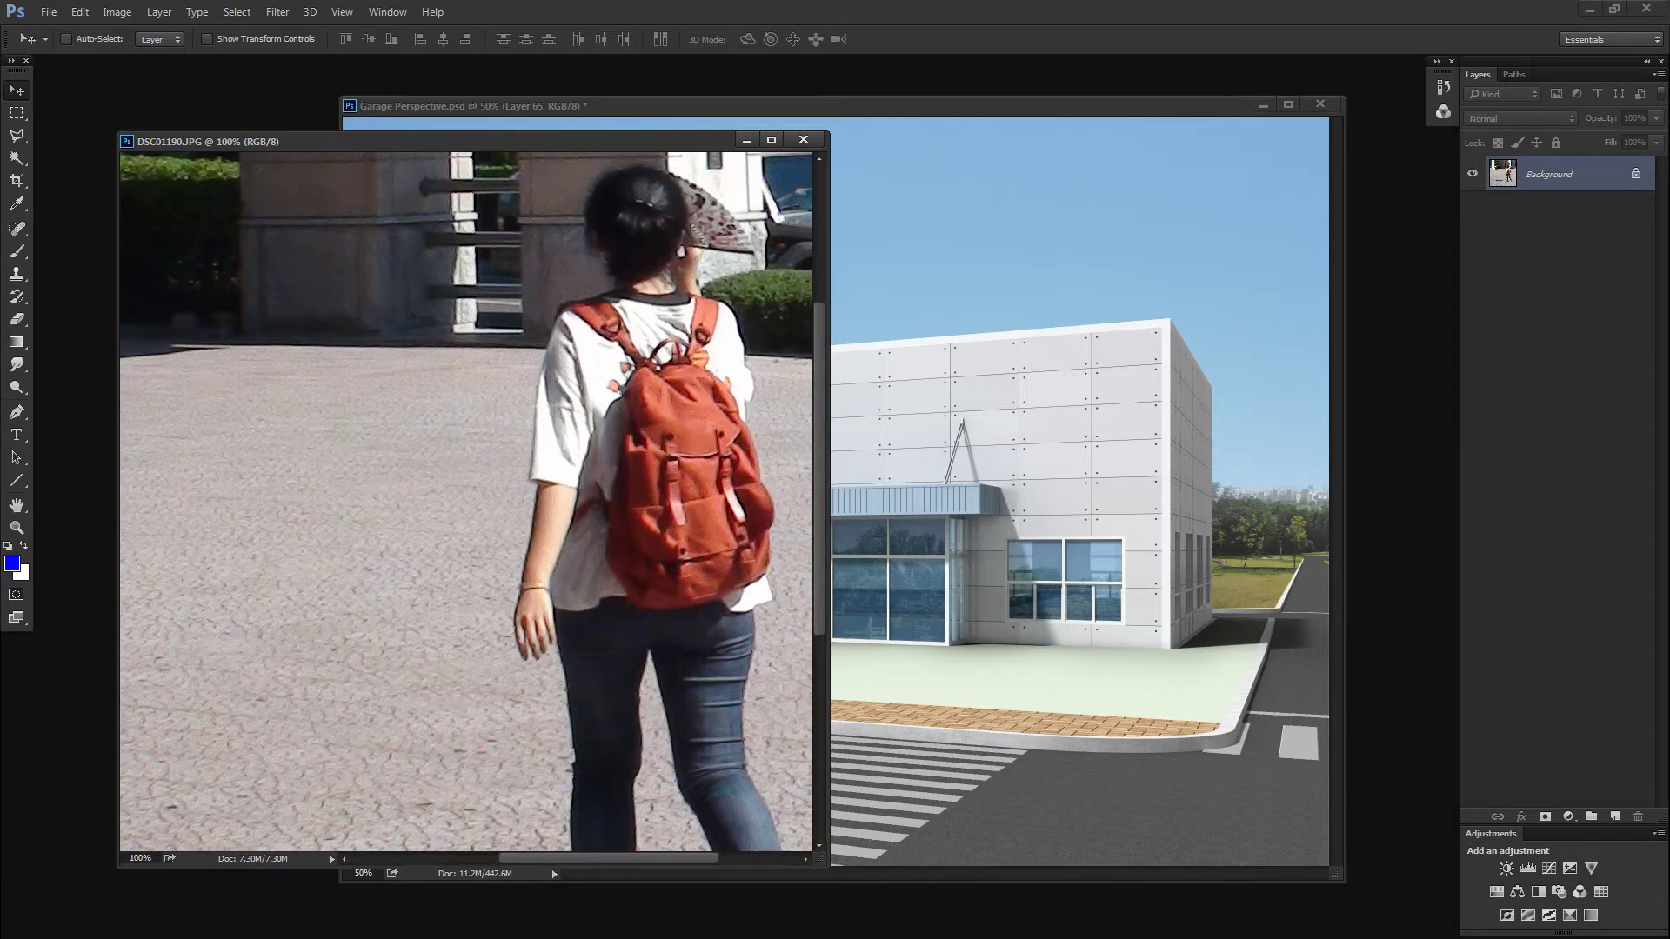
drag(817, 863, 1105, 938)
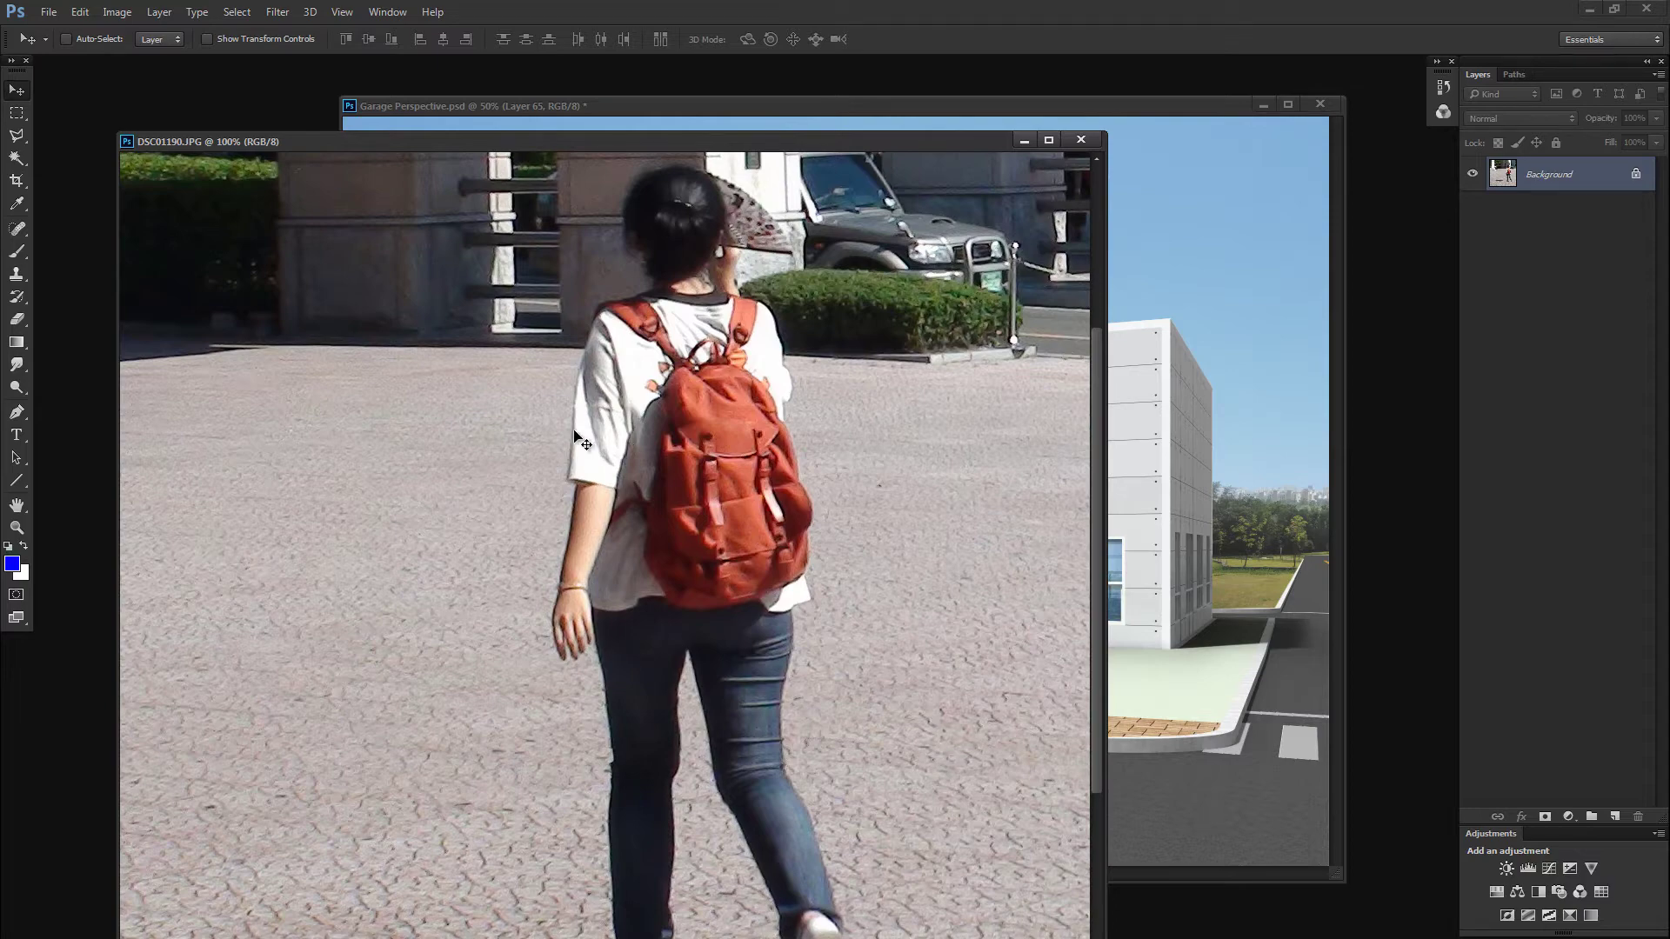
key(ctrl+minus)
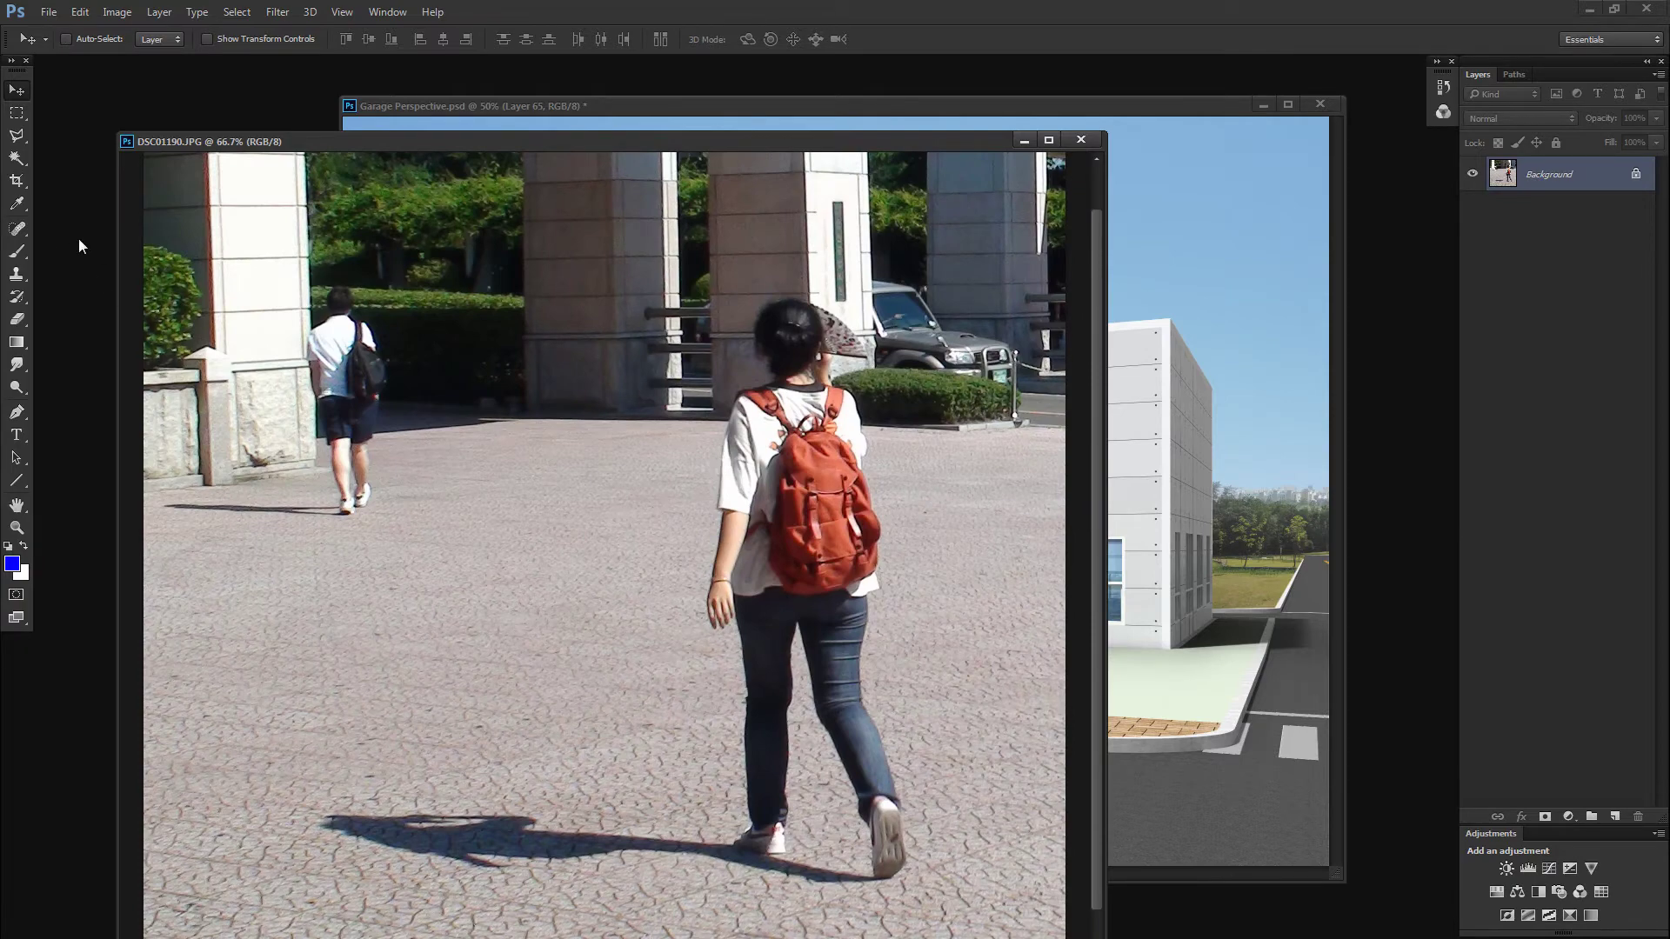
key(ctrl+o)
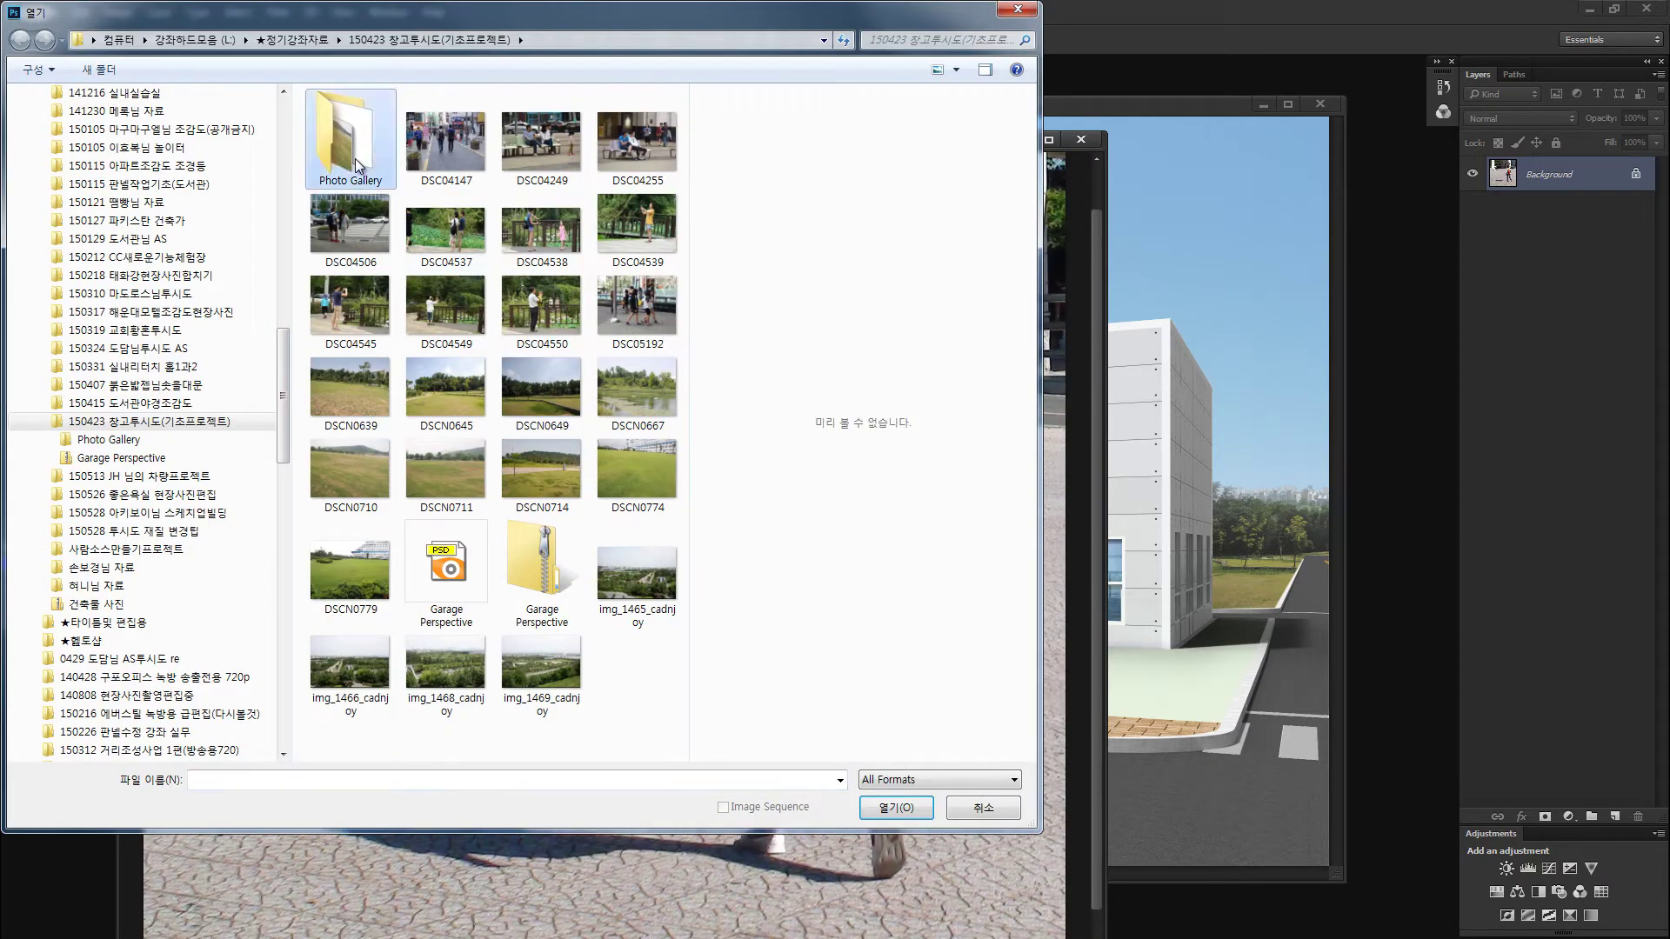
Step: Open DSC01186 and DSC01190 together from the Photo Gallery folder
click(349, 130)
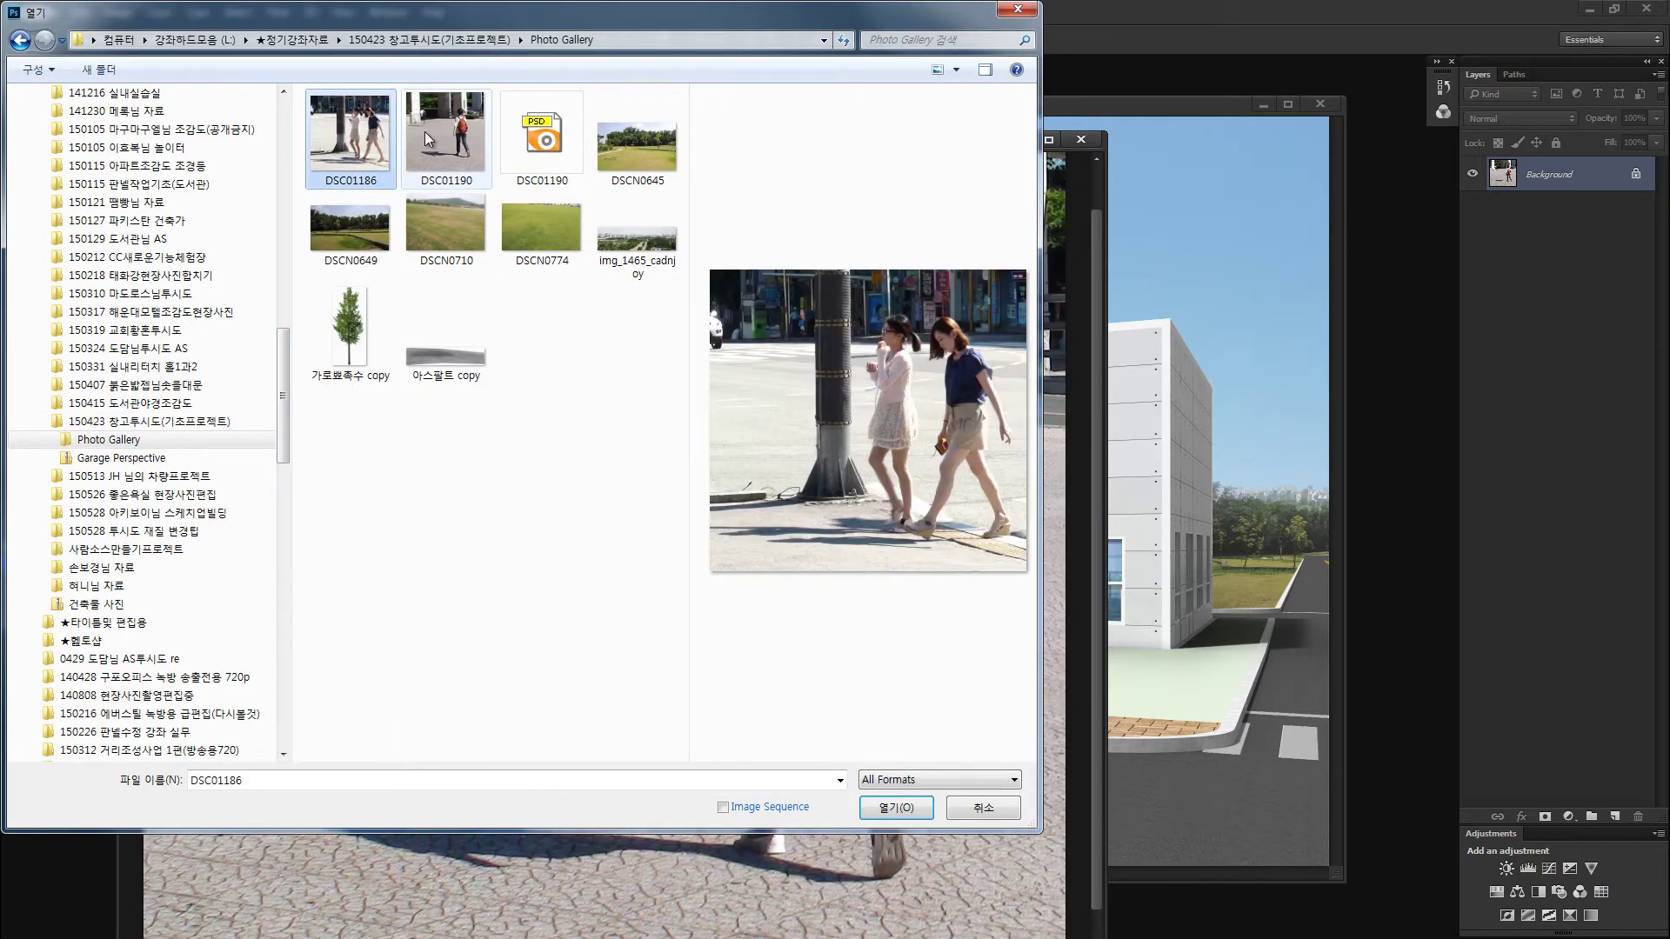
ctrl+click(425, 133)
key(Return)
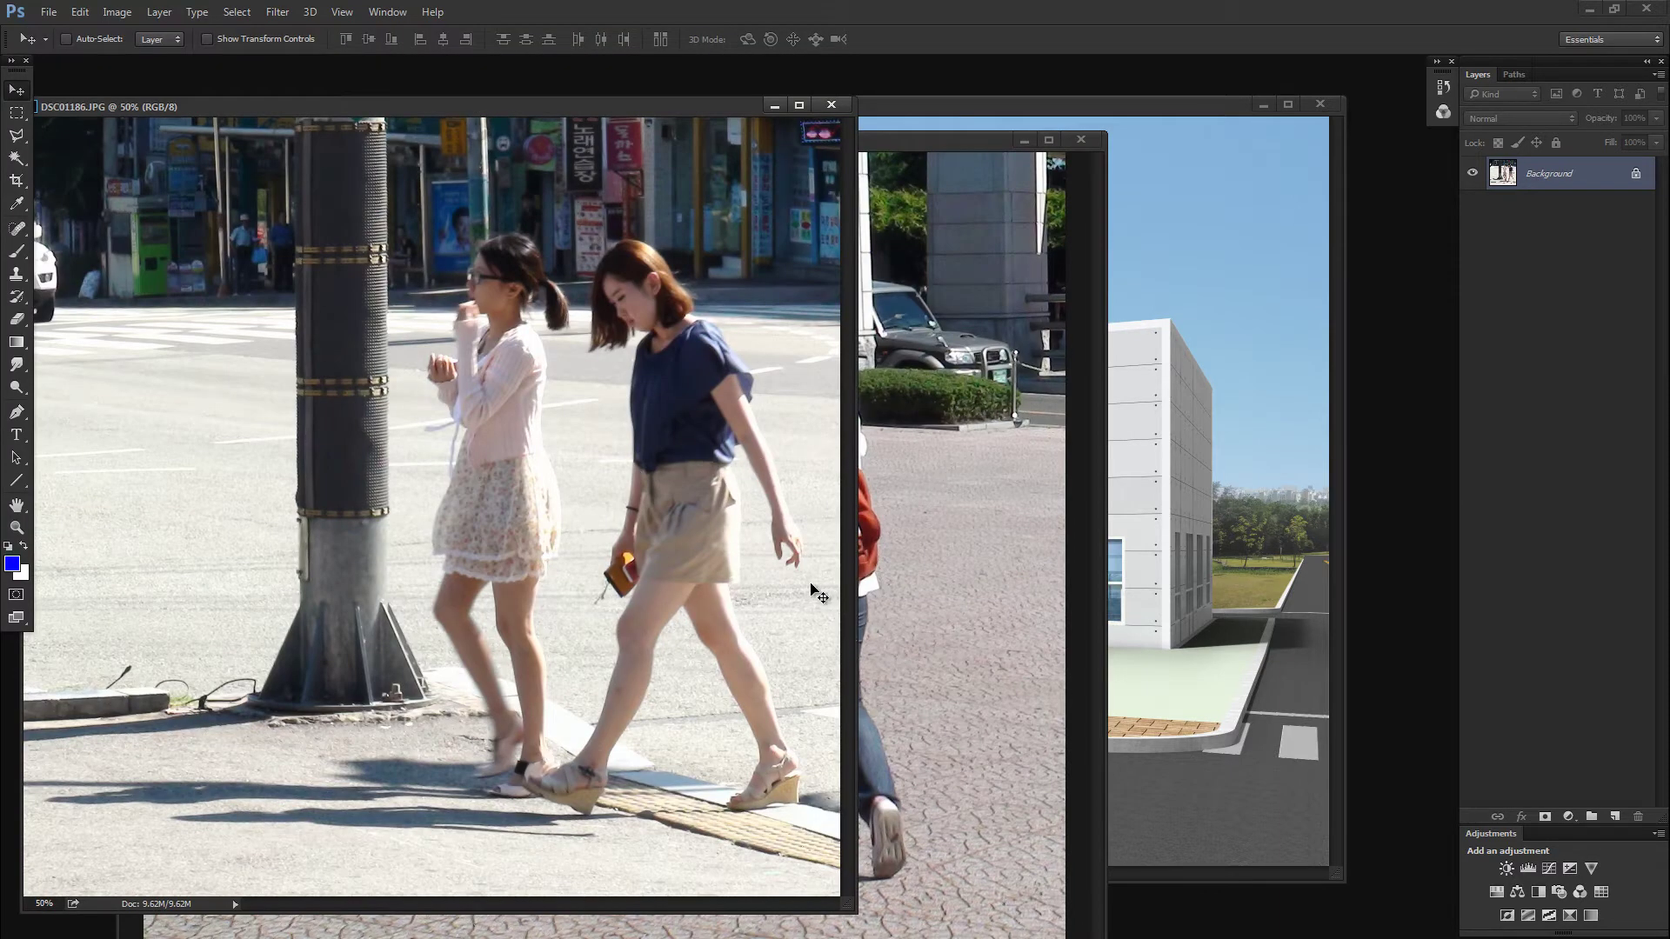
Step: Close the crosswalk photo and Garage Perspective.psd without saving, then reposition DSC01190's window
click(1140, 439)
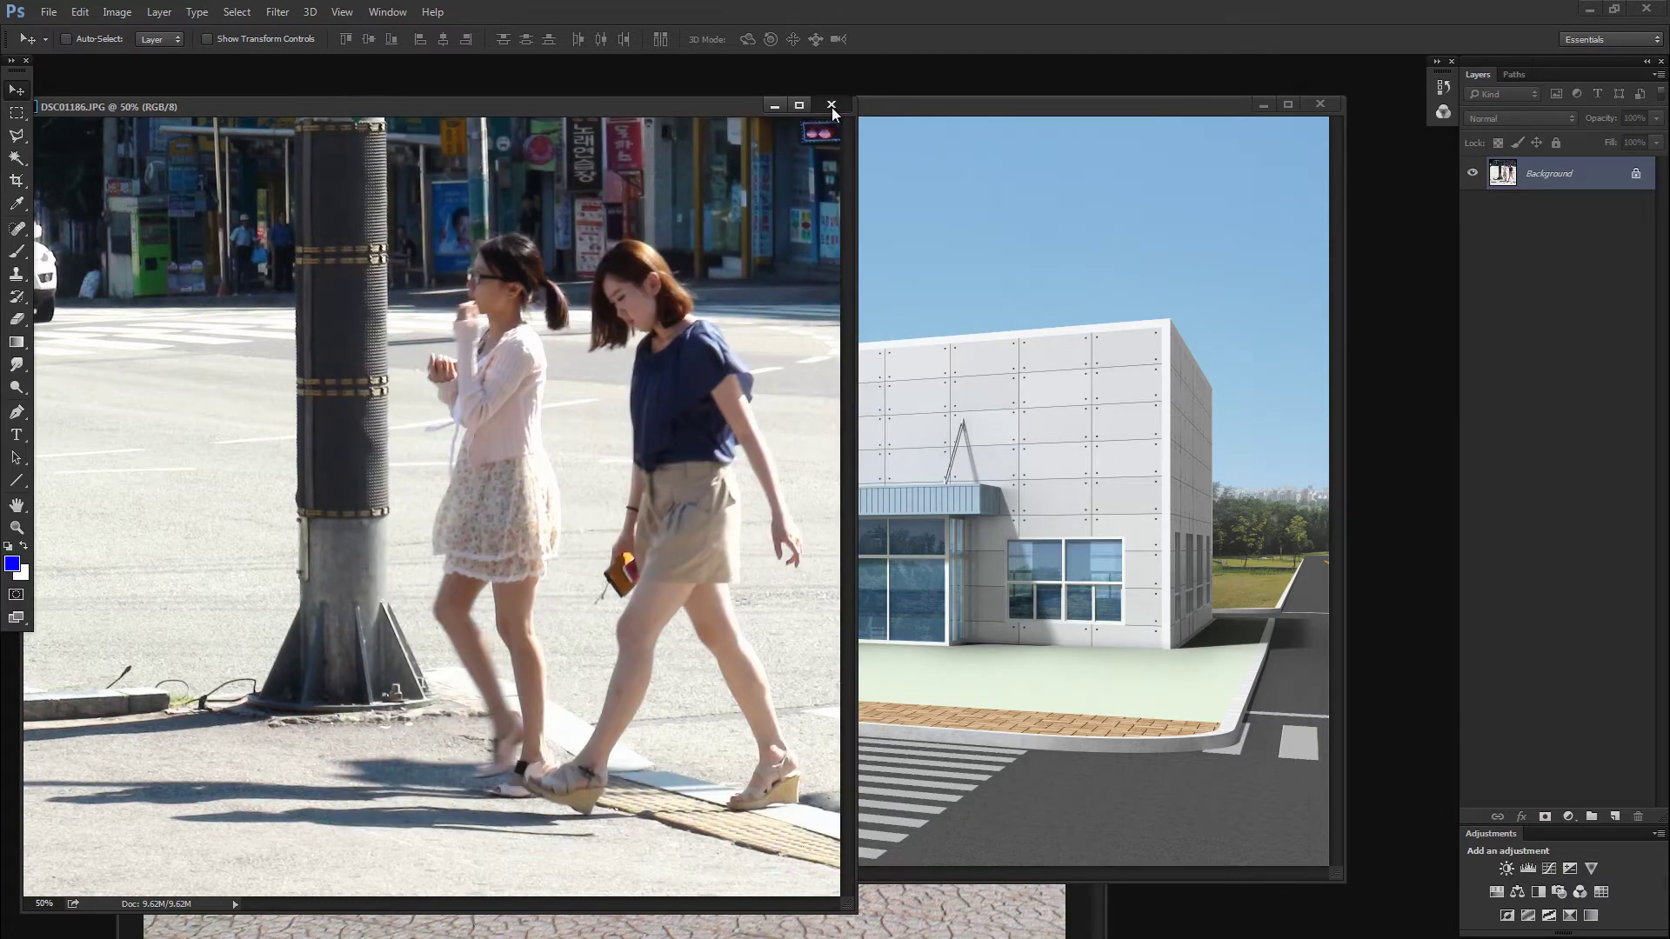
click(831, 107)
click(1321, 104)
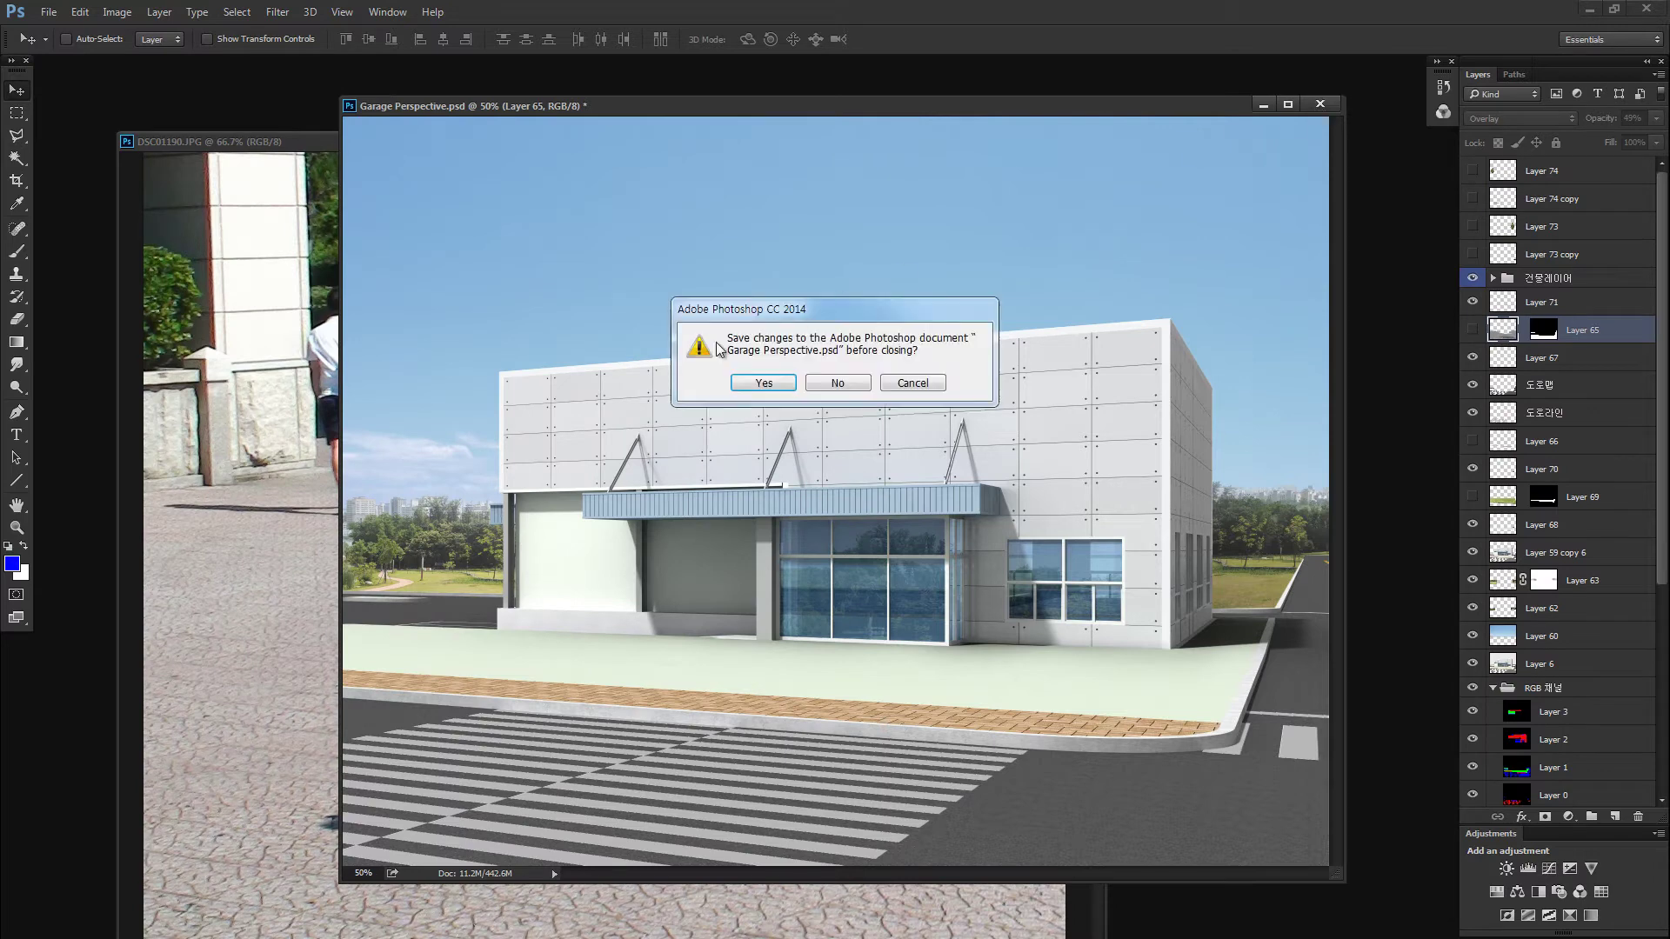
click(839, 385)
drag(765, 142, 778, 120)
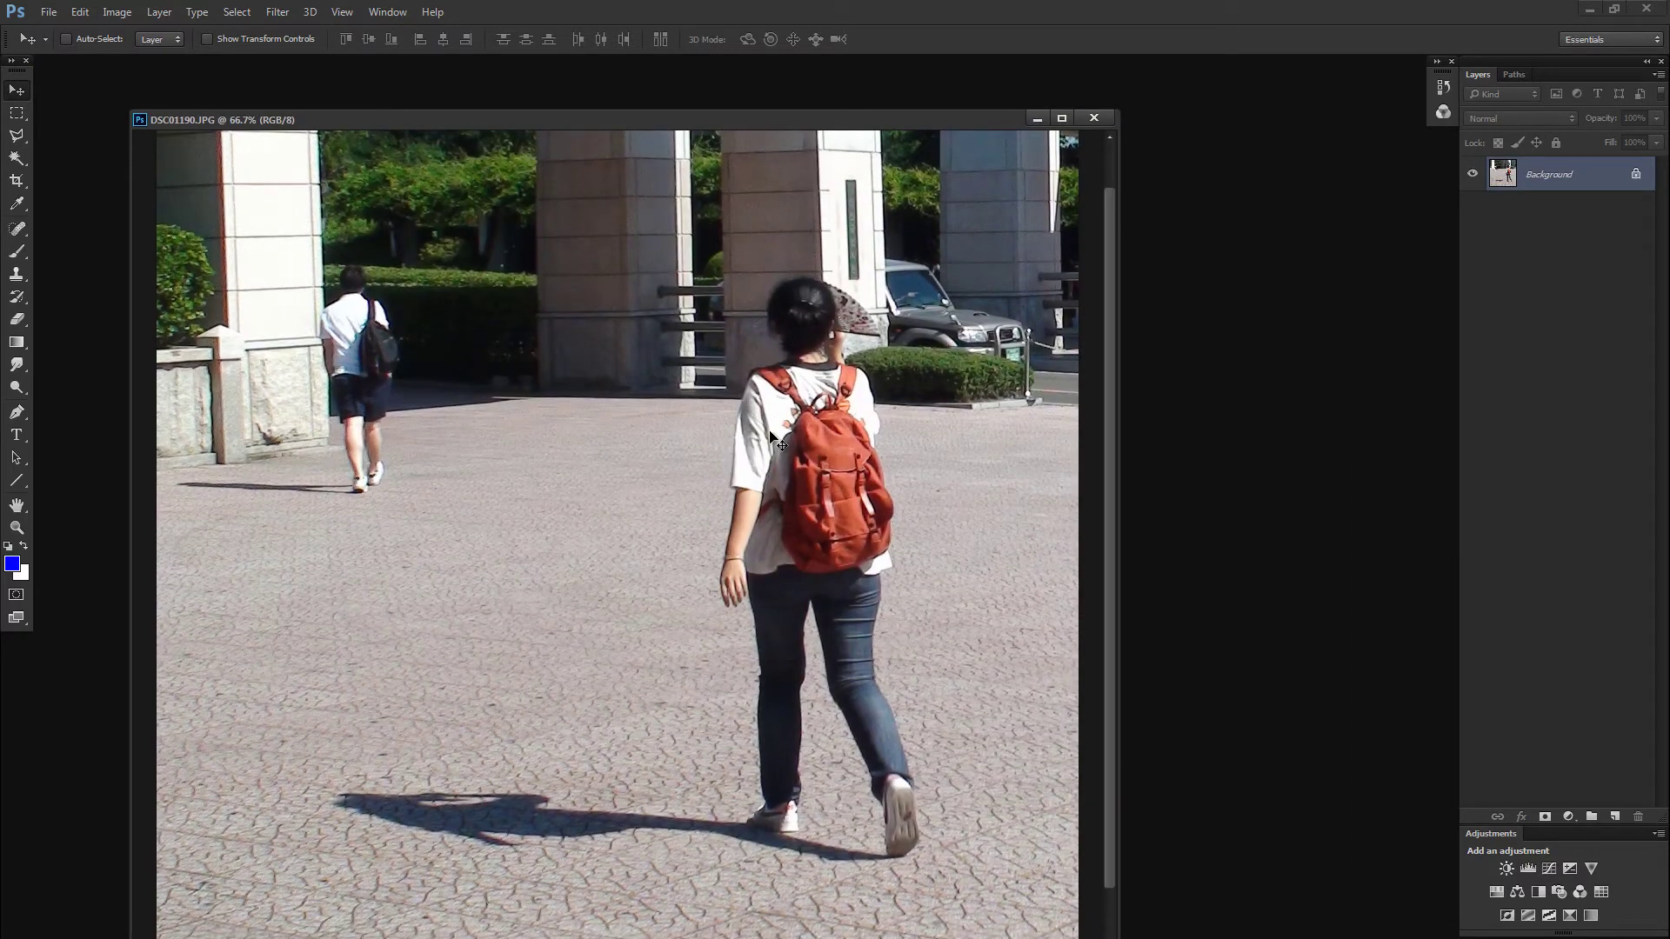
key(l)
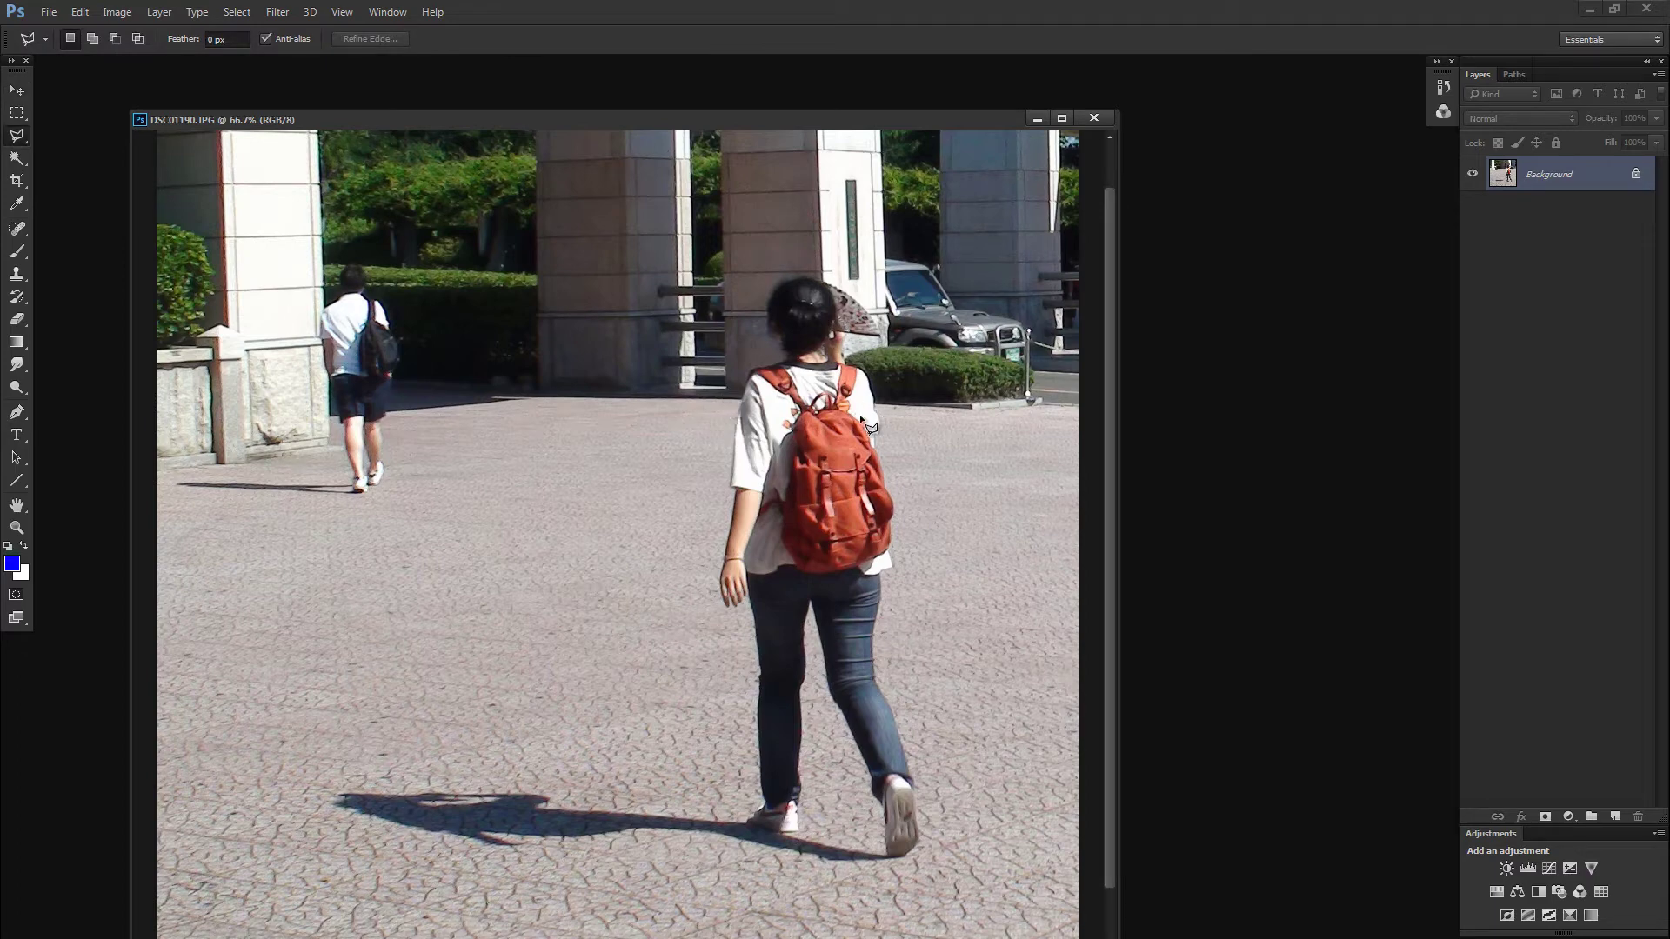
click(746, 263)
click(617, 591)
click(670, 779)
click(809, 874)
click(961, 796)
click(852, 231)
click(745, 263)
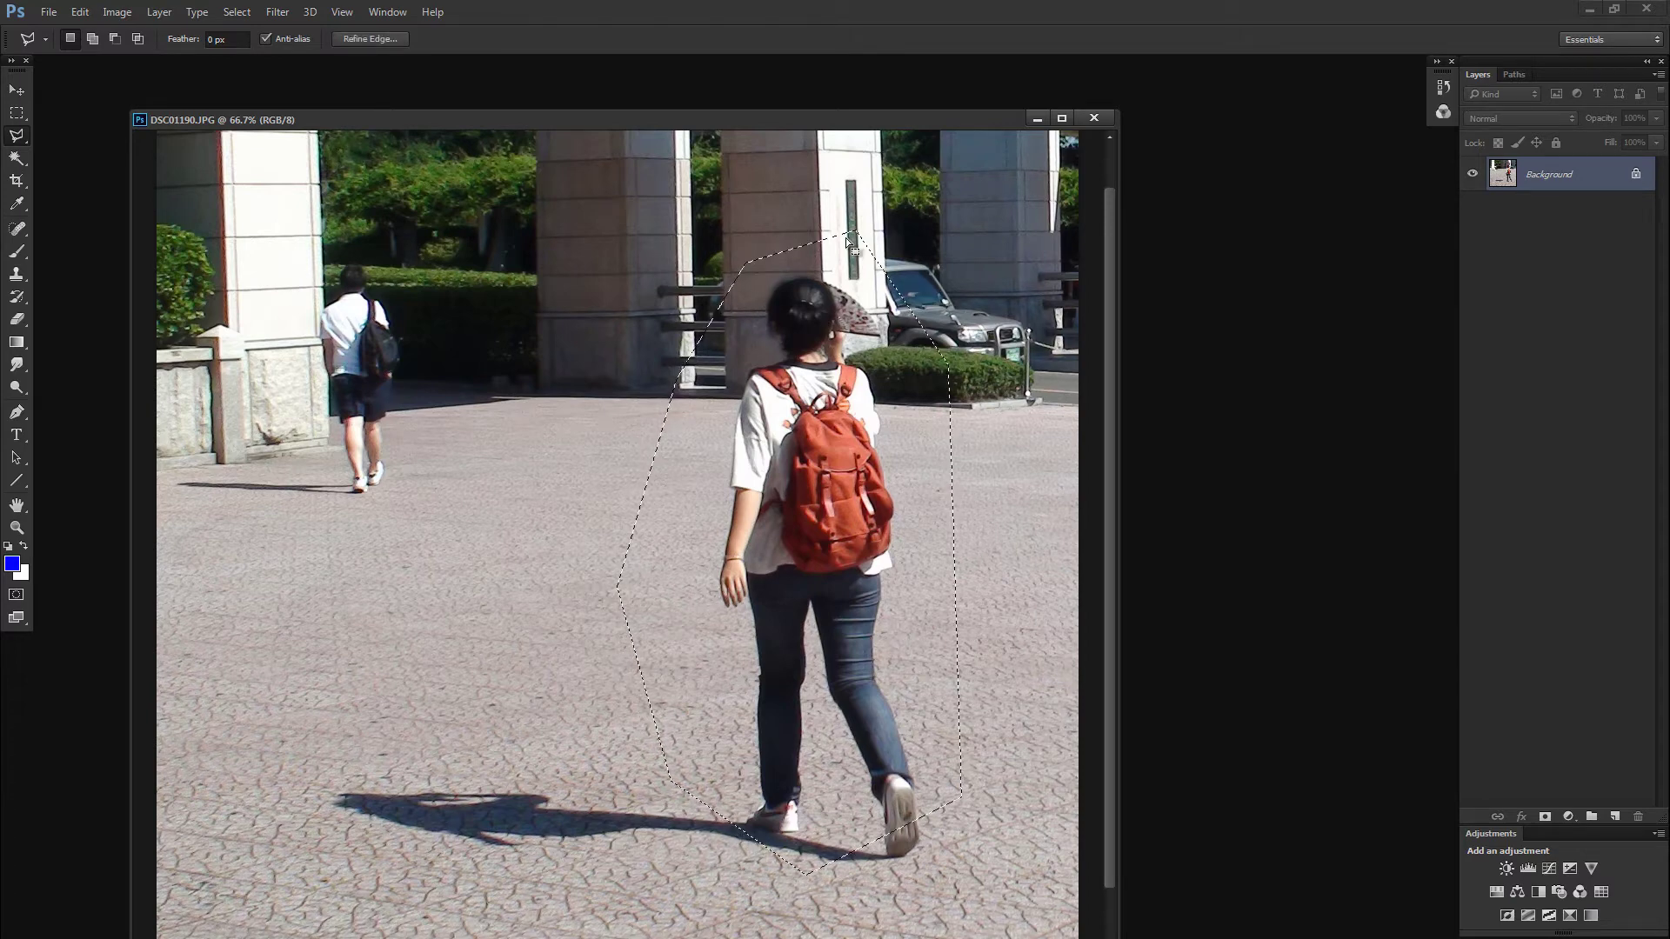
key(ctrl+j)
alt+click(1473, 176)
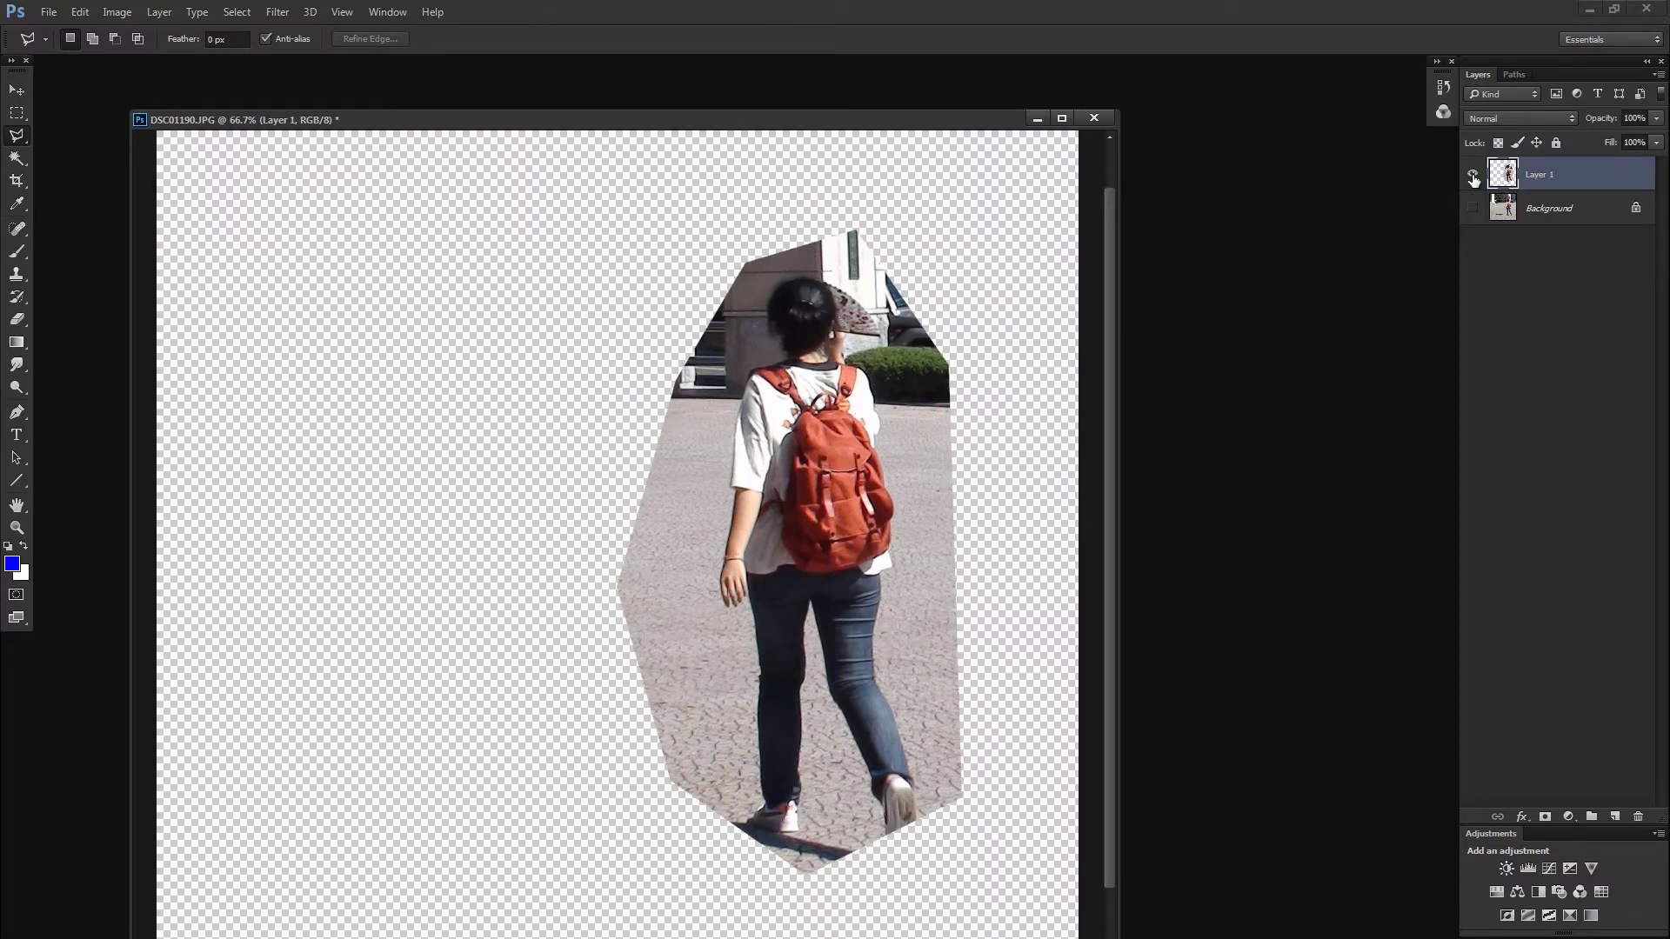
key(v)
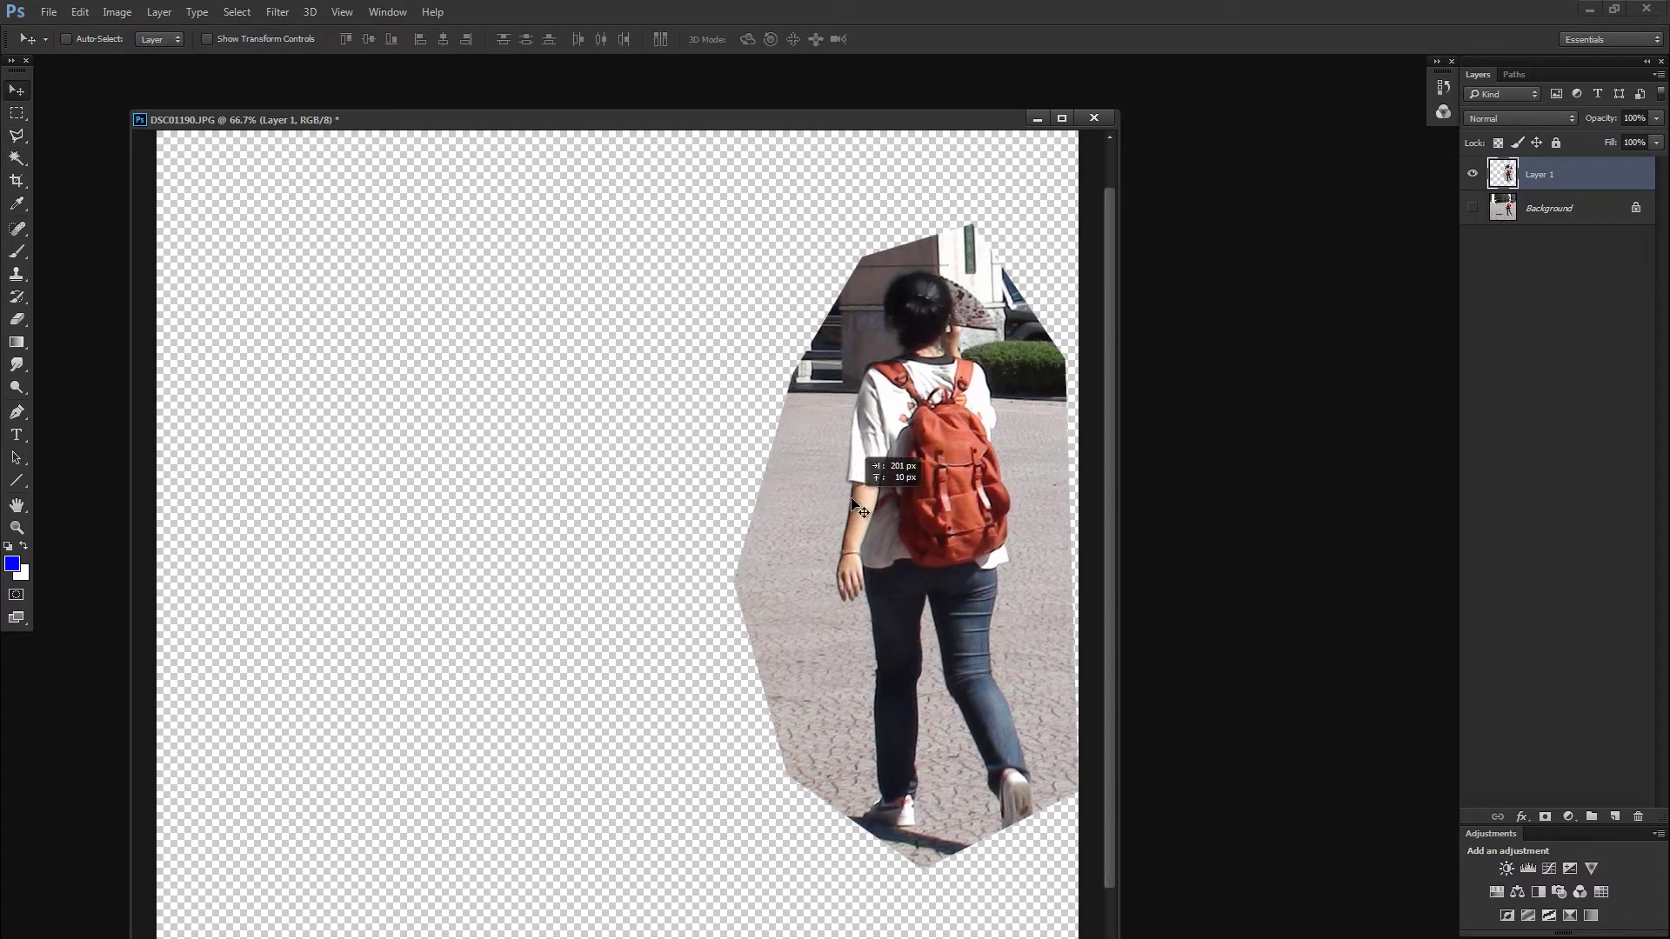
drag(739, 513, 803, 513)
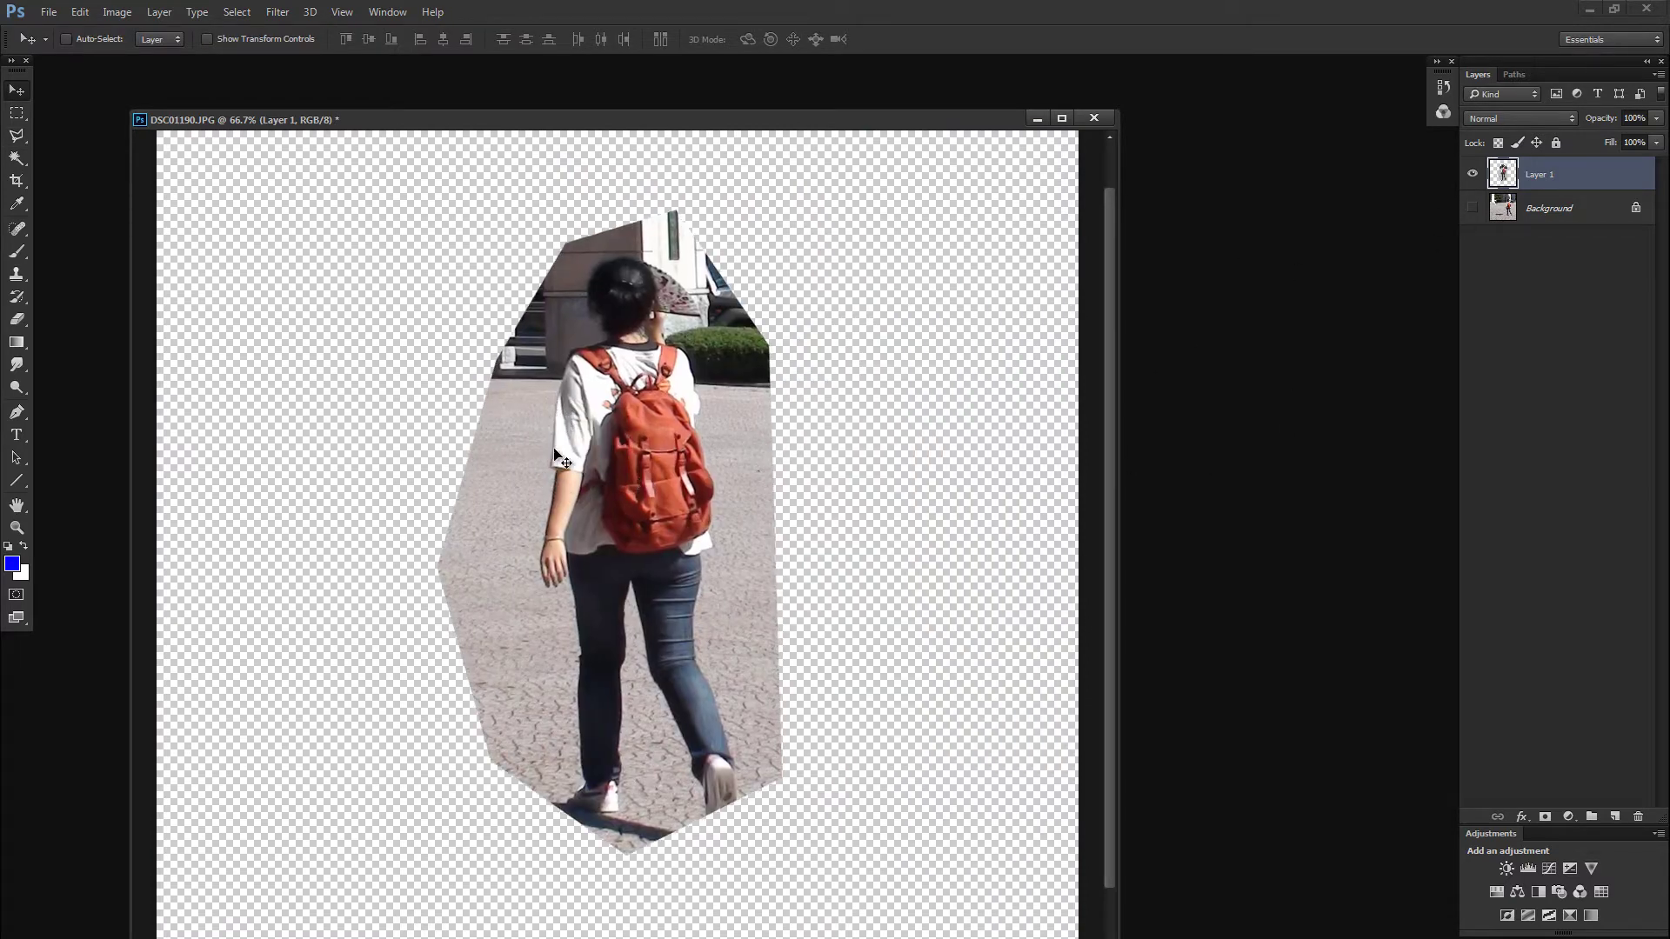
key(ctrl+alt+z)
key(ctrl+alt+z)
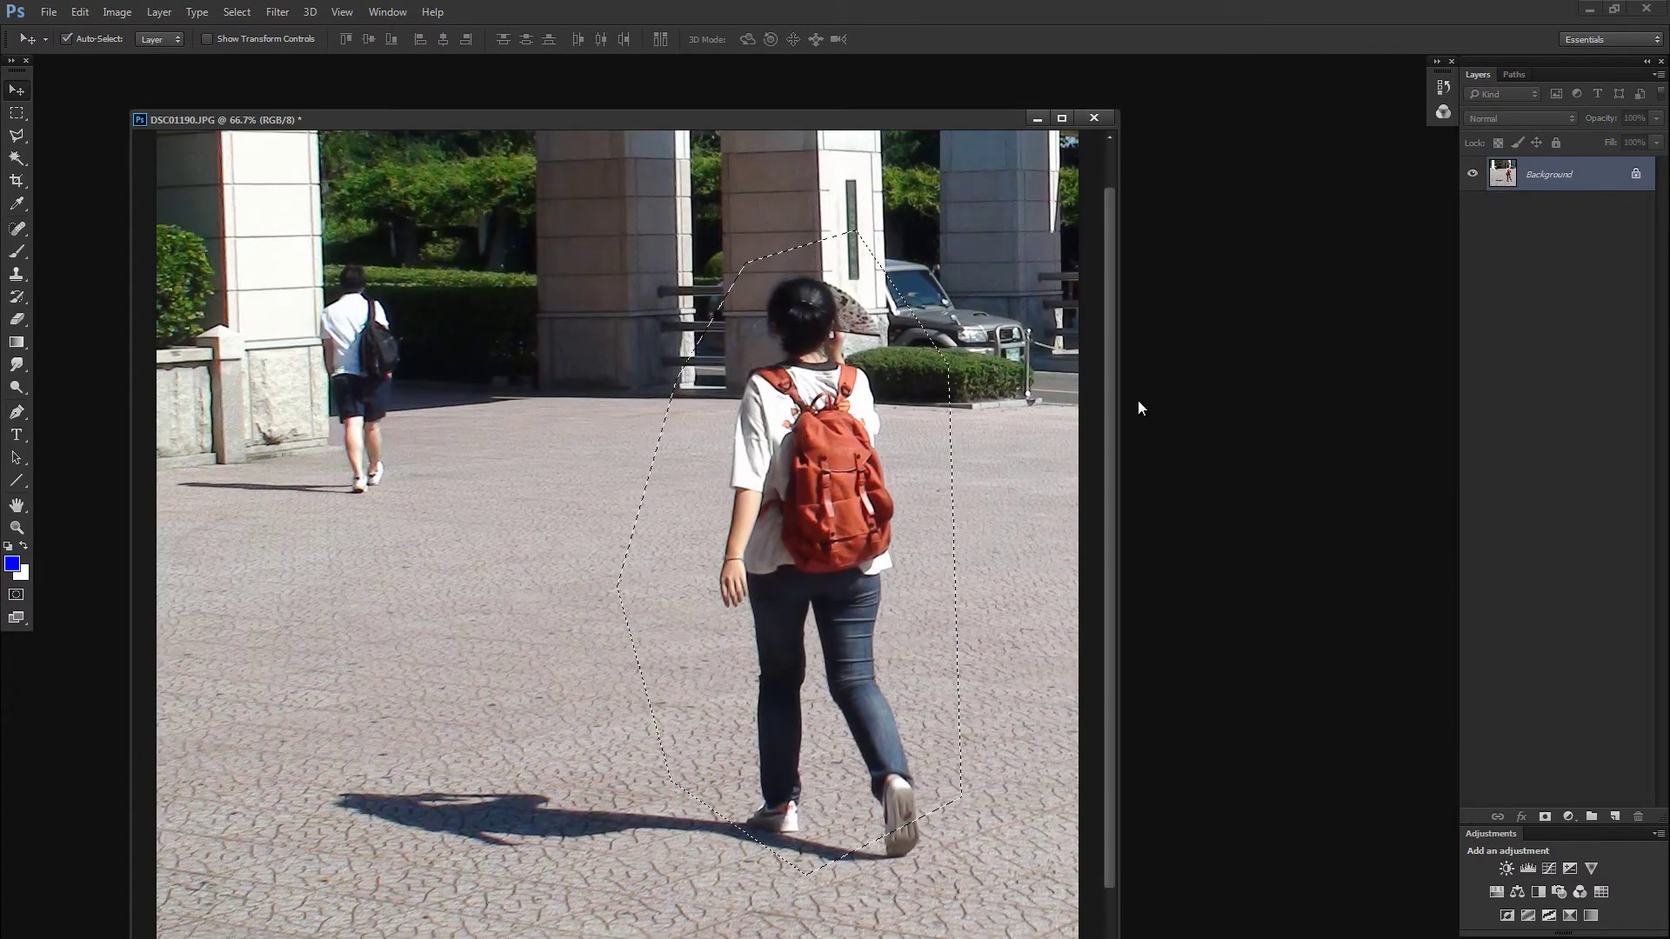
key(ctrl+alt+z)
key(l)
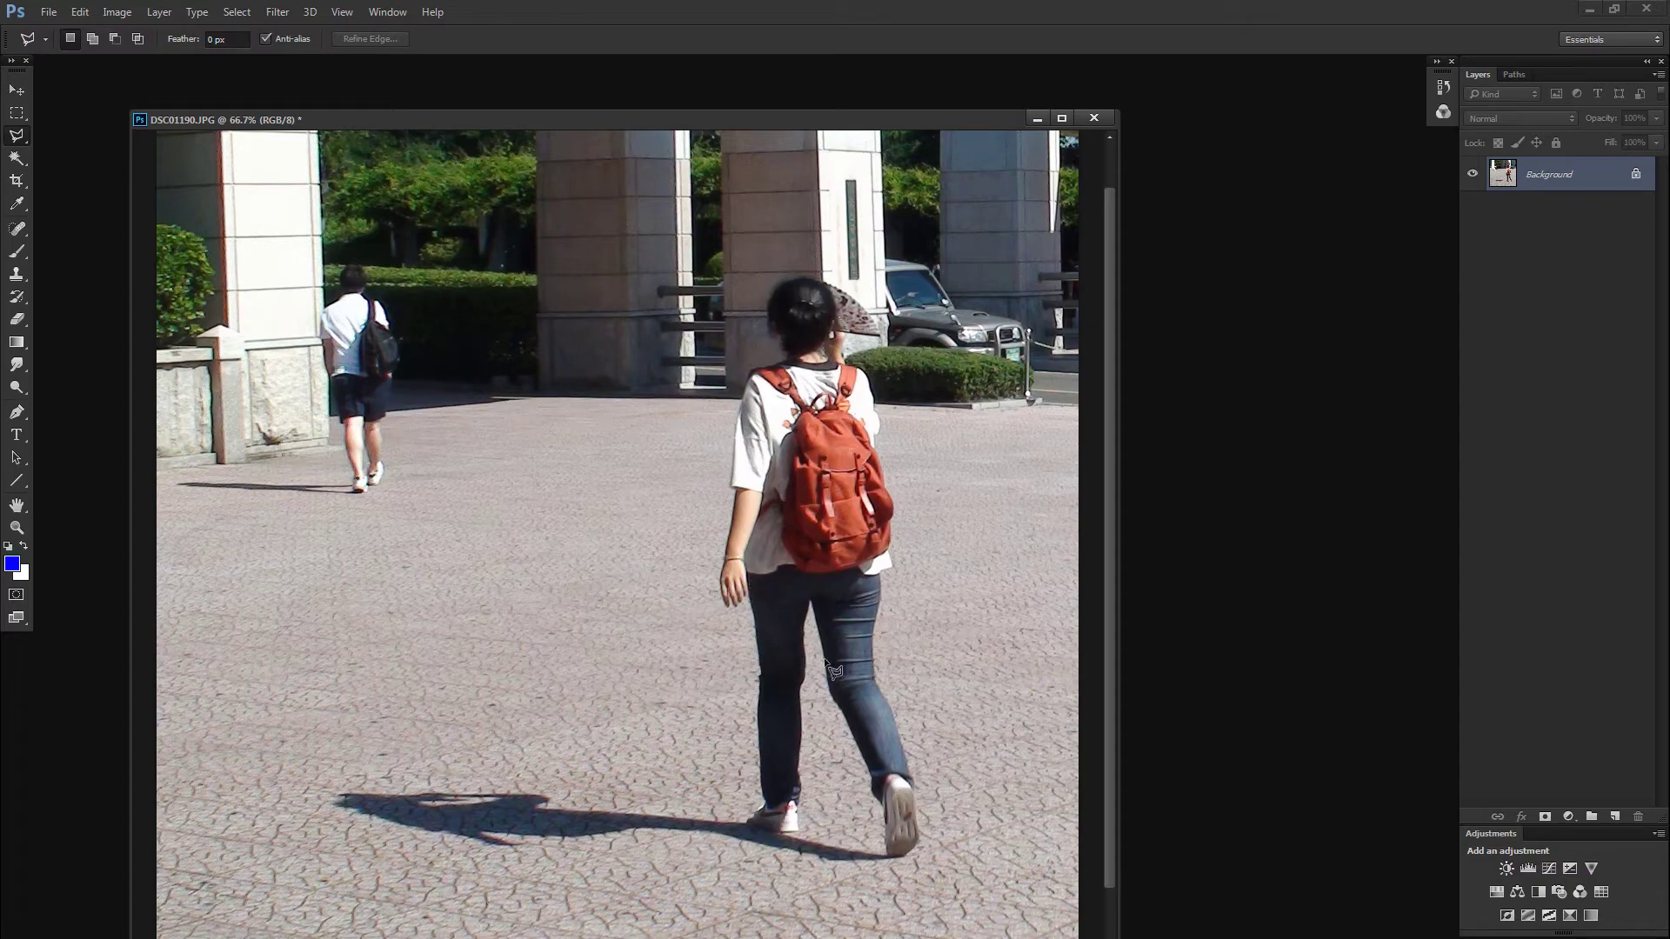
Step: Discard a stray triangular selection and zoom the photo out to half size
click(658, 484)
click(614, 610)
double_click(676, 509)
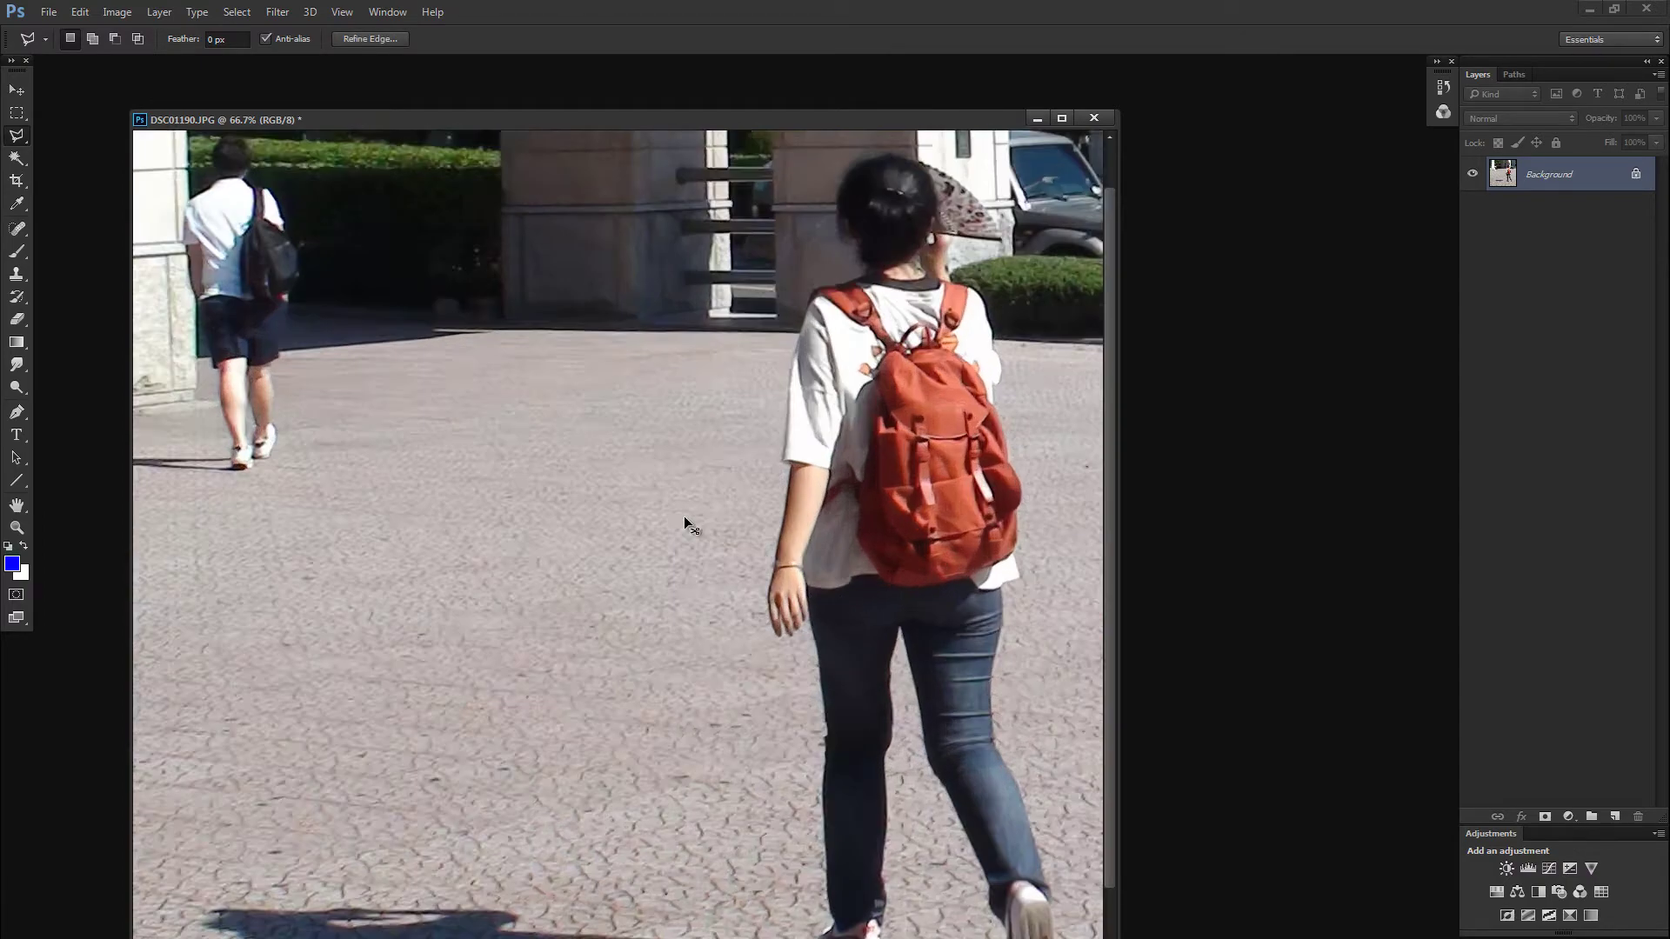
scroll(683, 515, up, 4)
drag(741, 527, 488, 508)
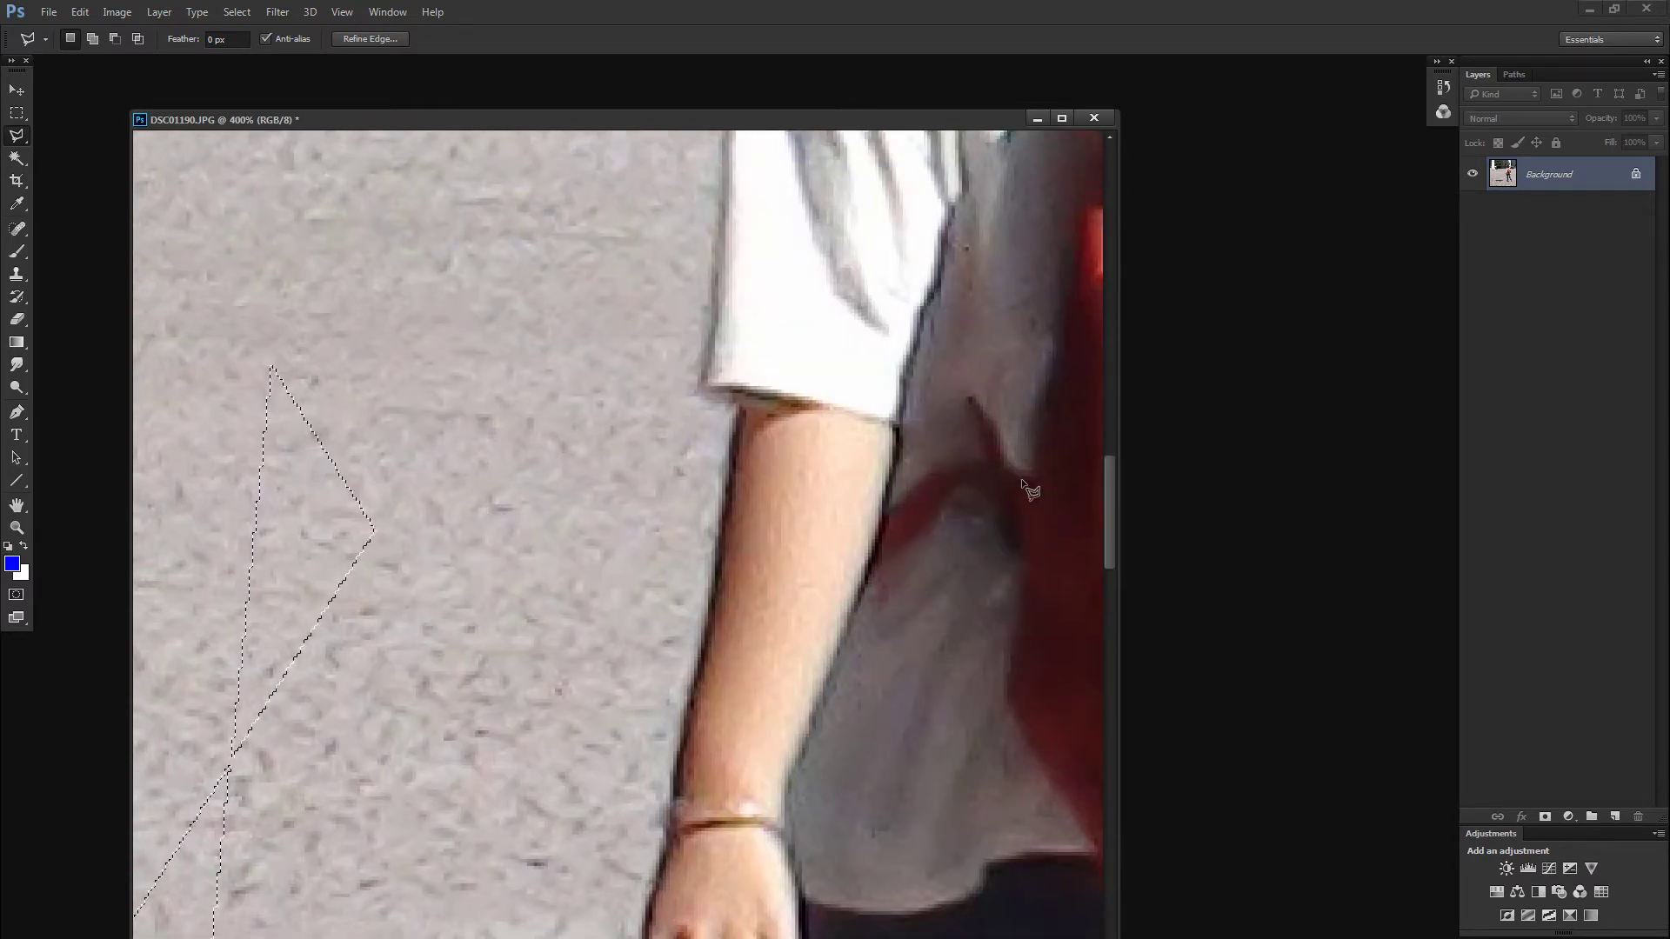
key(ctrl+0)
key(ctrl+minus)
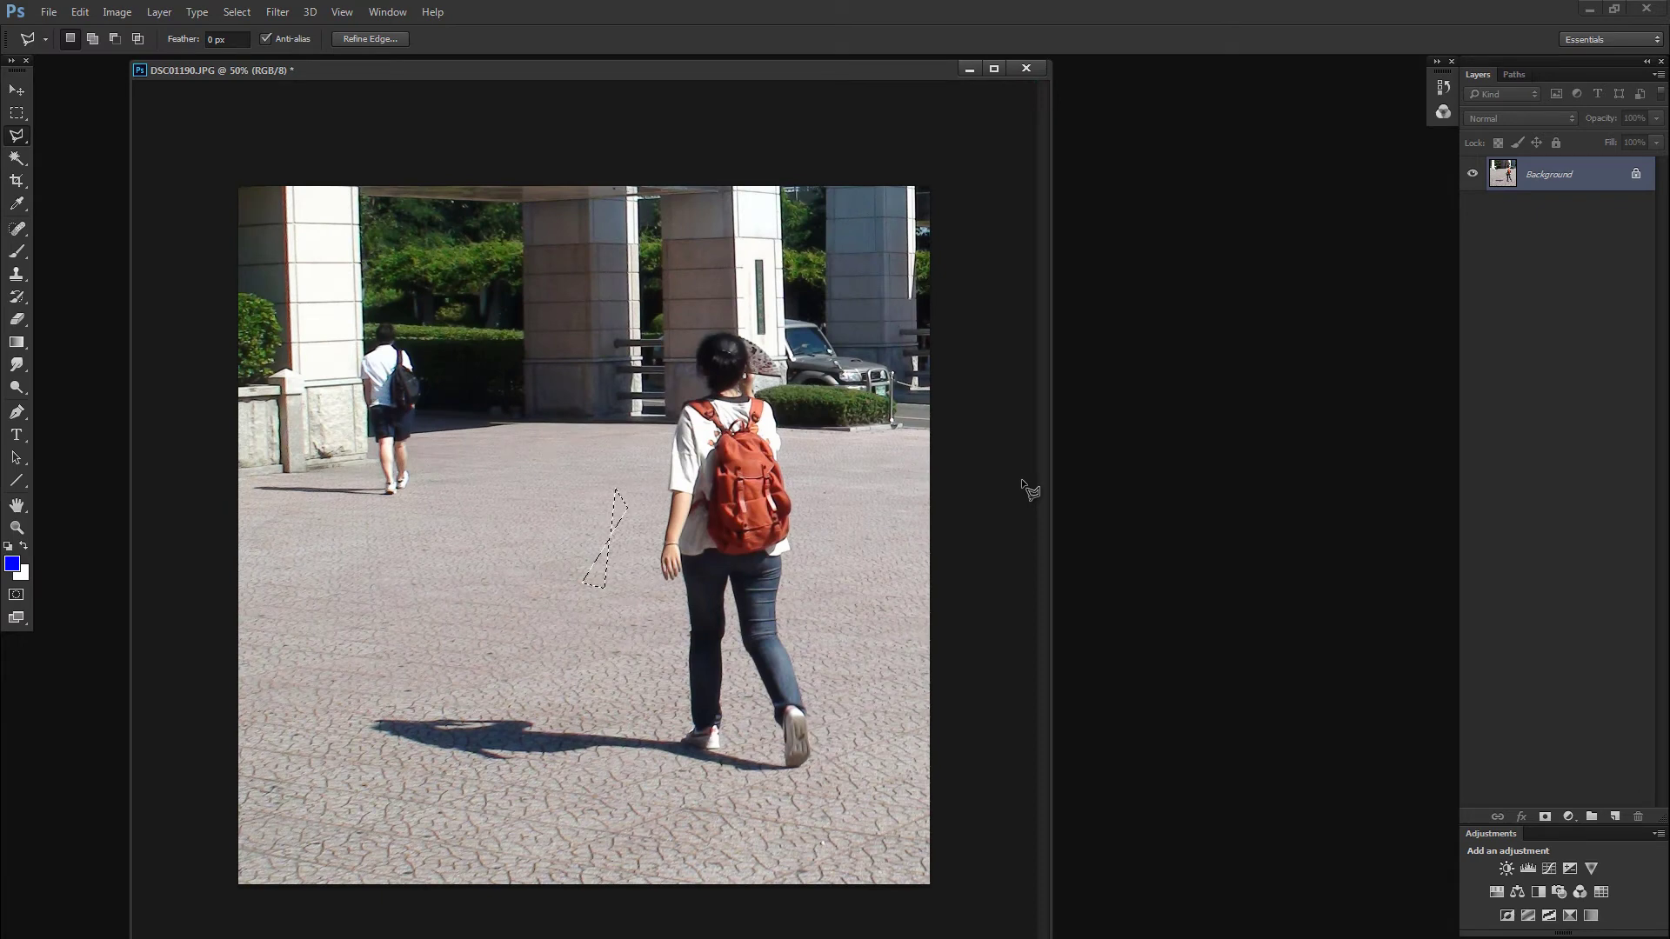
key(ctrl+d)
key(v)
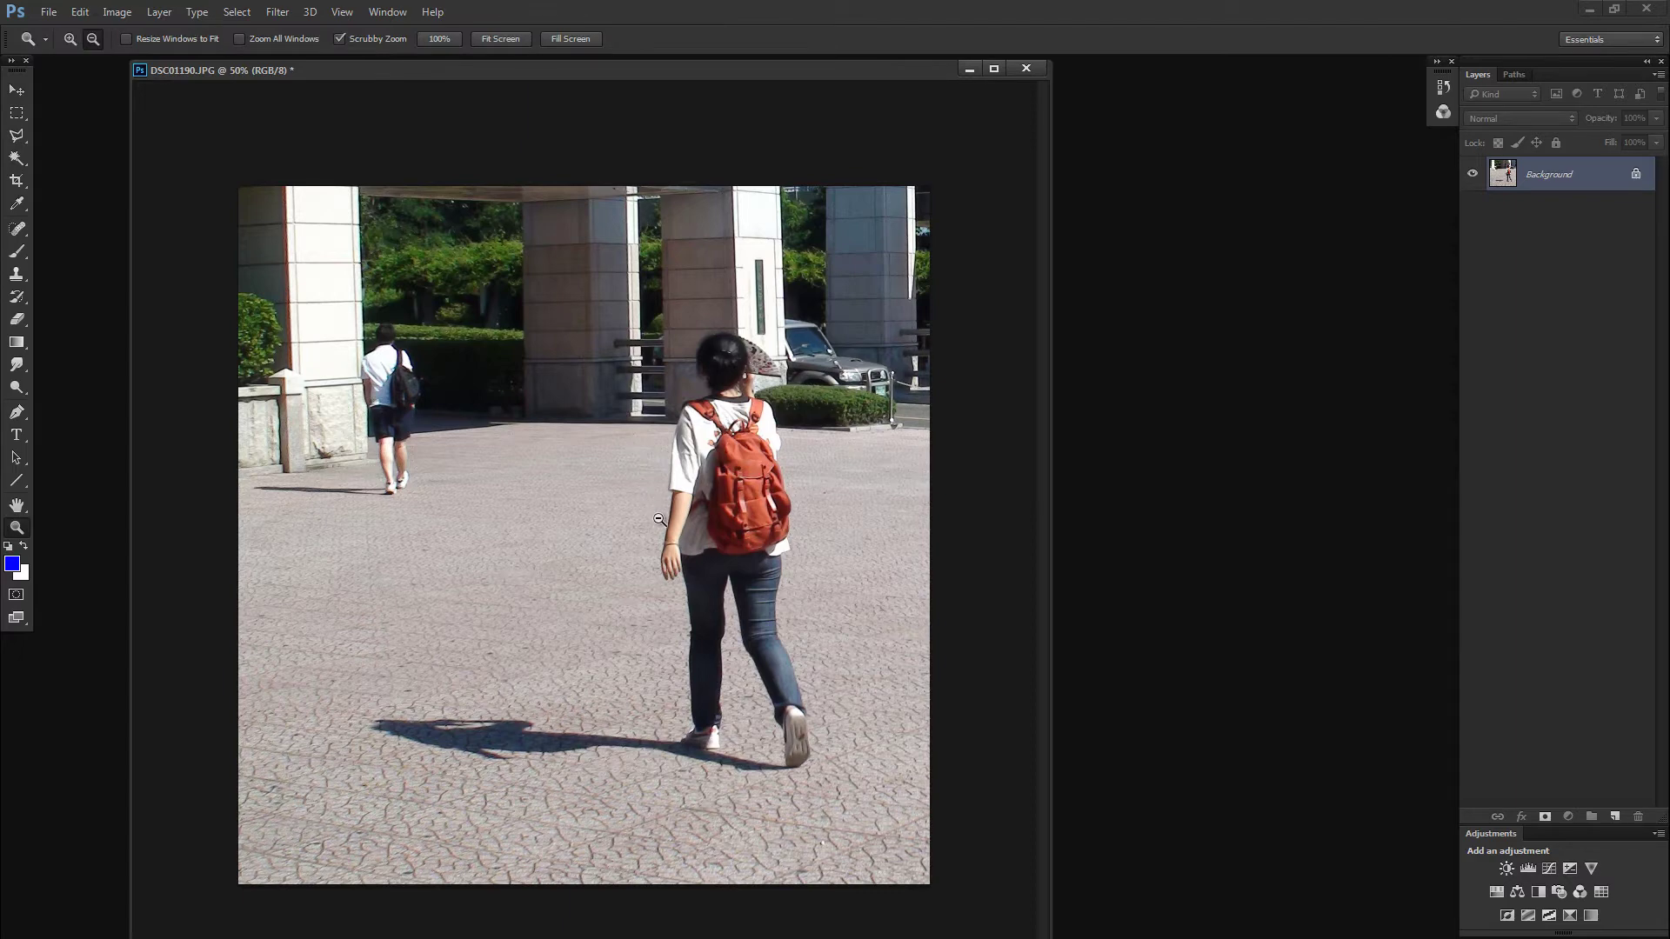
Step: Outline the woman and her shadow with the Polygonal Lasso and copy them to a new layer
key(l)
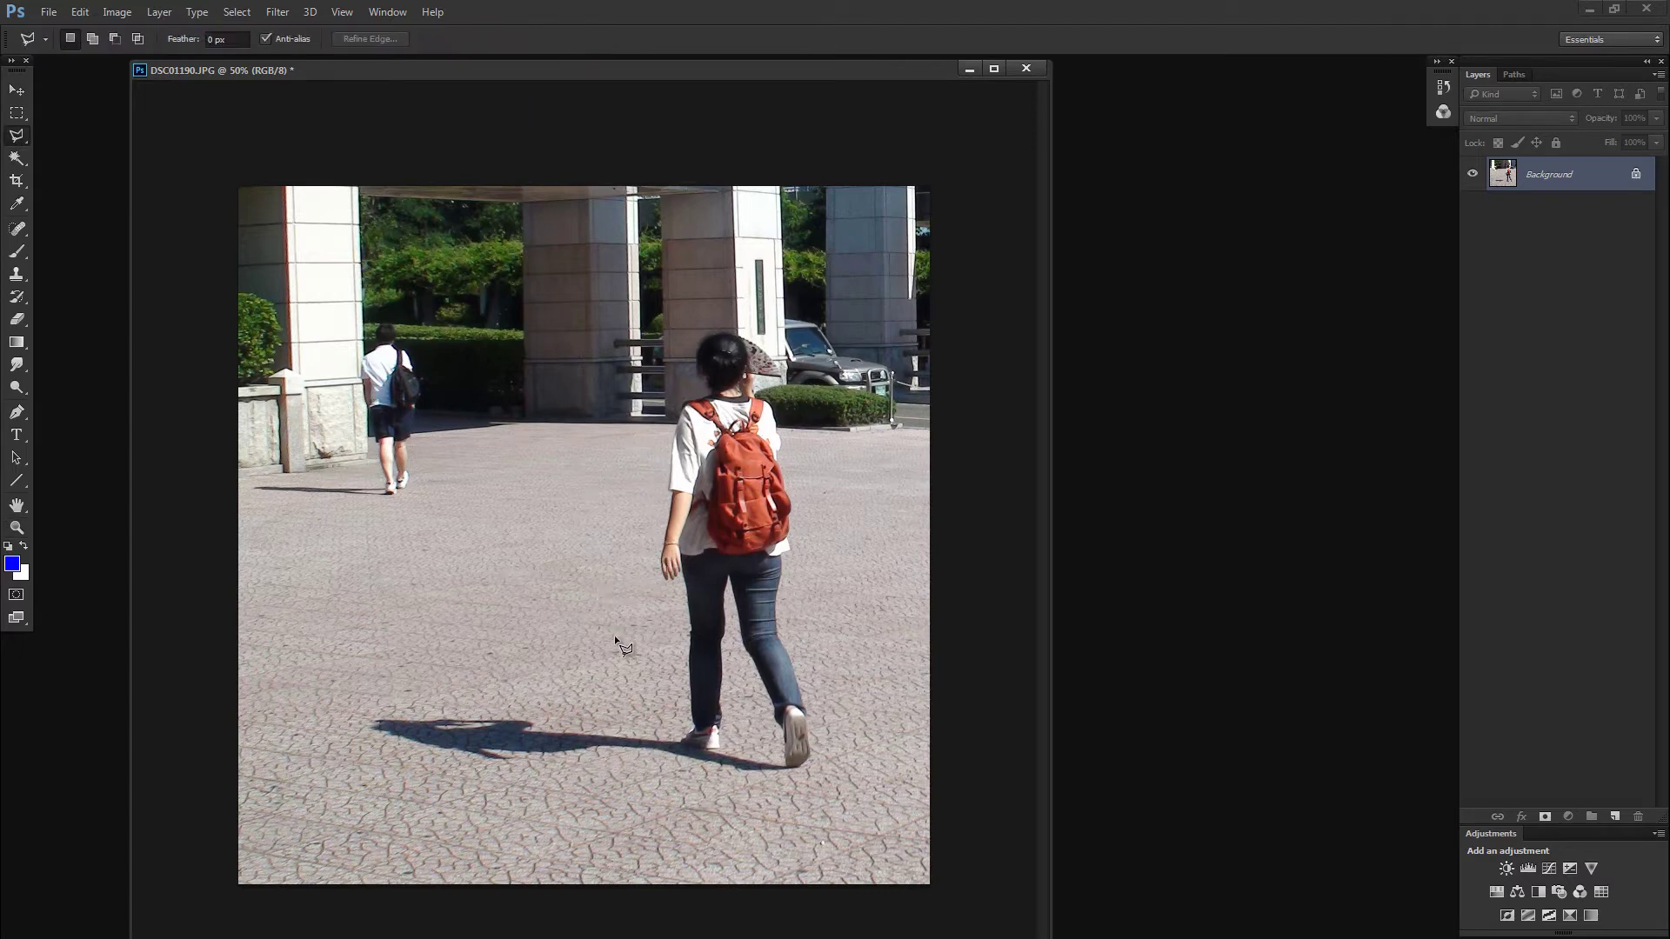
click(628, 689)
click(828, 818)
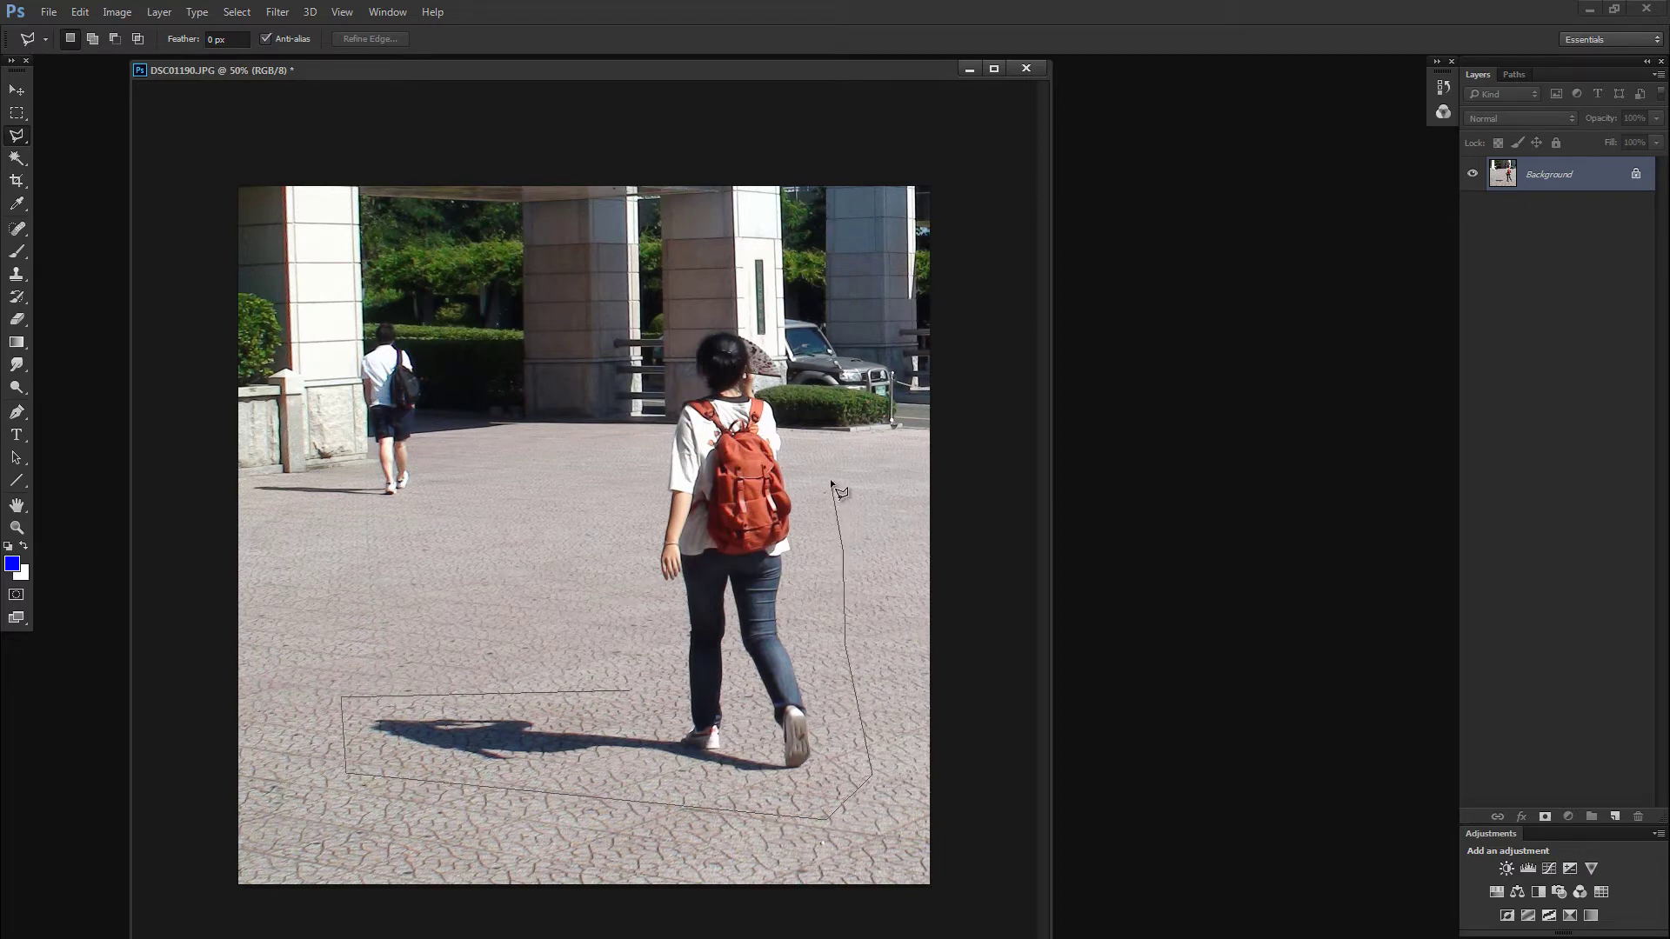
click(801, 324)
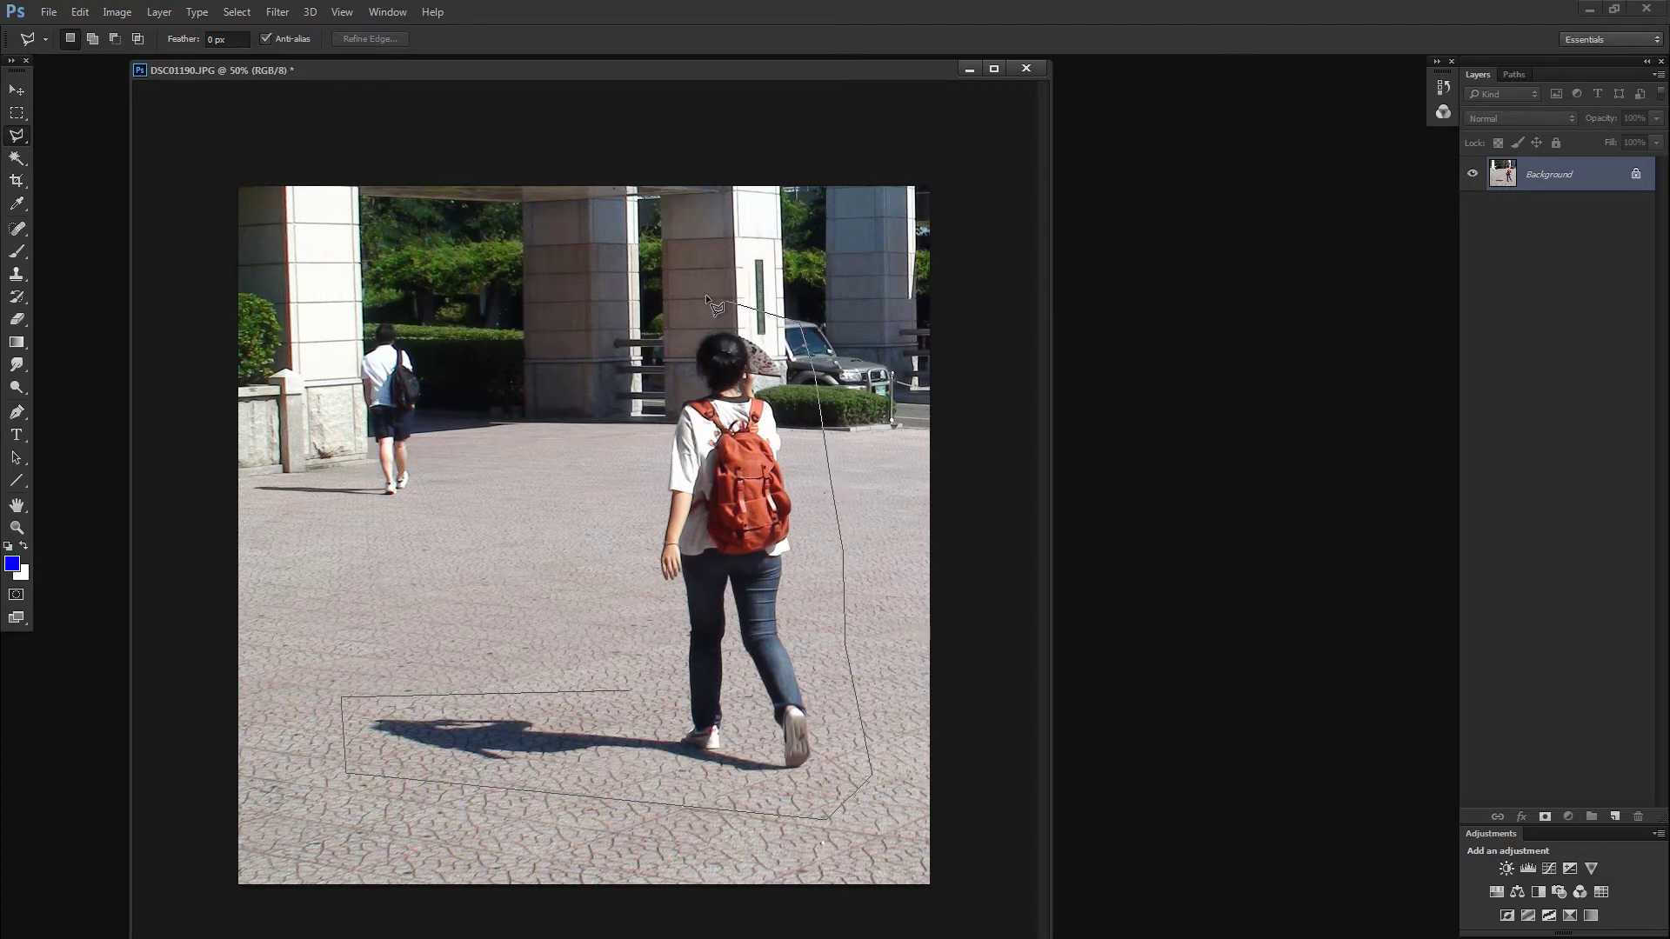
click(665, 325)
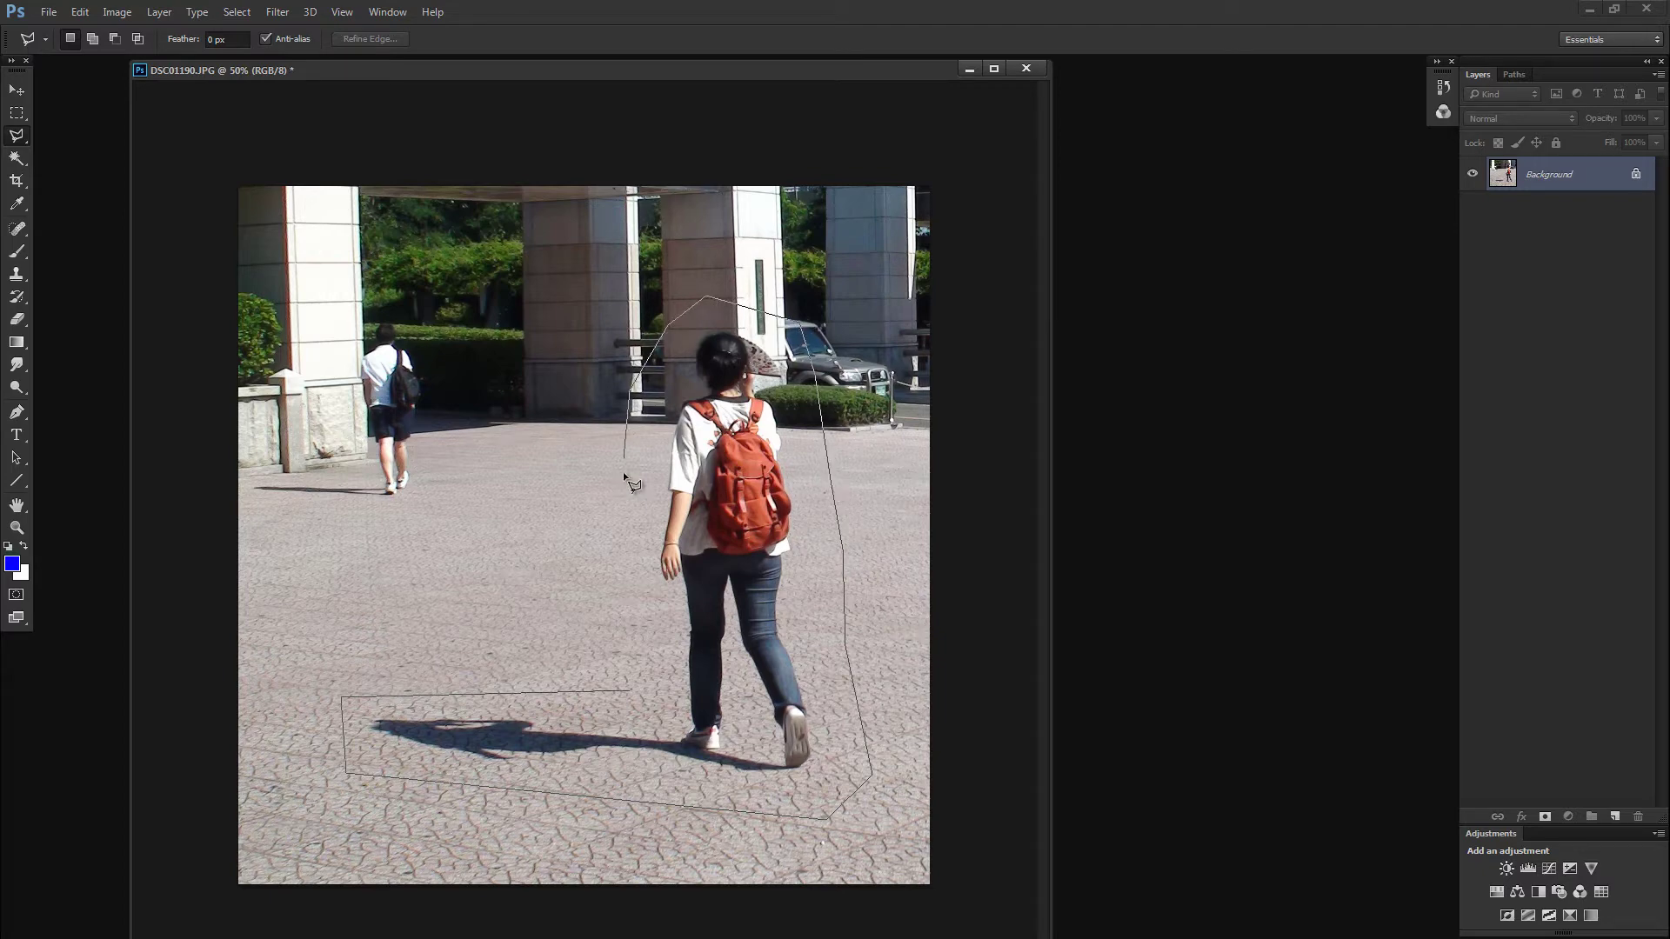
click(632, 690)
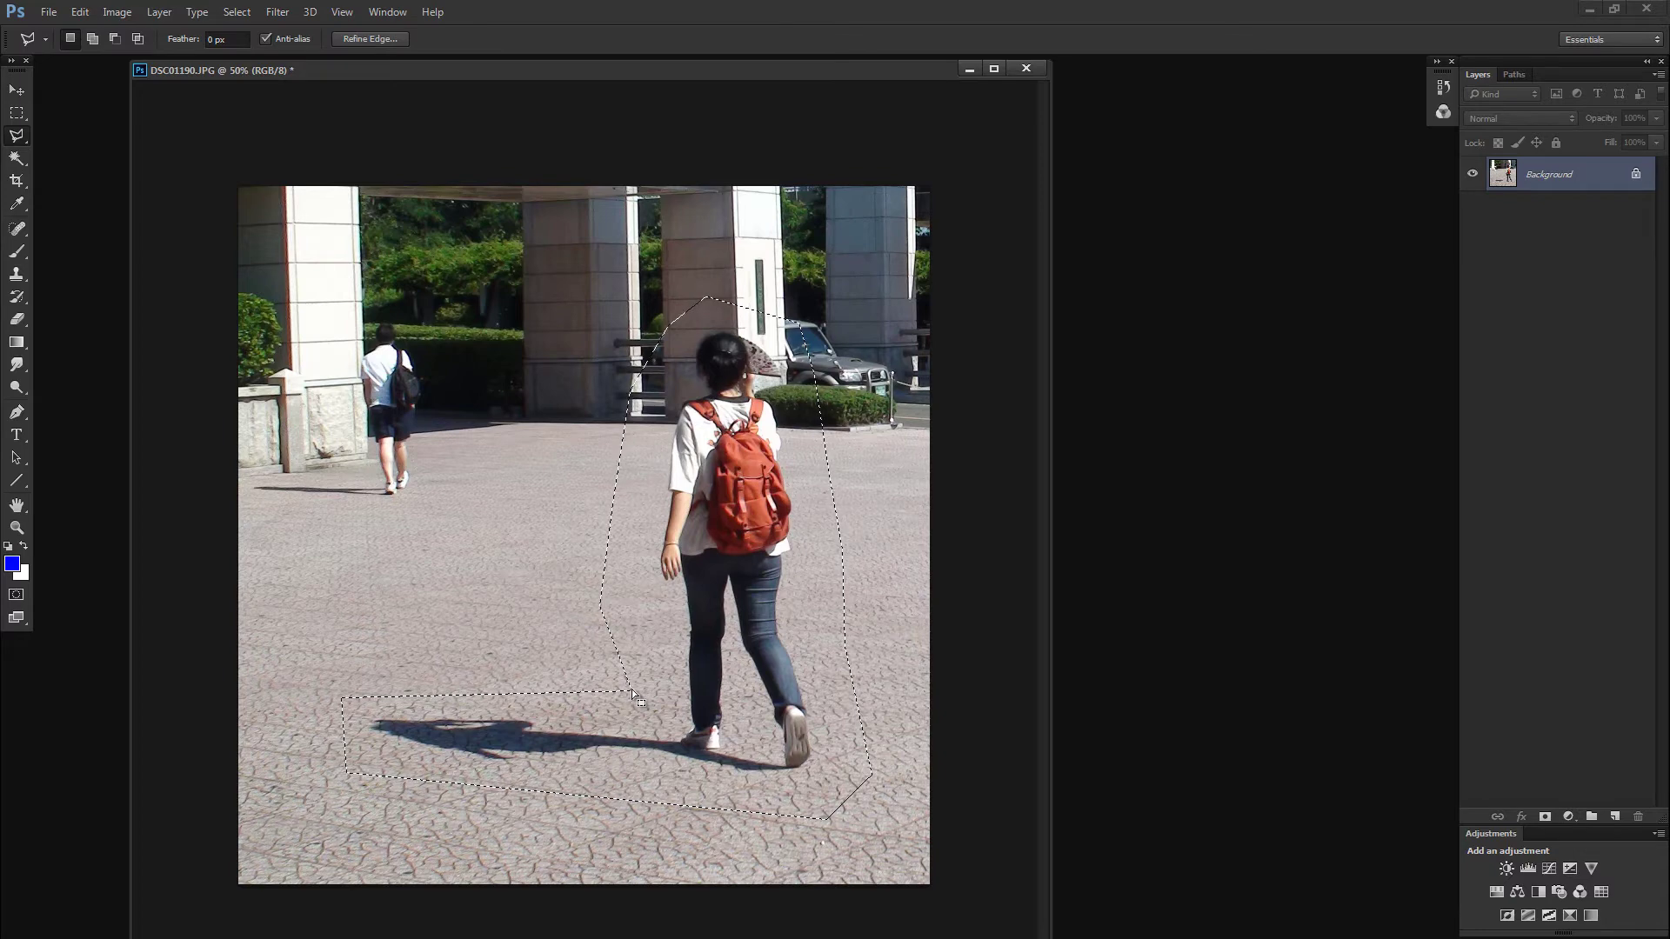
key(ctrl+j)
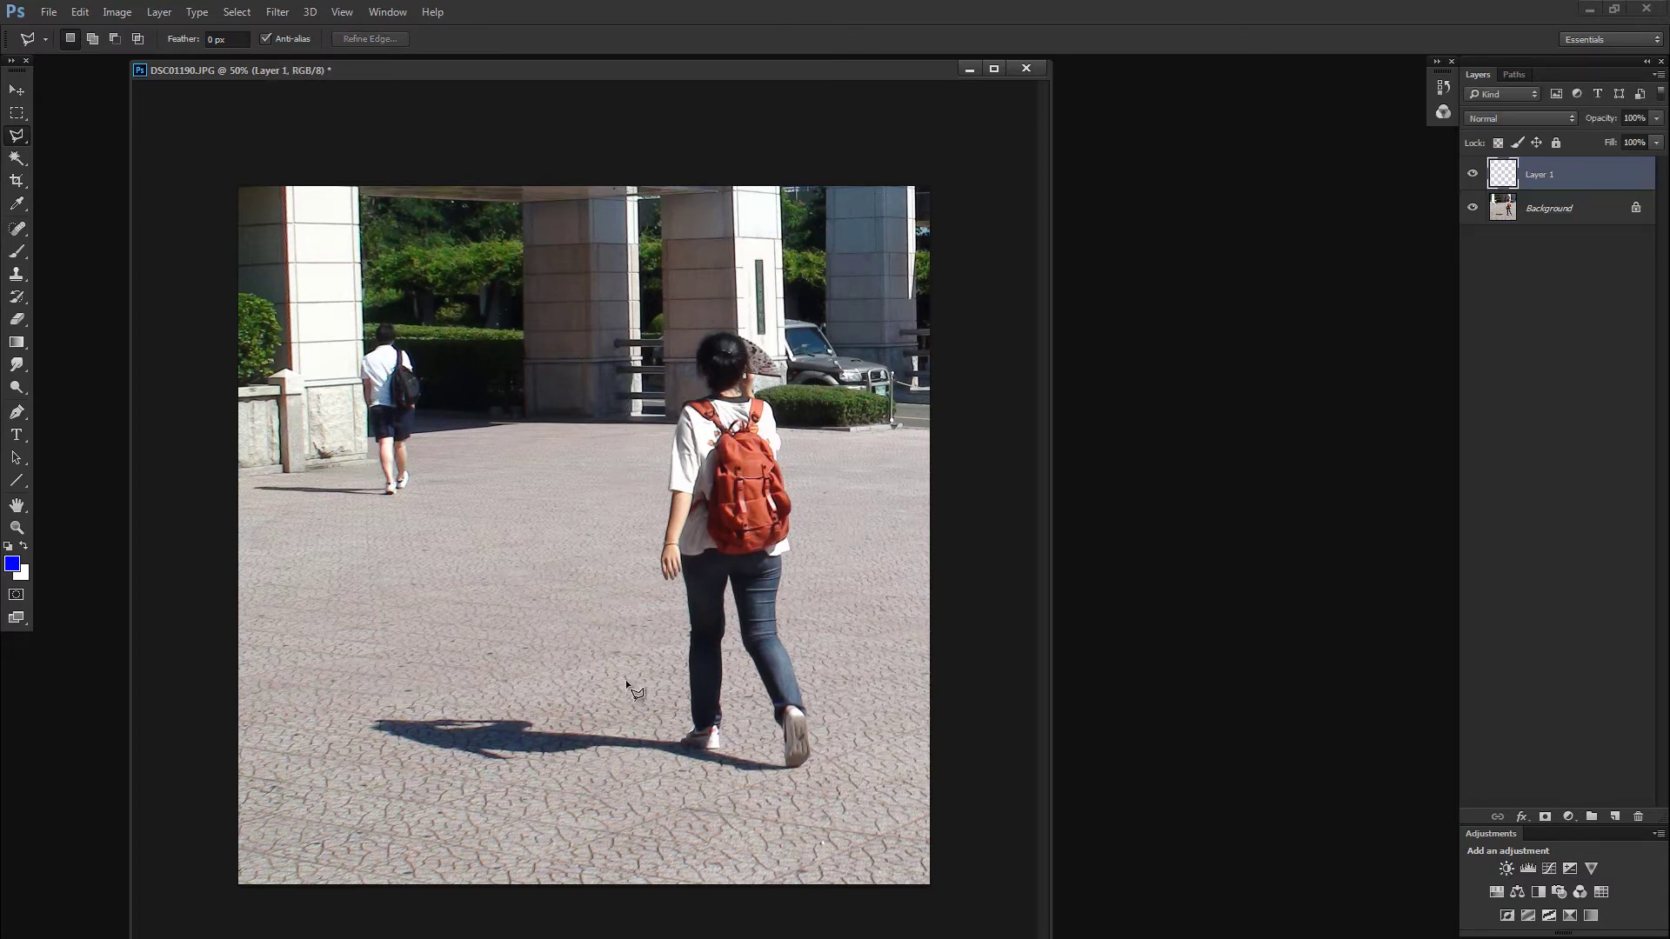
Step: Toggle layer visibility to check the woman-and-shadow cut-out against the original photo
alt+click(1473, 207)
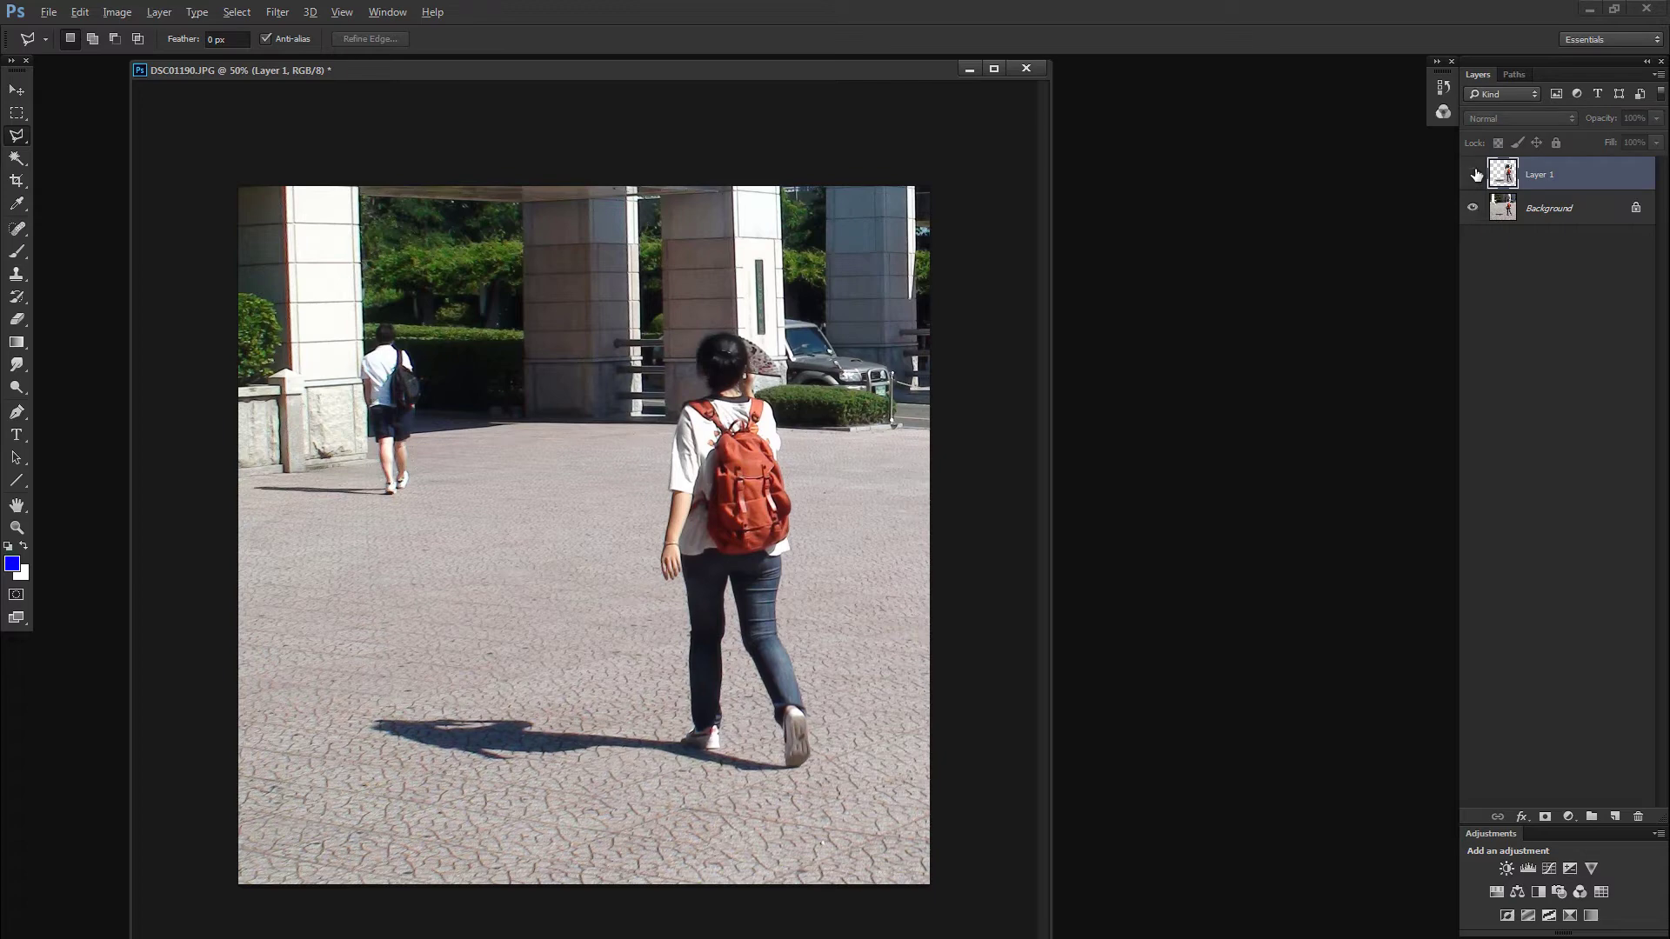
alt+click(1476, 175)
click(1473, 209)
click(1474, 209)
click(1475, 209)
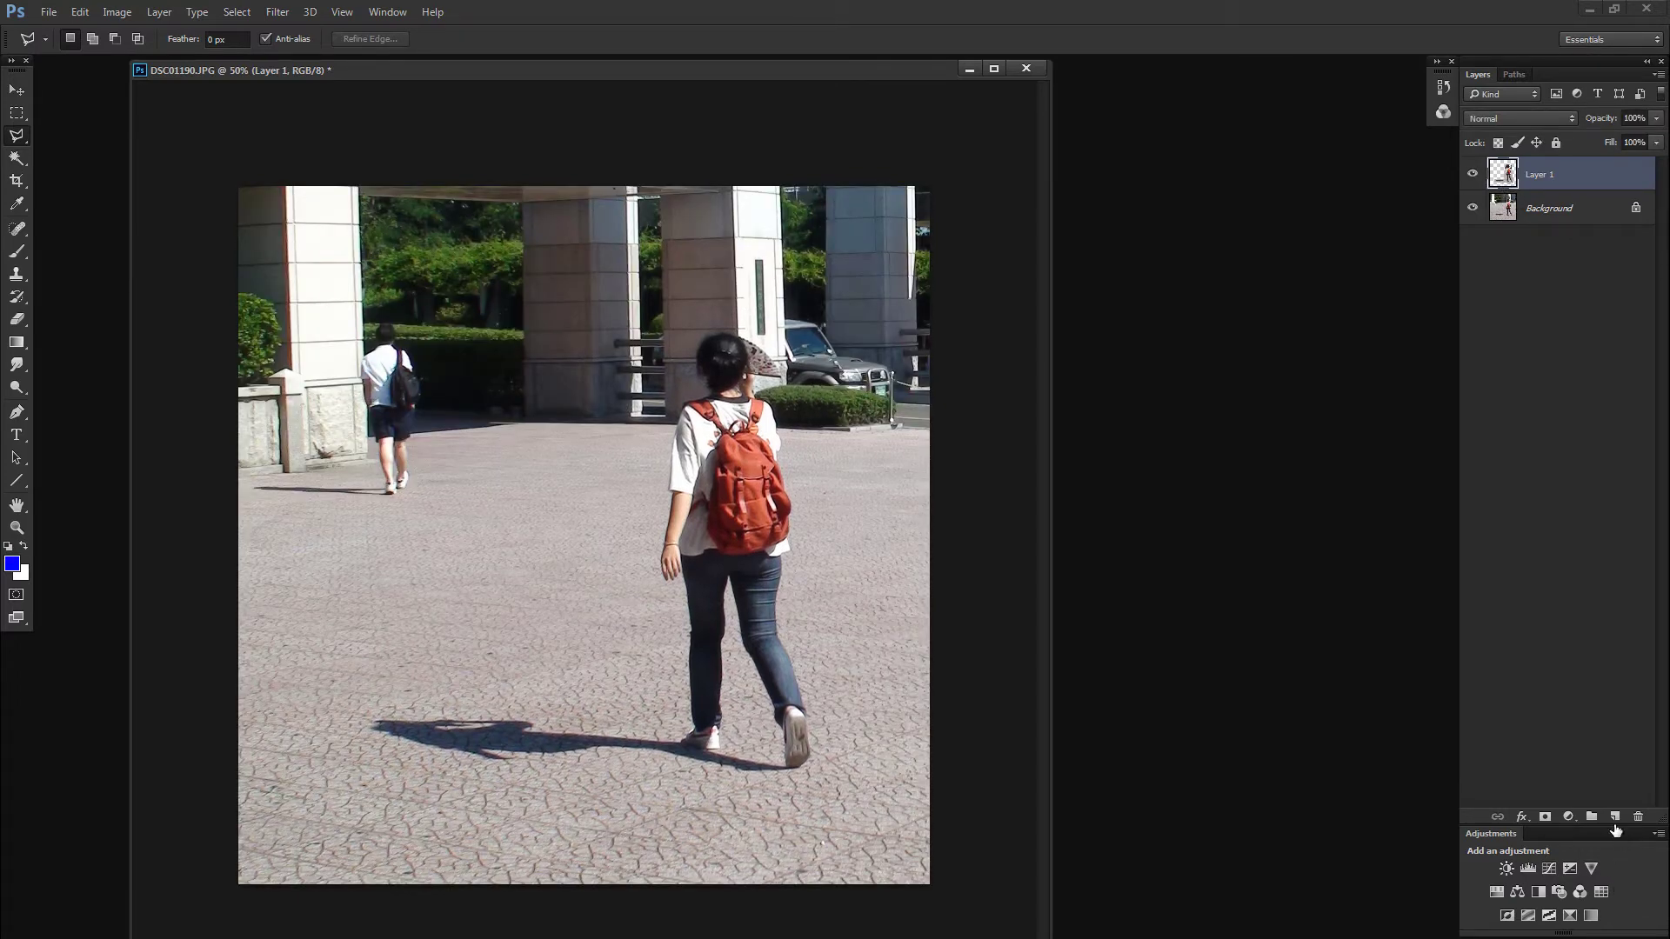
Step: Create Layer 2 directly above the Background, beneath Layer 1
click(1615, 818)
click(1531, 207)
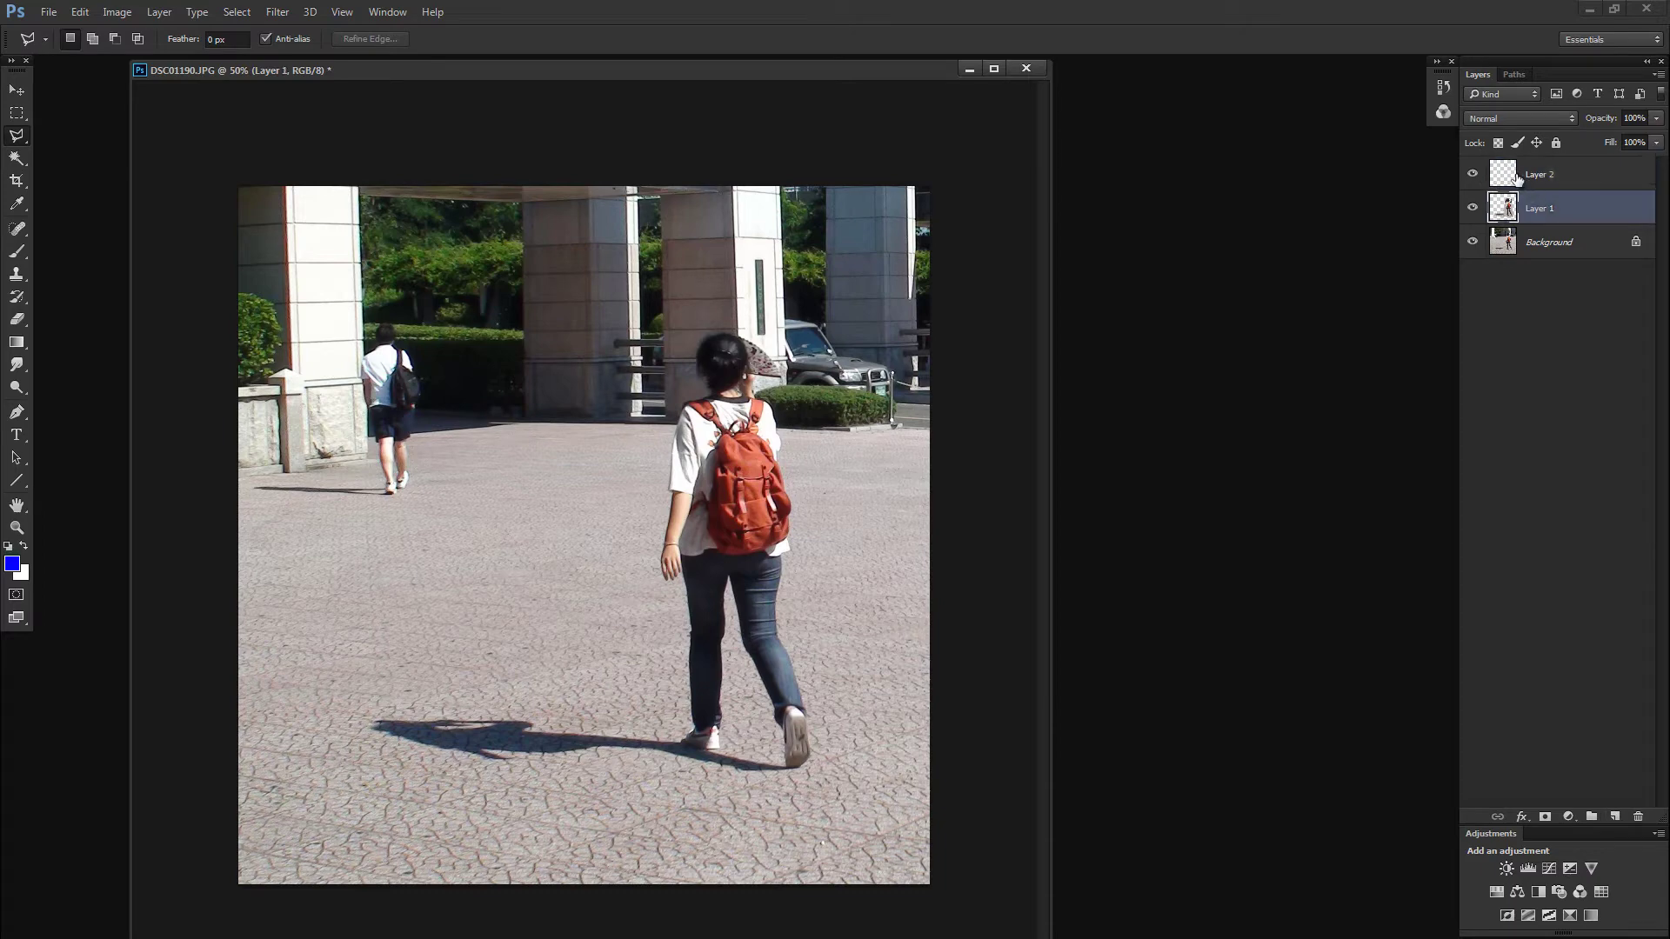
drag(1511, 176, 1521, 222)
key(ctrl+alt+z)
key(ctrl+alt+z)
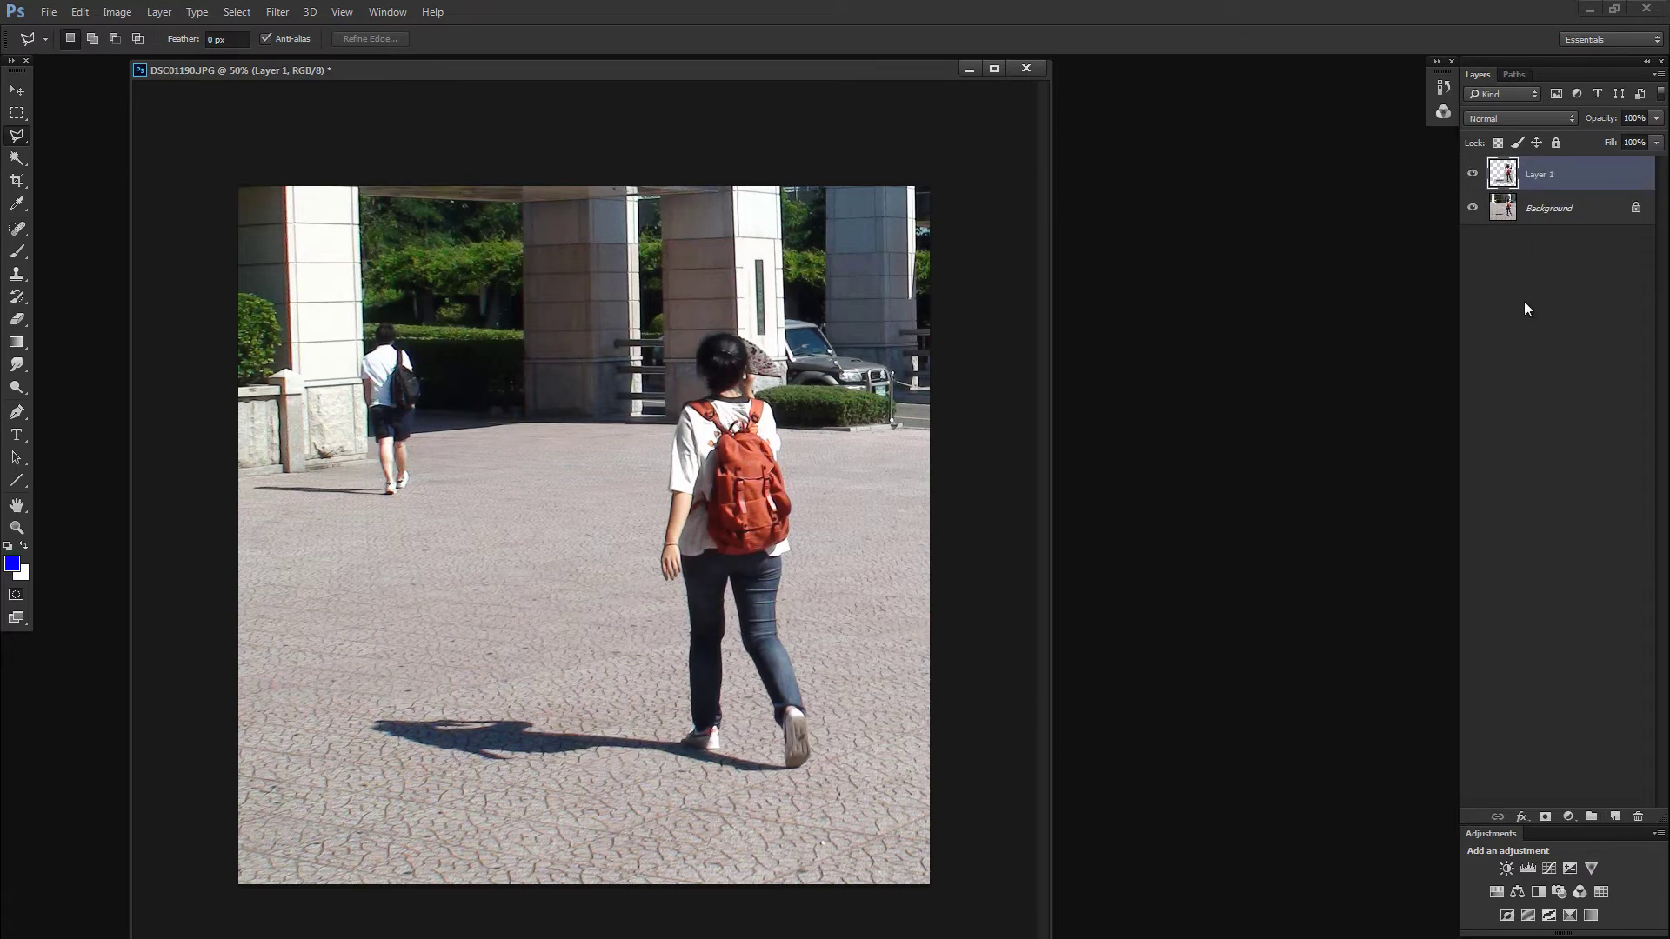
click(1514, 207)
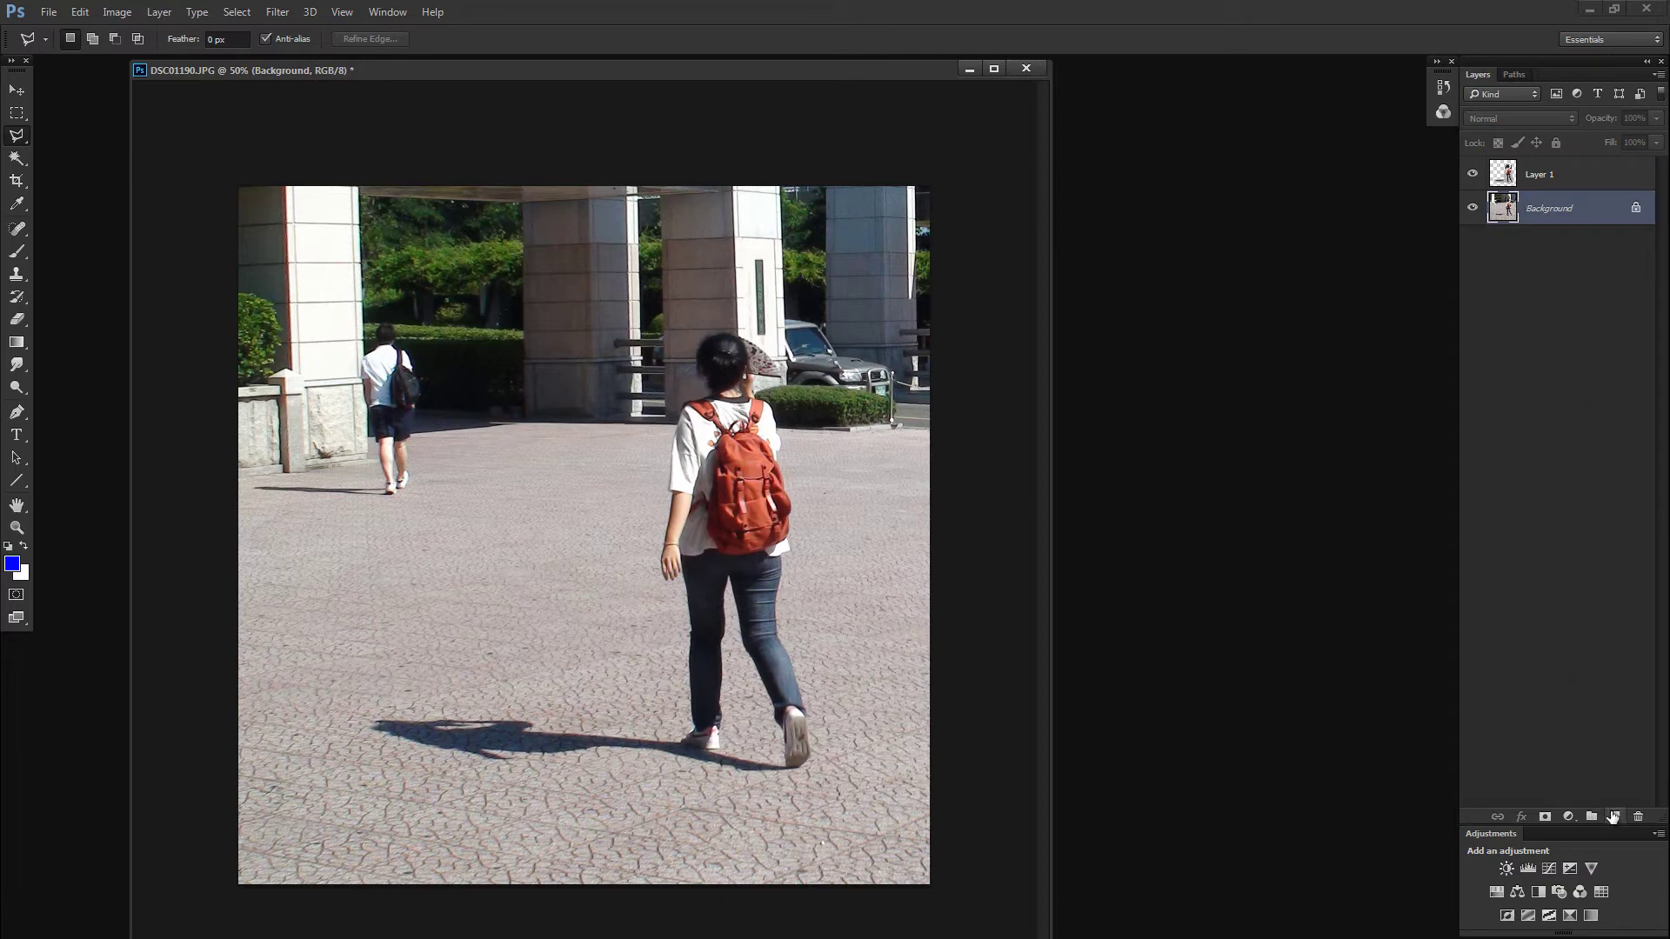
click(1612, 815)
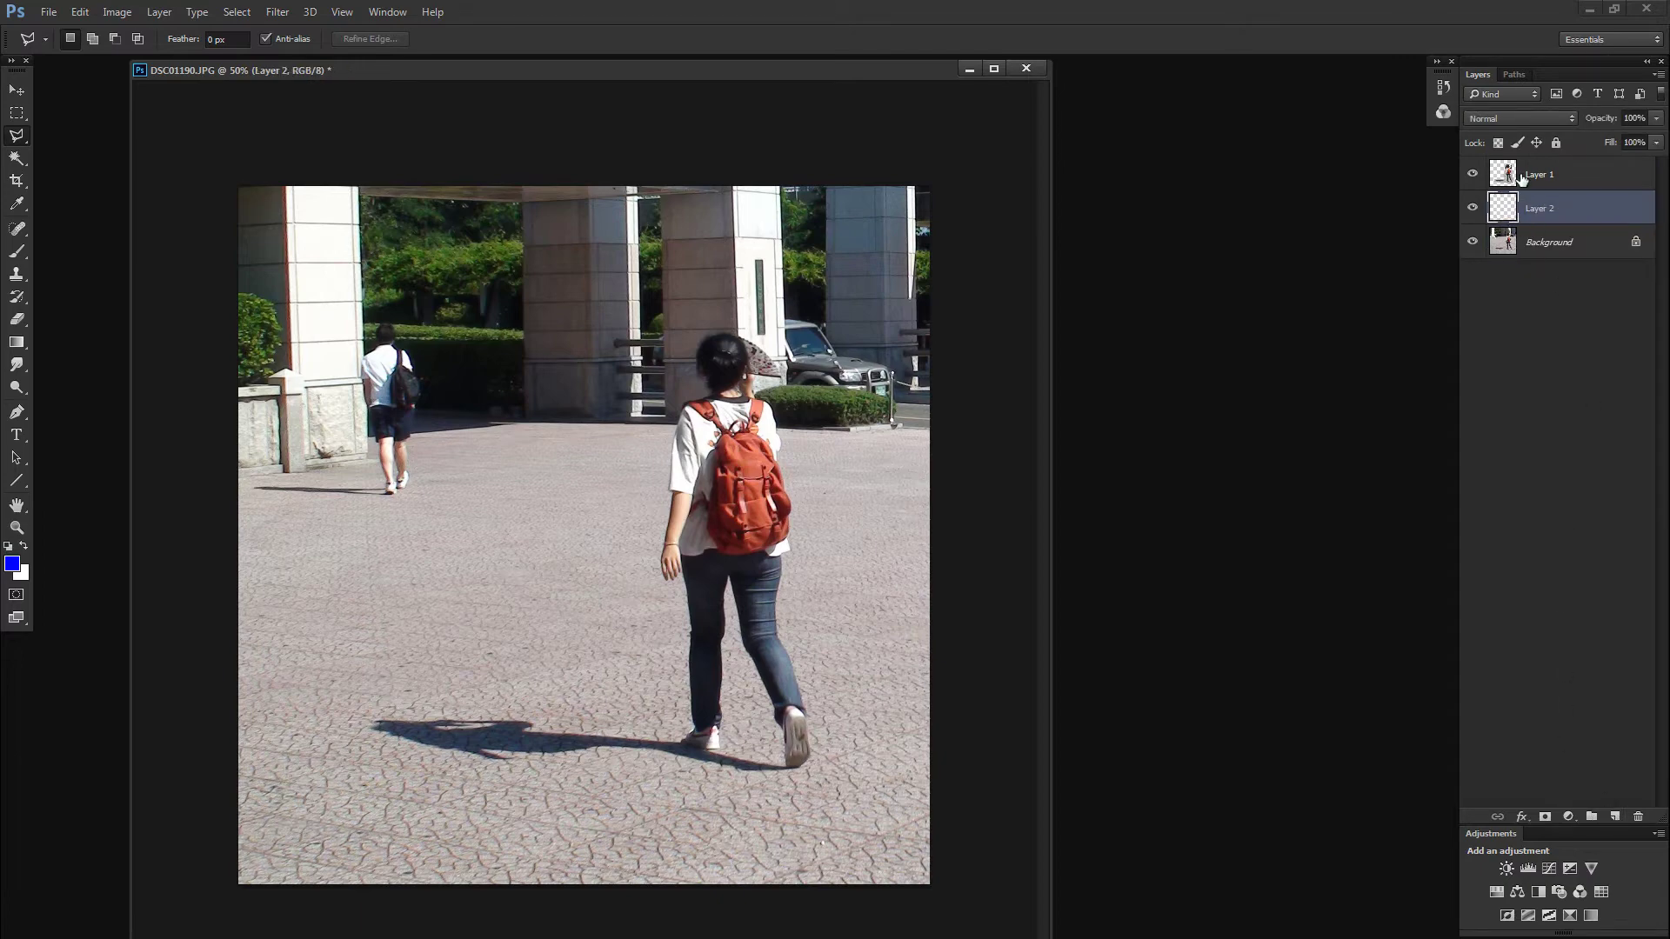
Step: Set the foreground colour to mid green #408049 and fill Layer 2 with it
click(12, 566)
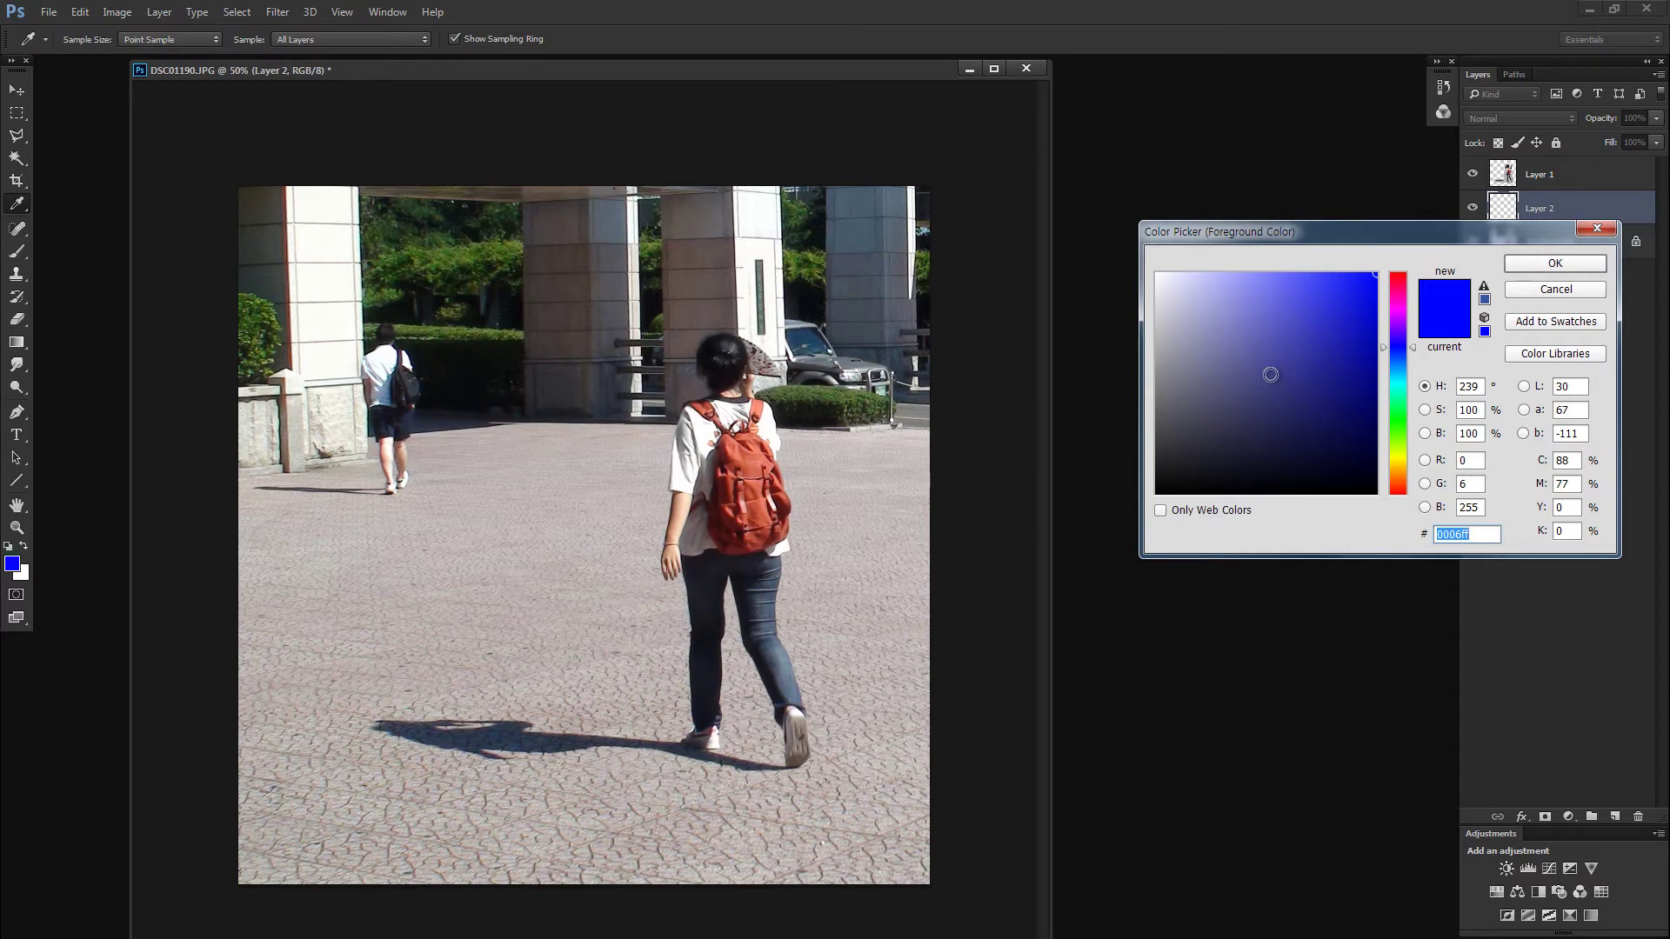
click(1406, 415)
click(1267, 383)
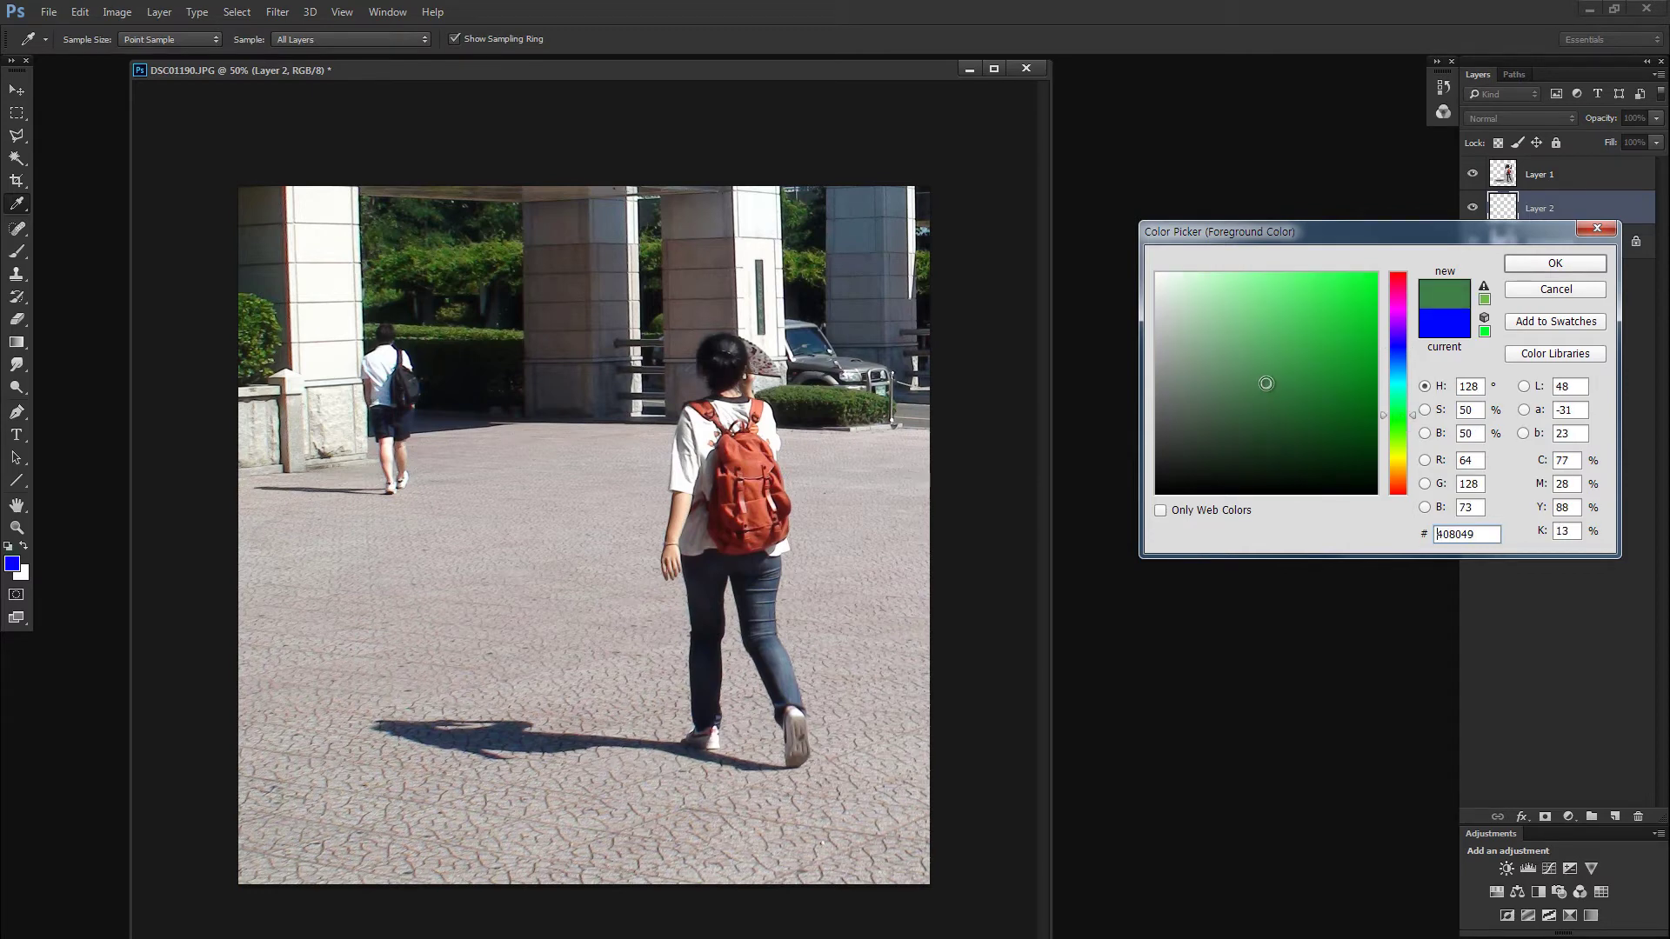
click(1558, 263)
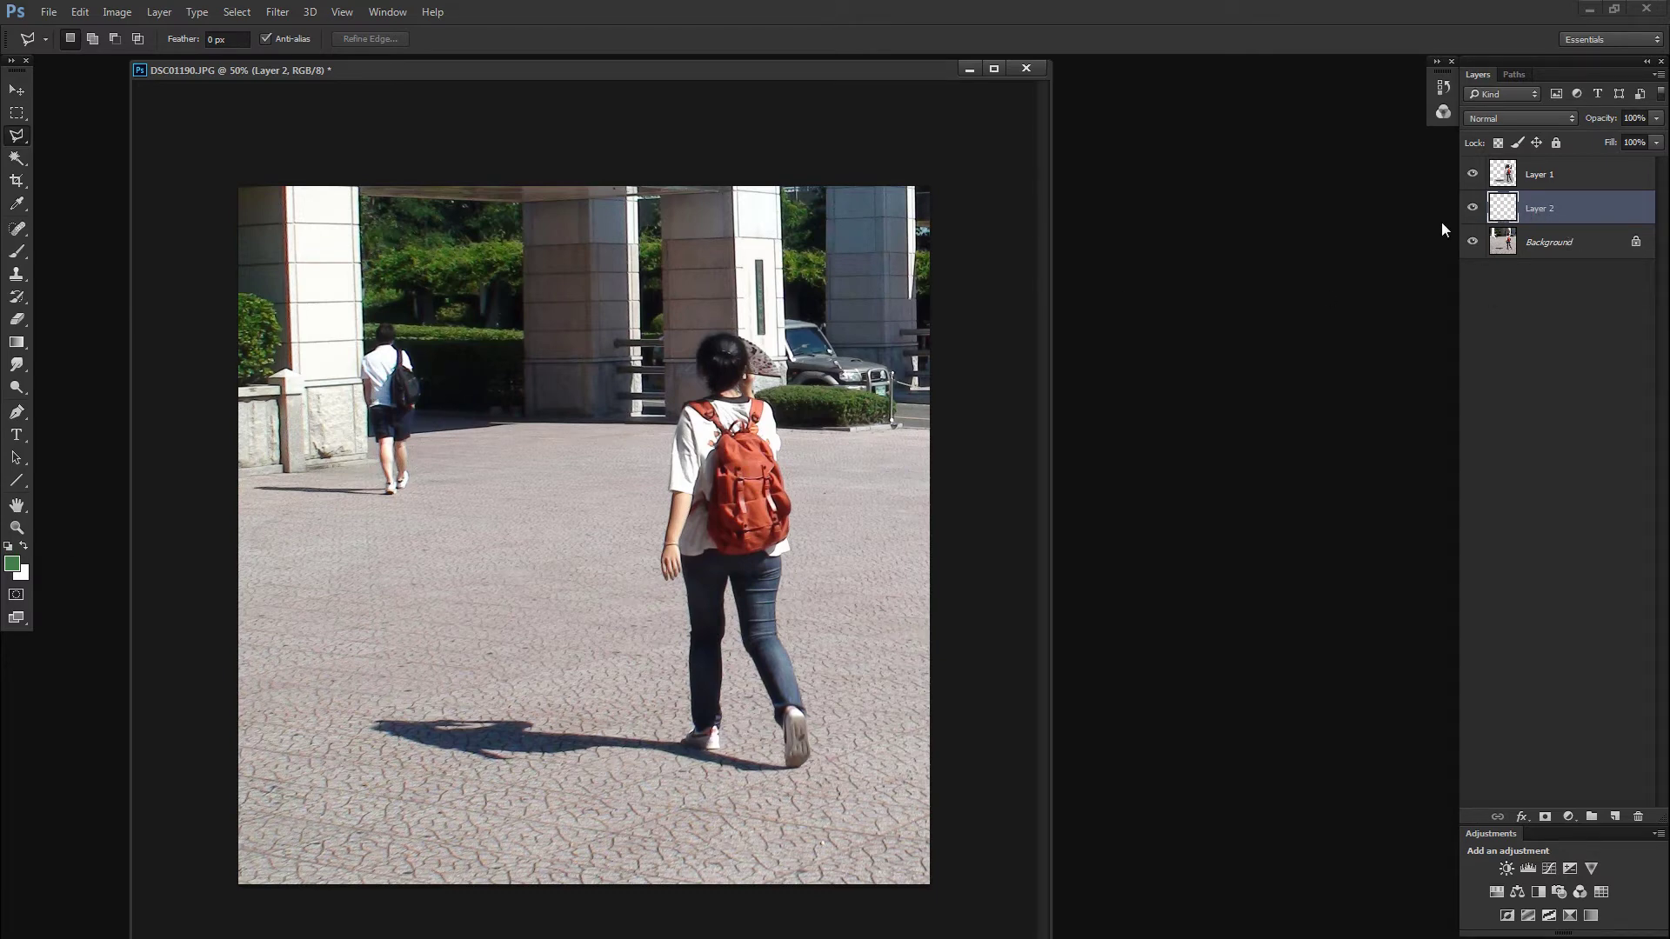
key(alt+BackSpace)
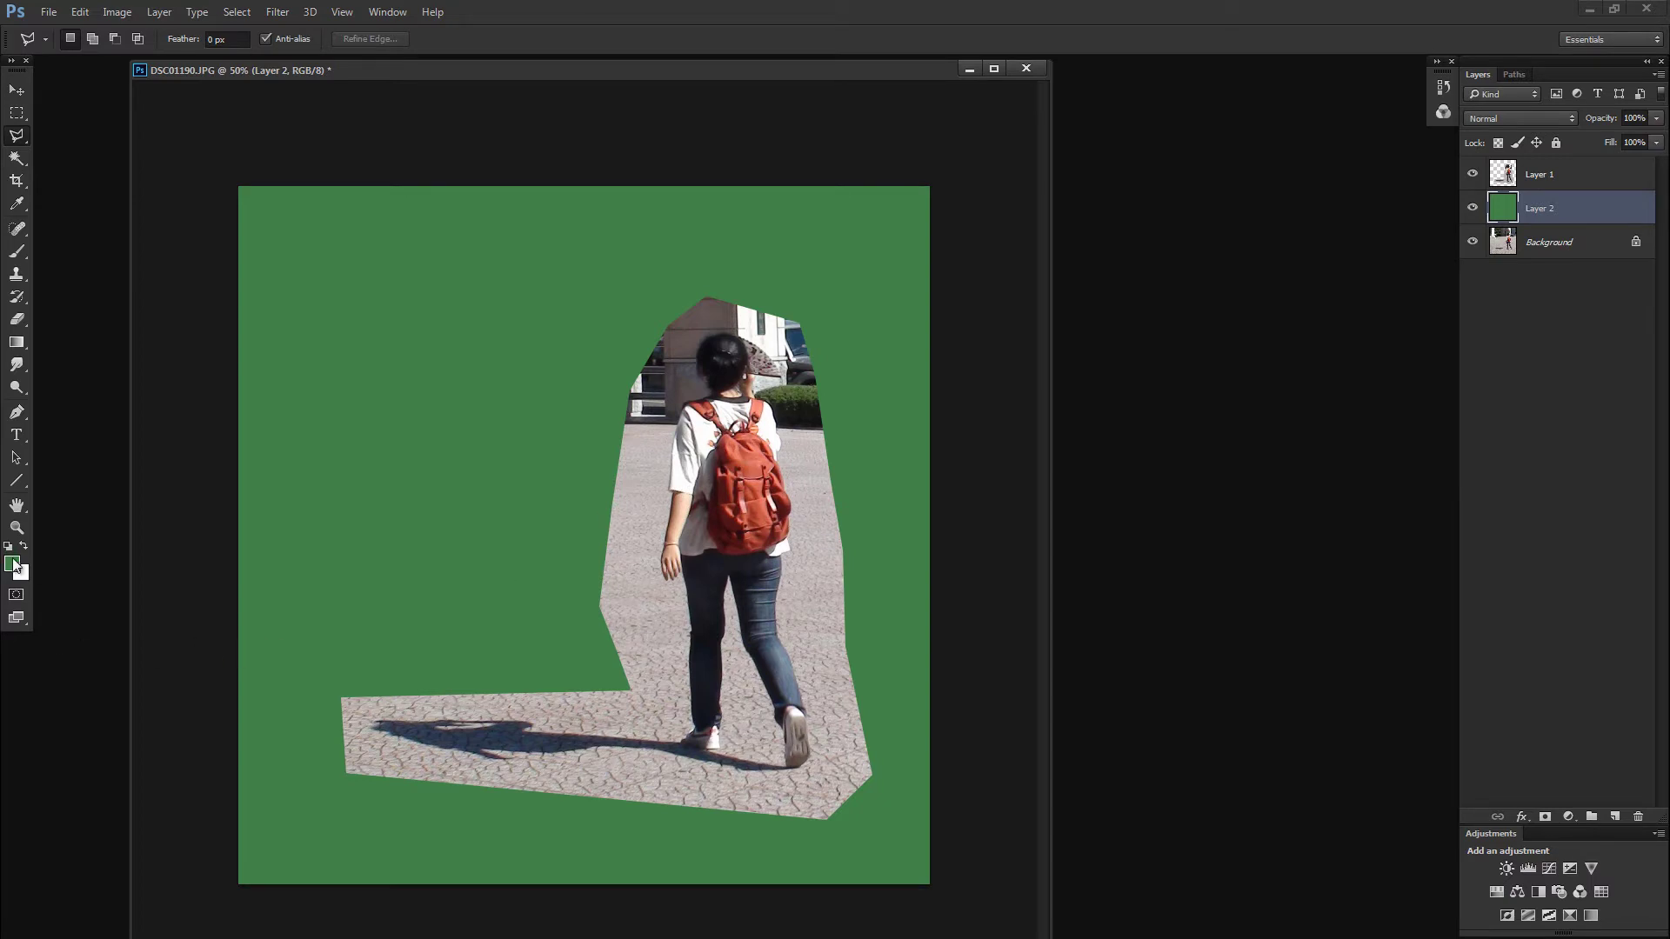
drag(573, 69, 602, 77)
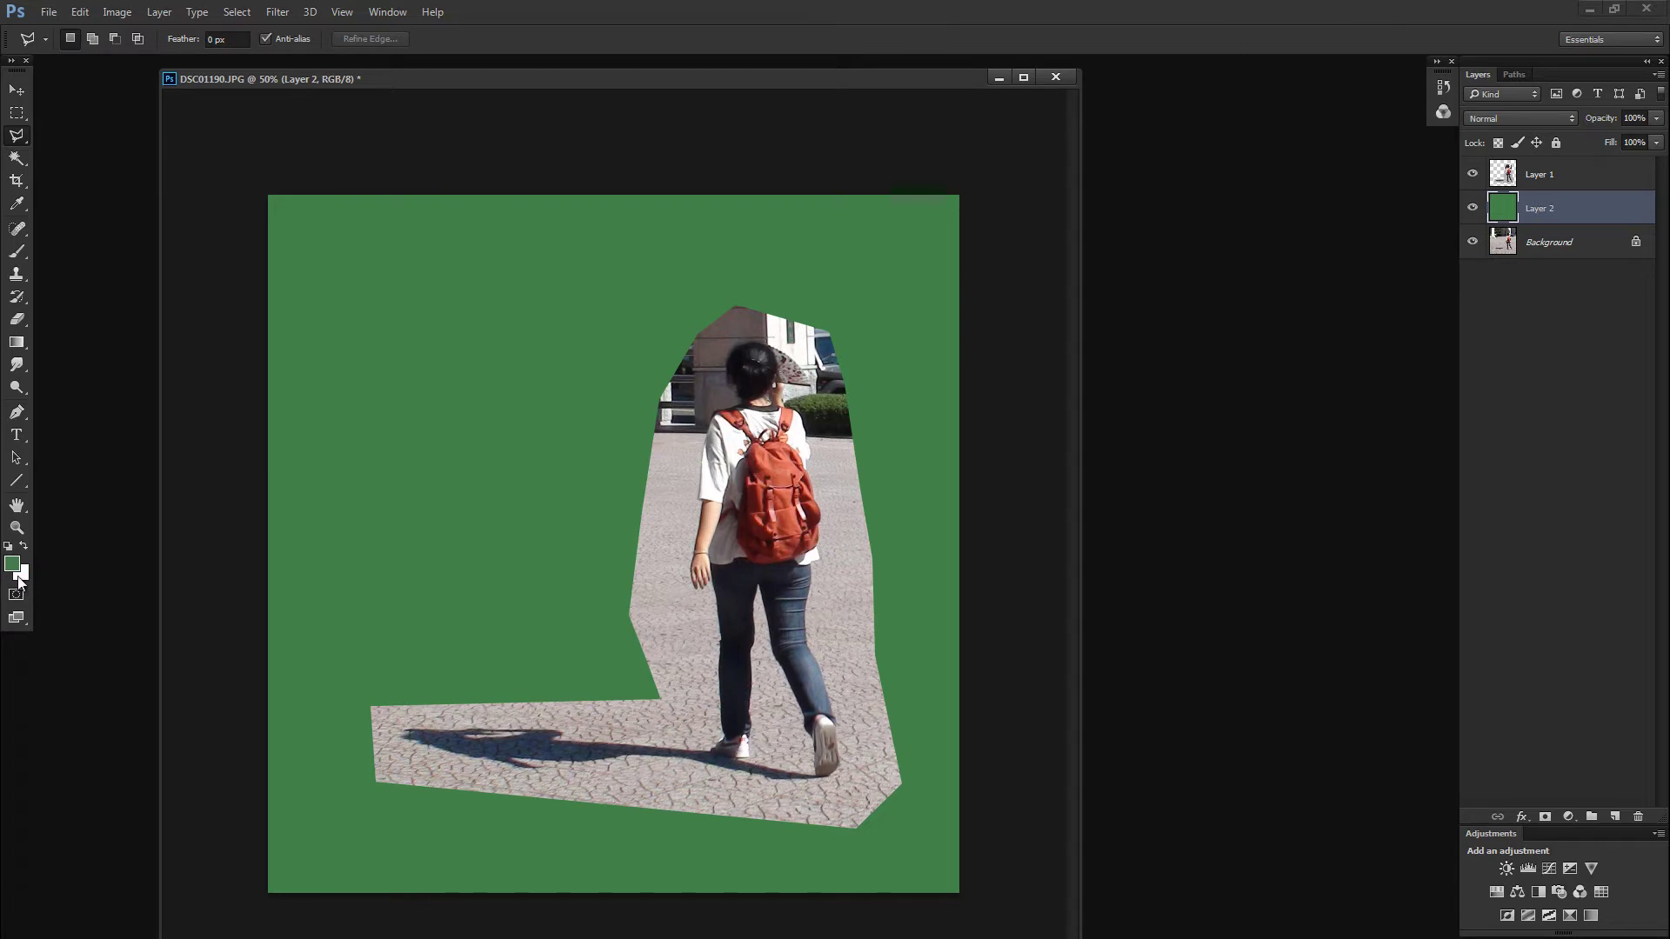
Step: Compare white and green fills on Layer 2, keep green, and hide the Background layer
key(x)
key(alt+BackSpace)
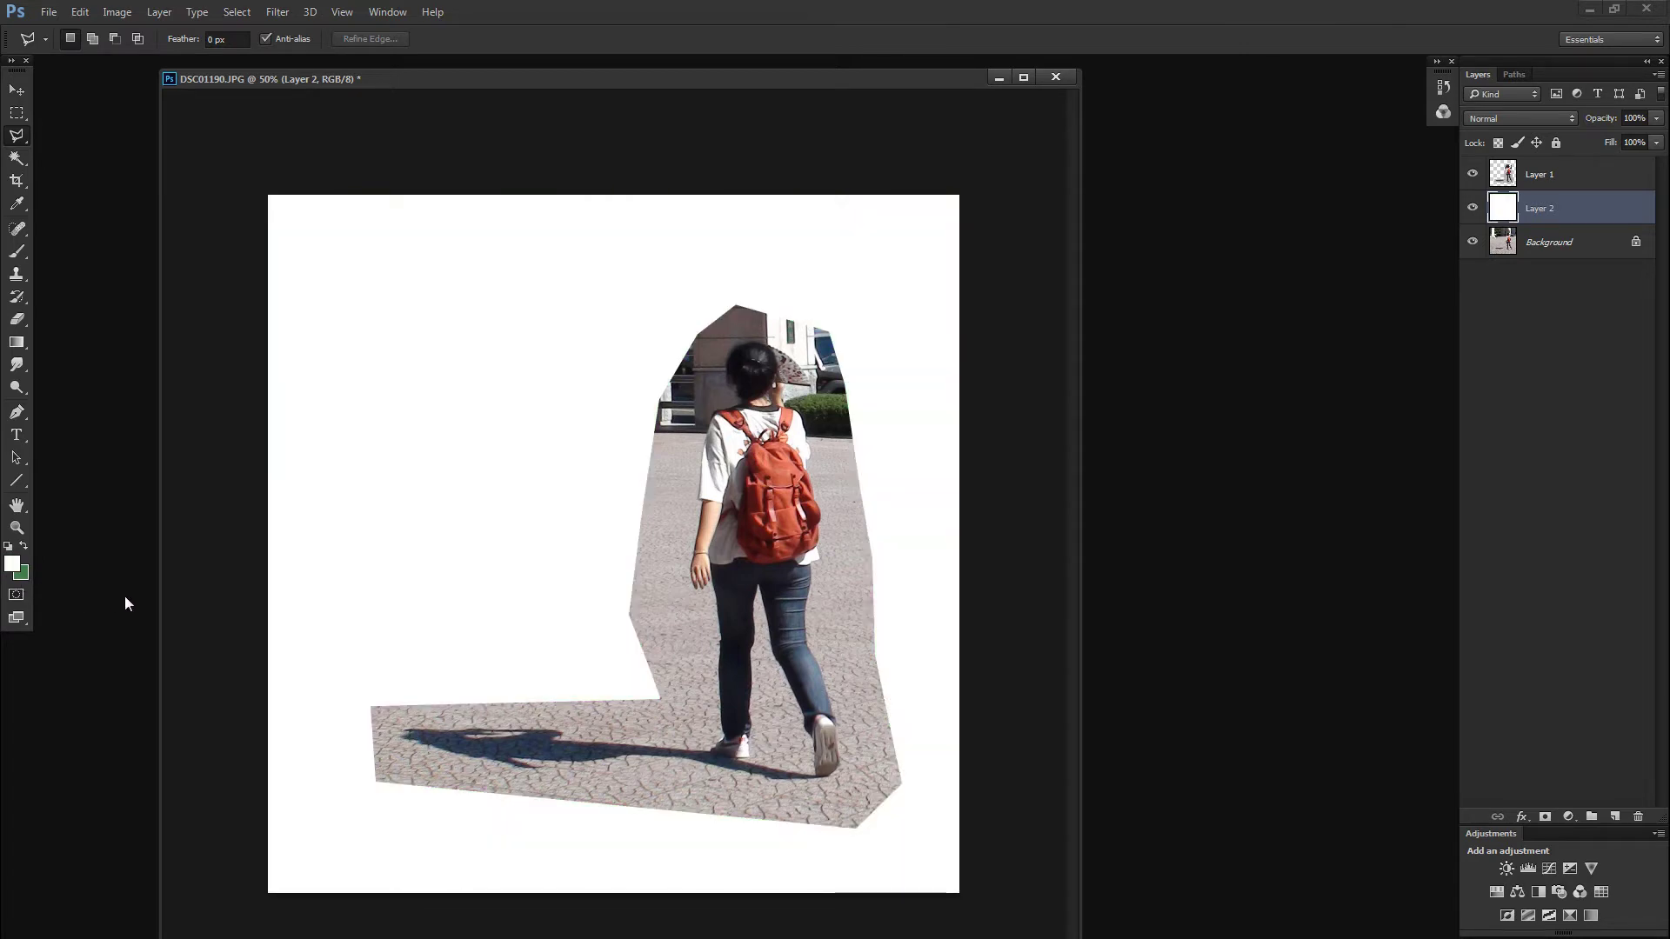
key(x)
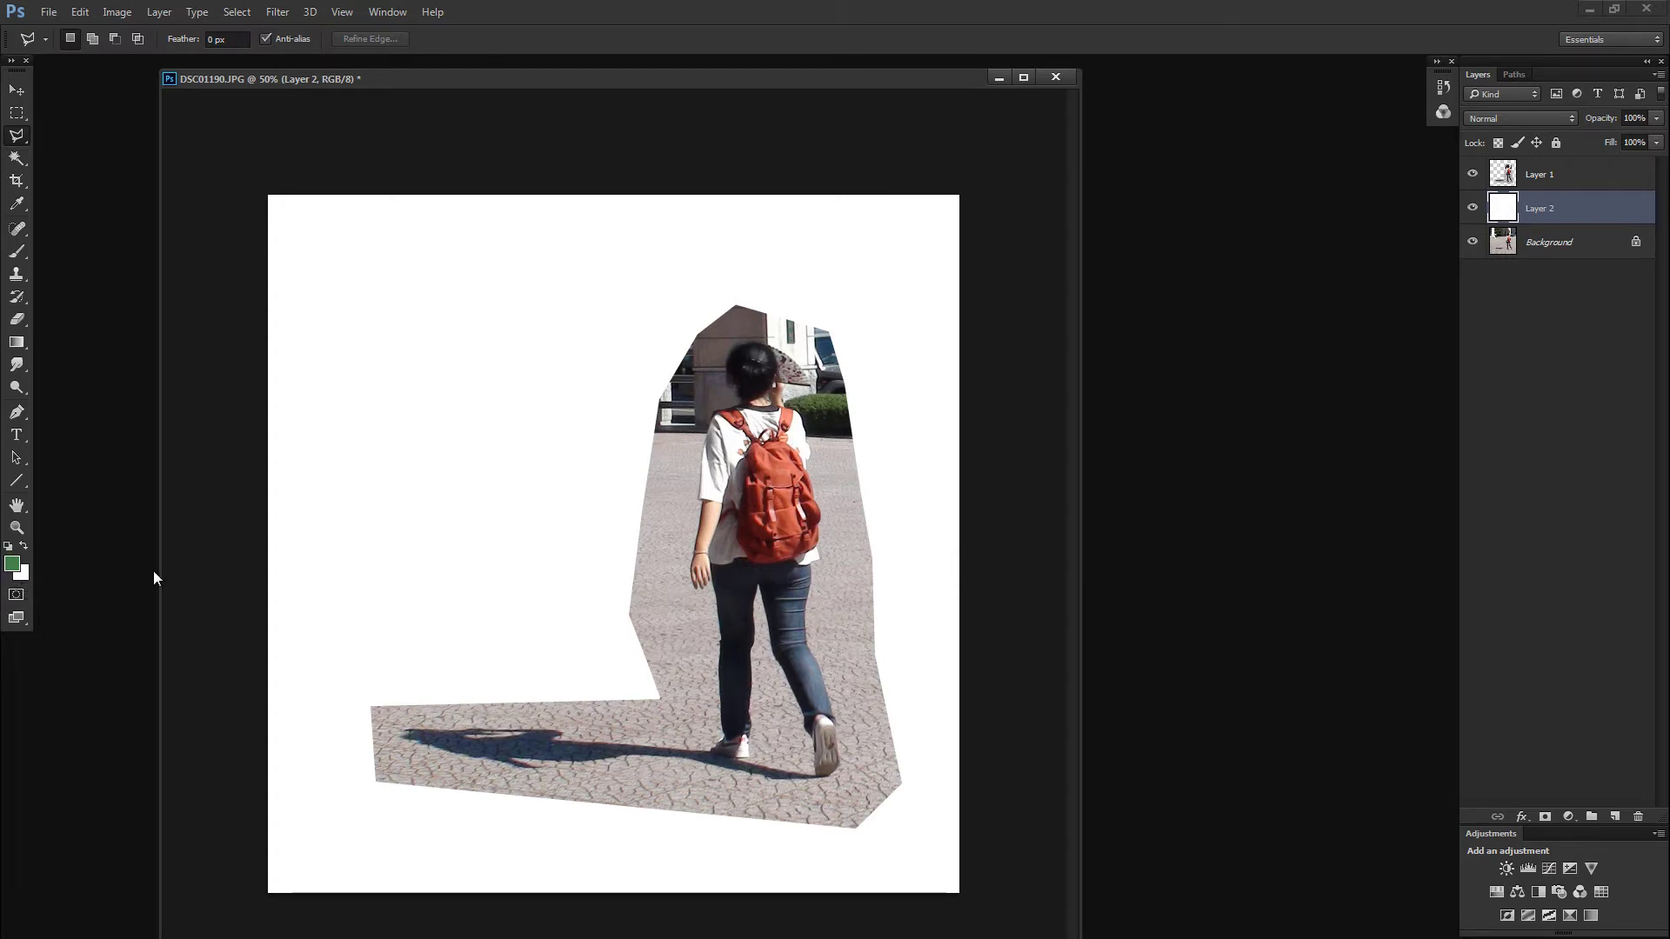
key(alt+BackSpace)
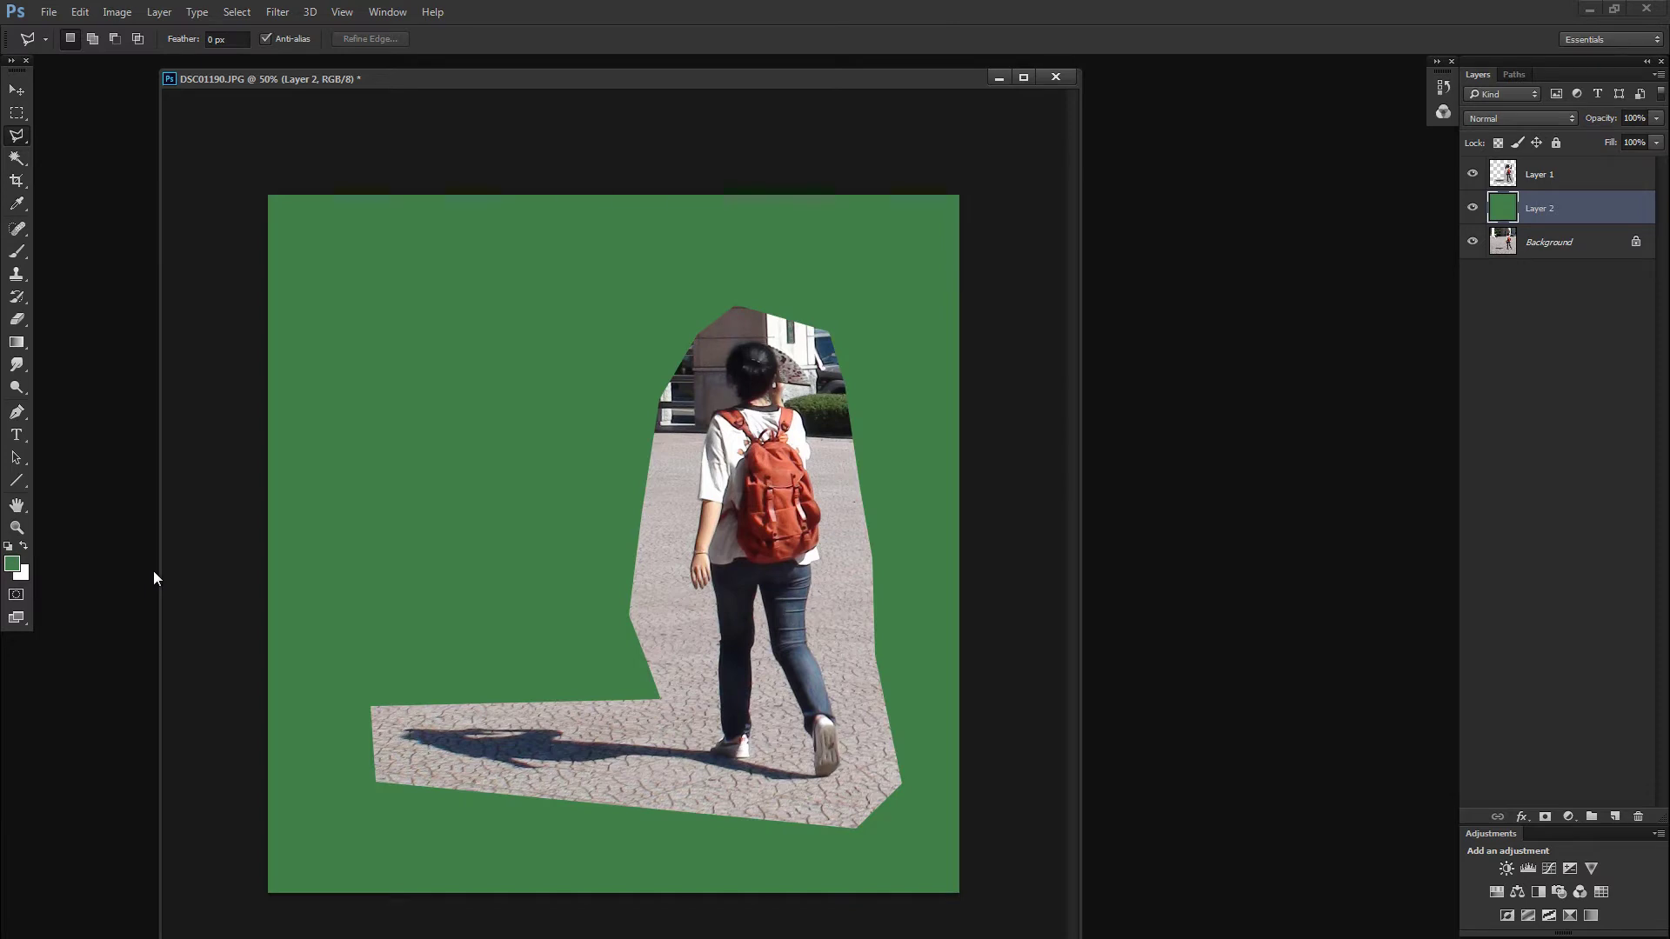
key(ctrl+BackSpace)
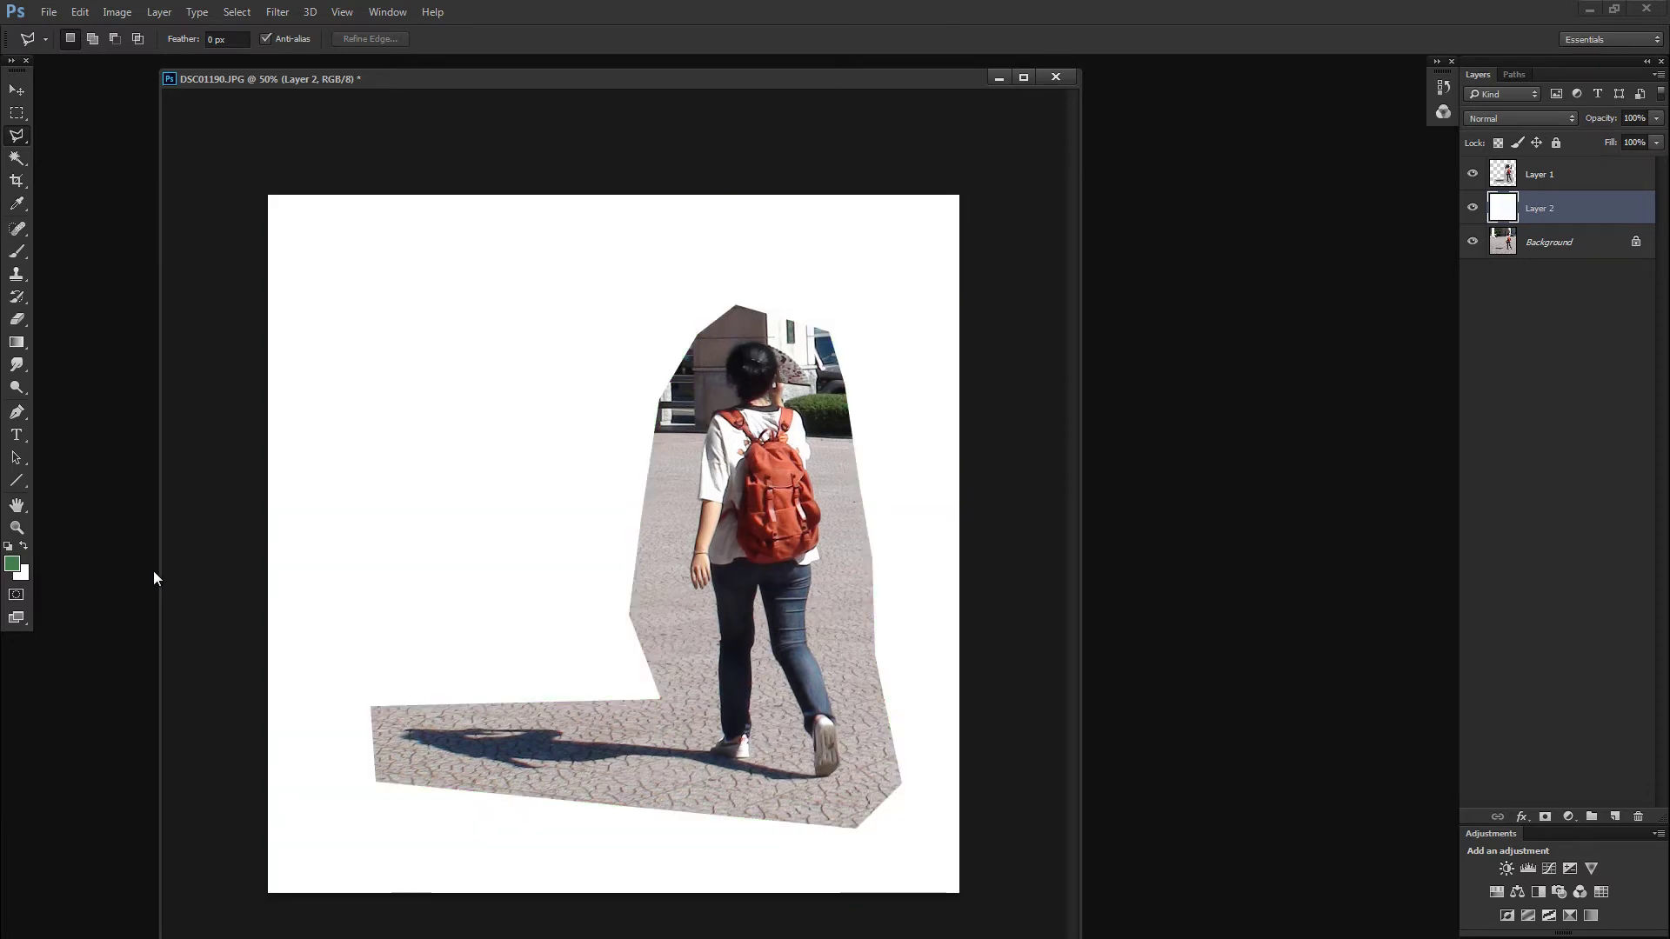
key(alt+BackSpace)
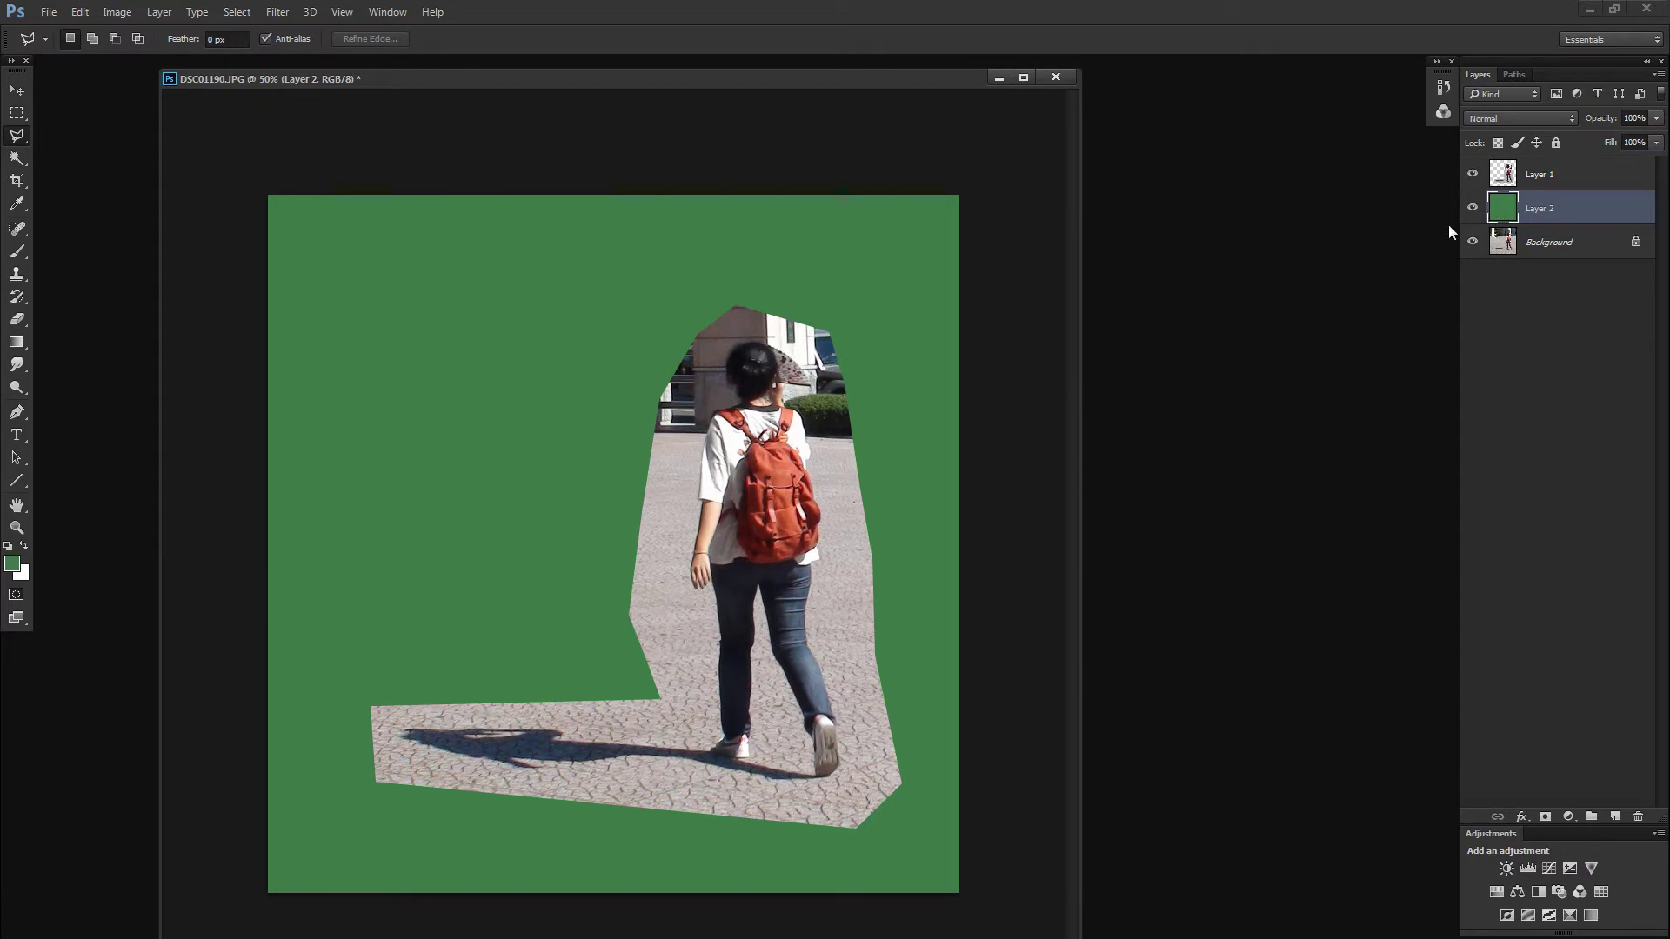
alt+click(1473, 209)
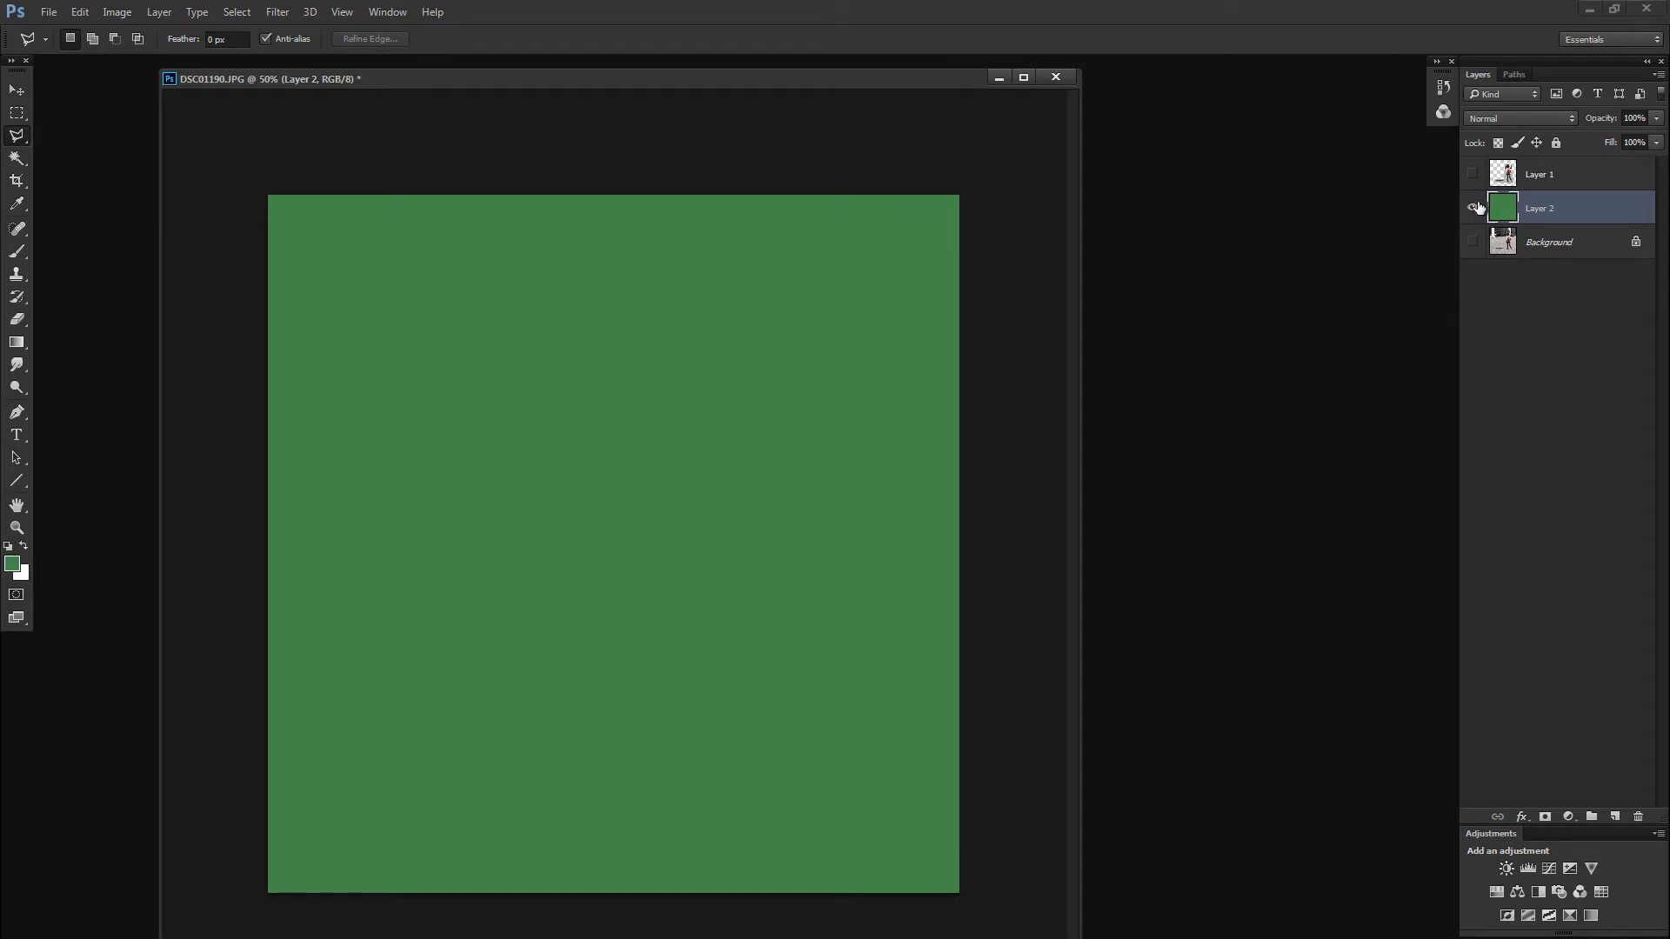
click(1472, 174)
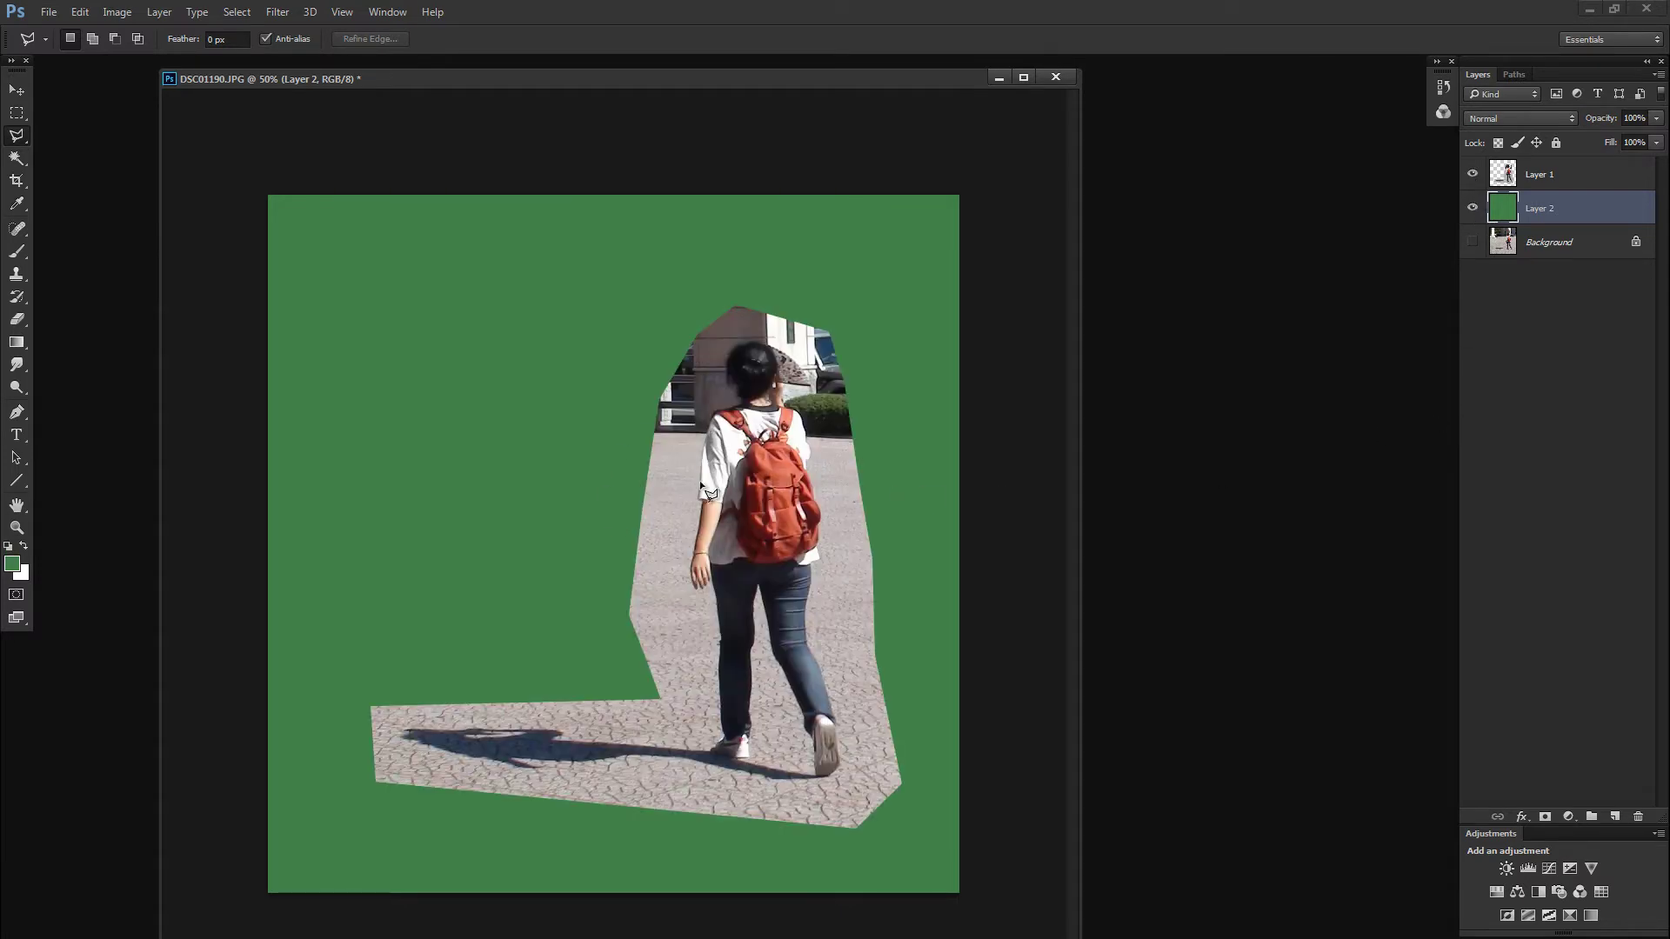
Step: Show the Background again, make Layer 1 active, and zoom in on the woman's back
click(1473, 242)
click(1503, 179)
key(z)
click(780, 429)
drag(780, 430, 862, 430)
Step: Test-delete a pavement patch on Layer 1 with the Polygonal Lasso, deselect, and zoom out
key(l)
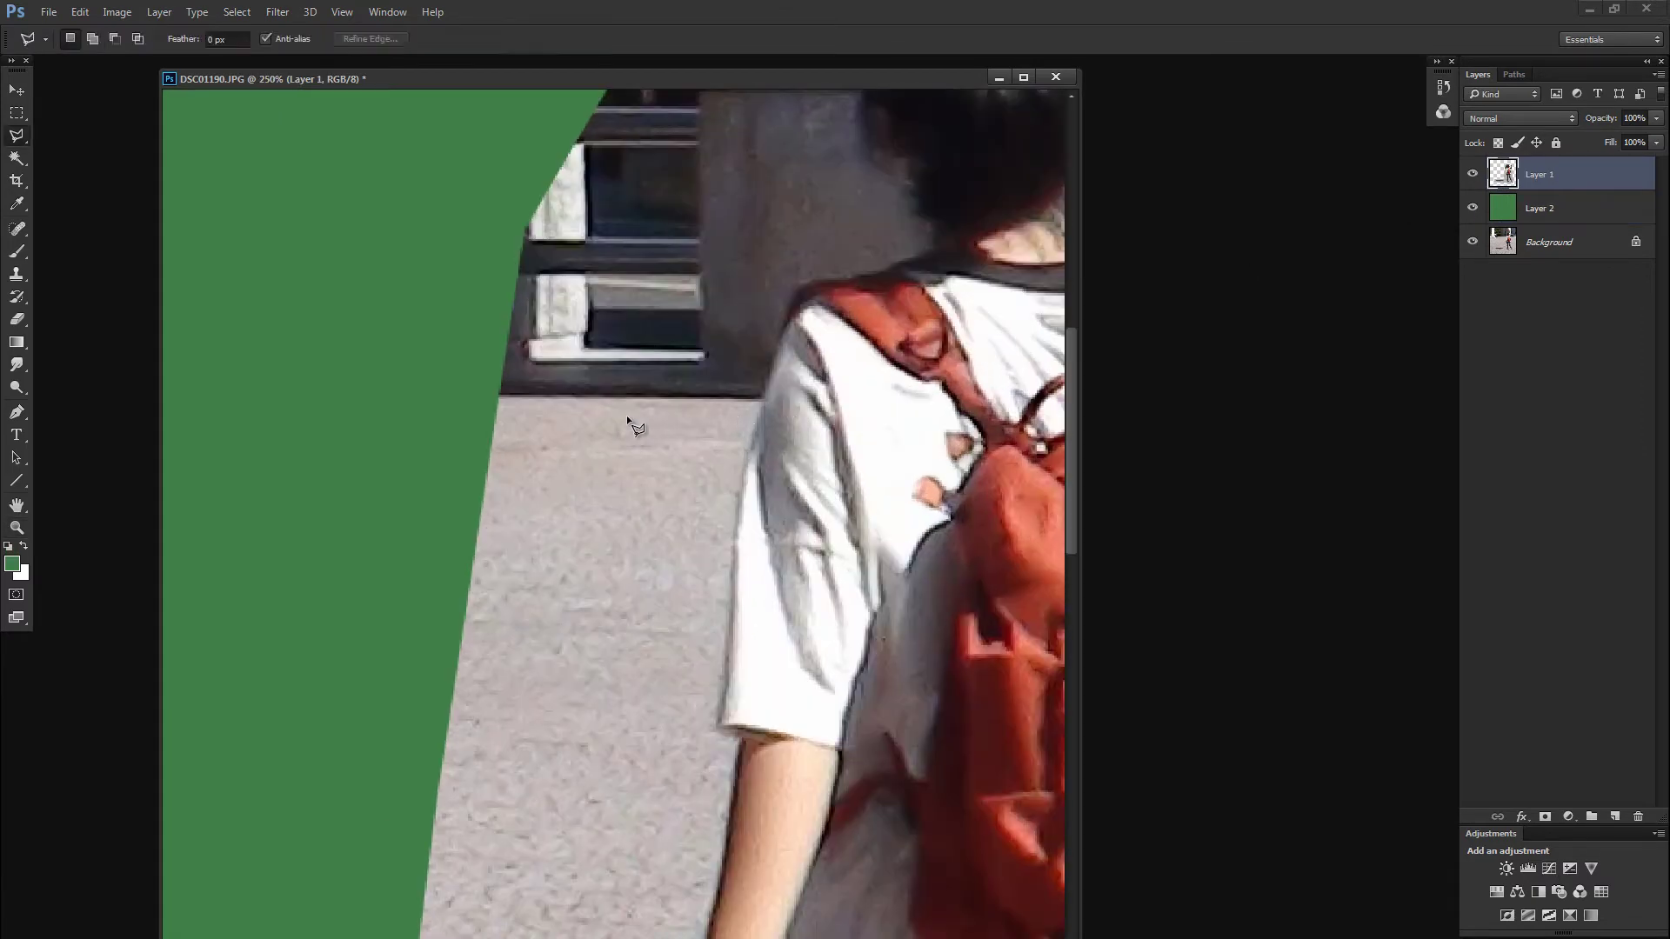
click(470, 443)
click(499, 632)
click(651, 637)
click(698, 596)
double_click(738, 478)
key(Delete)
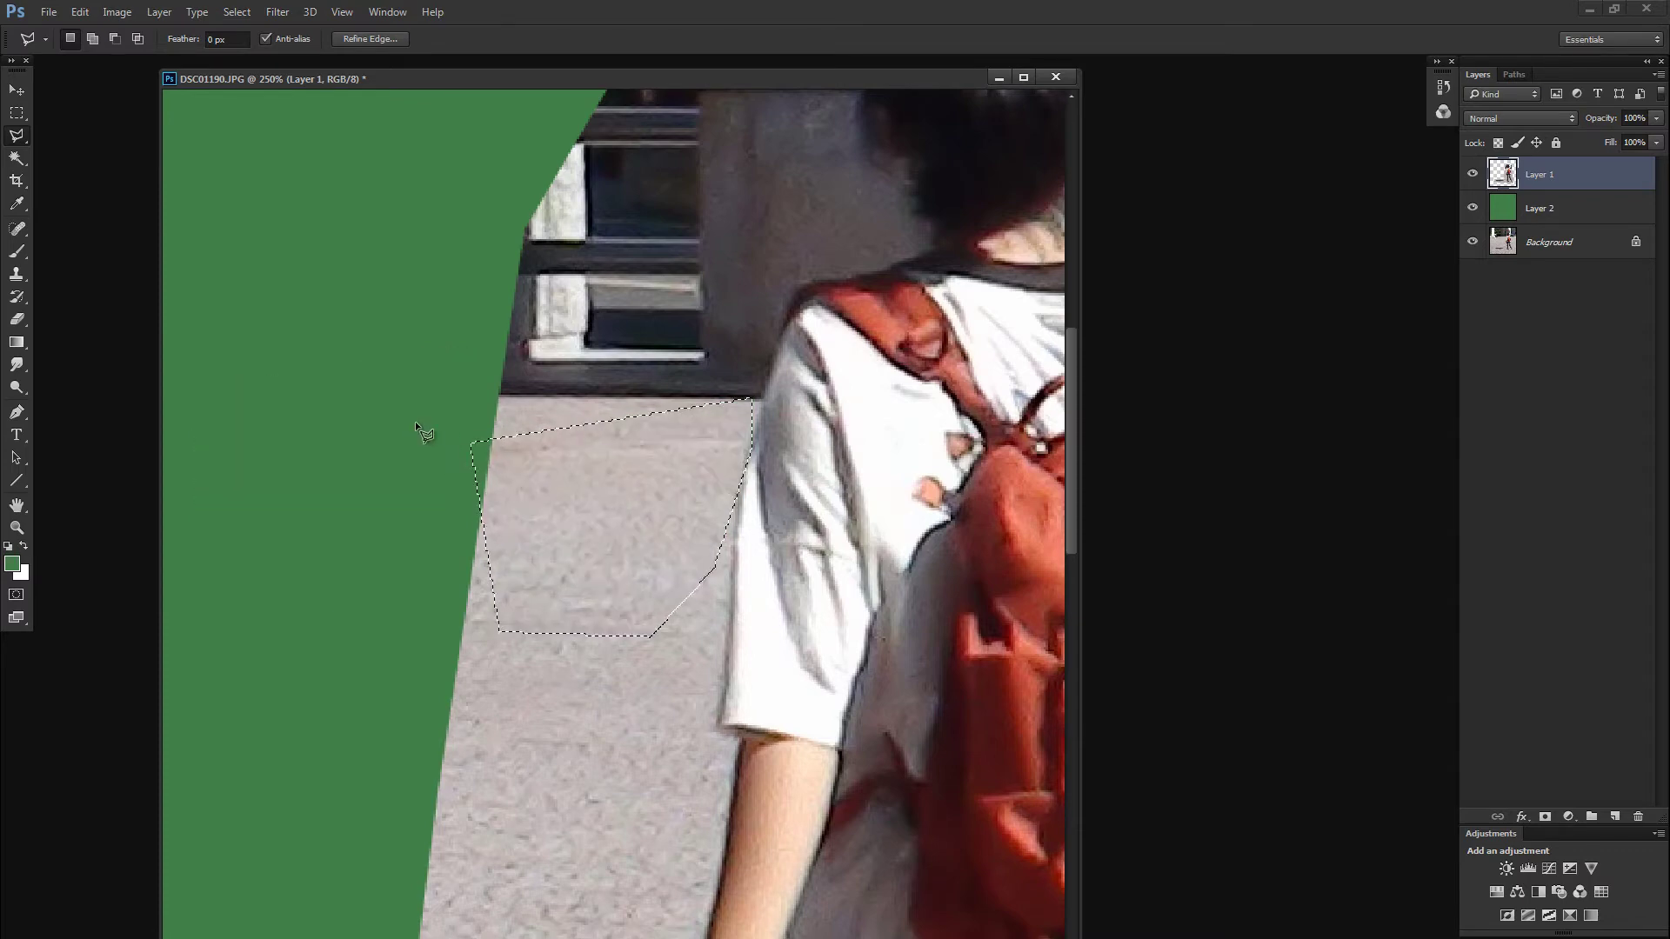
key(ctrl+d)
key(ctrl+minus)
key(ctrl+minus)
key(ctrl+minus)
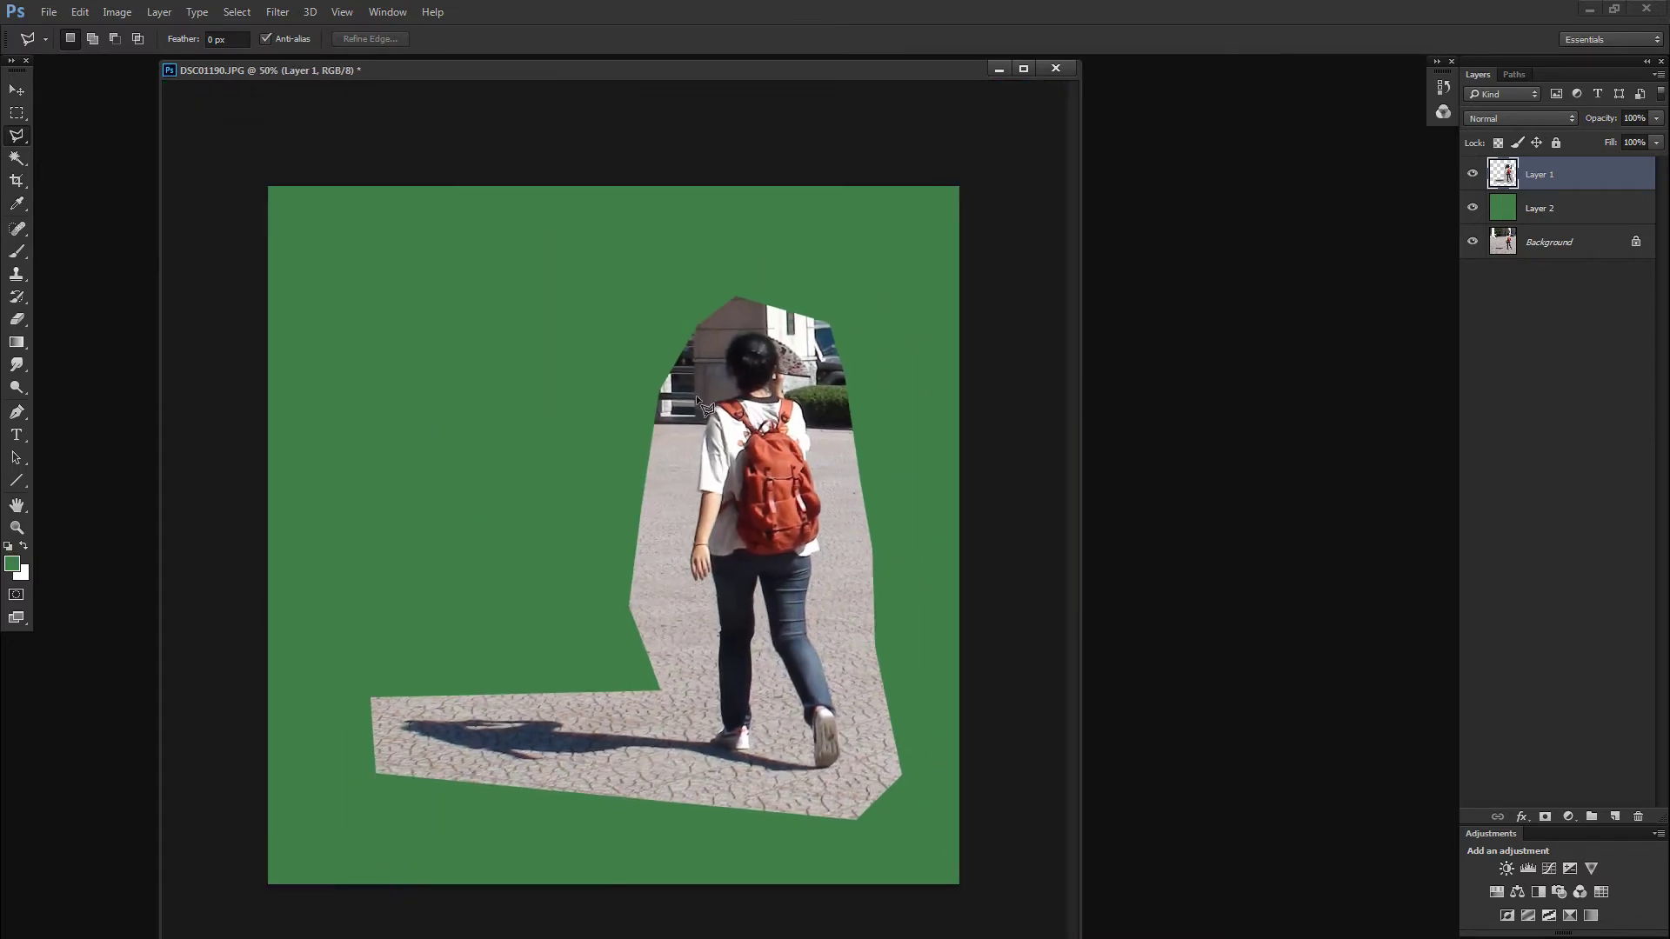
key(z)
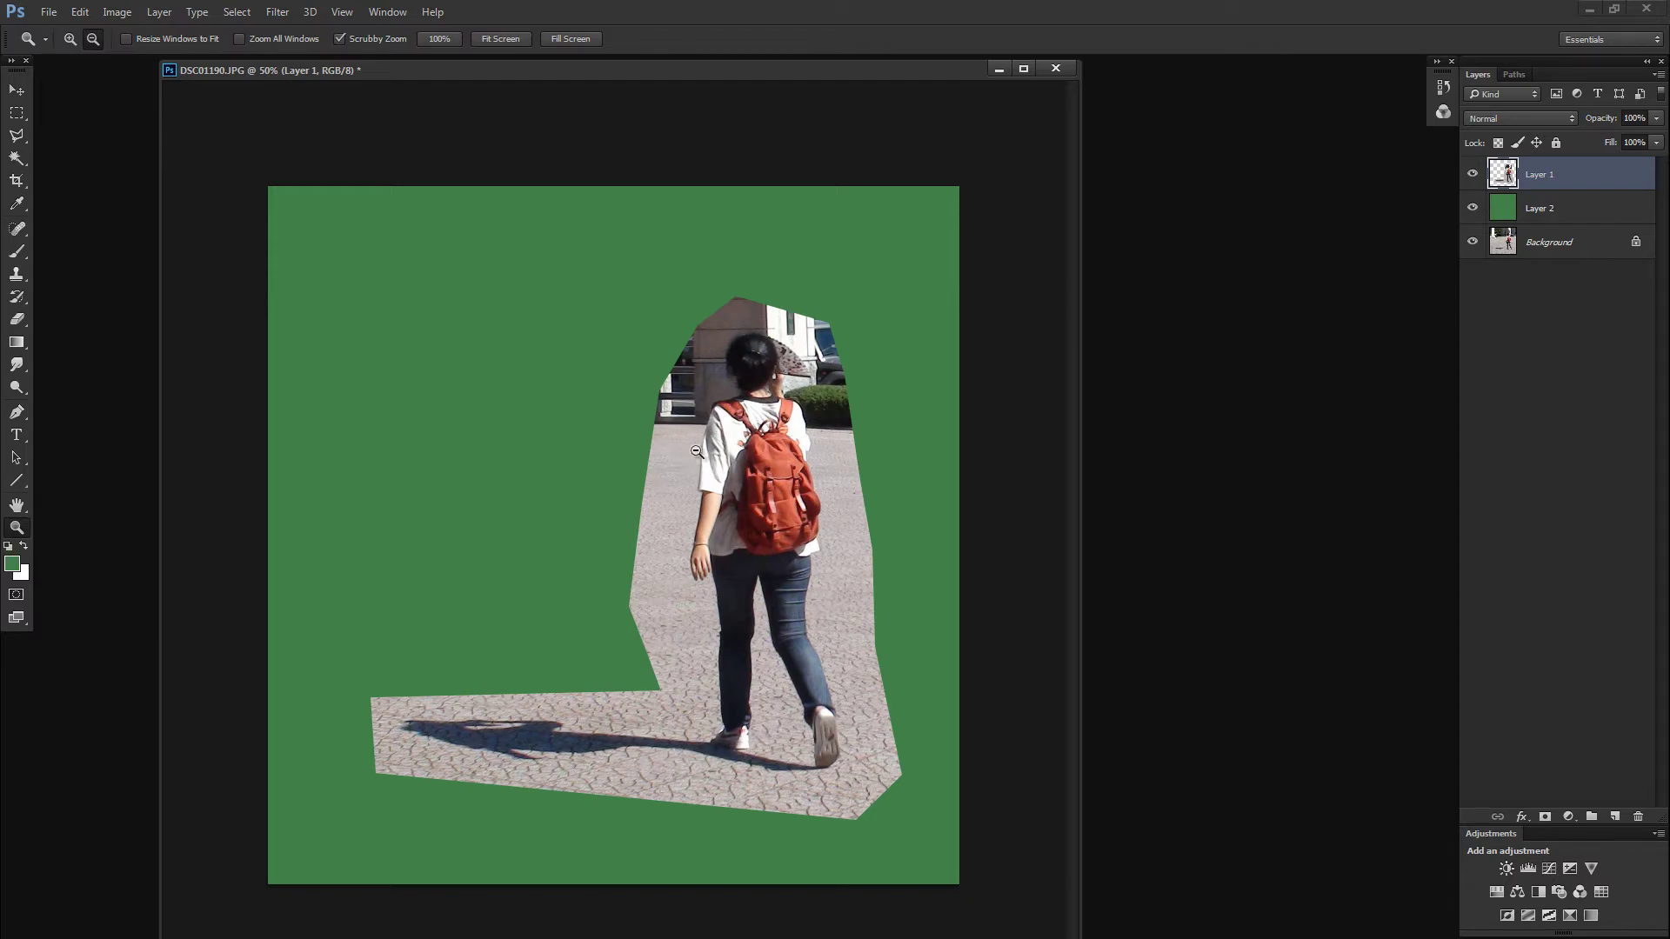
Step: Scrubby-zoom in and out, ending at 360% on the woman's shoulder with the Polygonal Lasso active
mouse_move(699, 452)
mouse_down()
mouse_move(835, 415)
mouse_move(720, 445)
mouse_up()
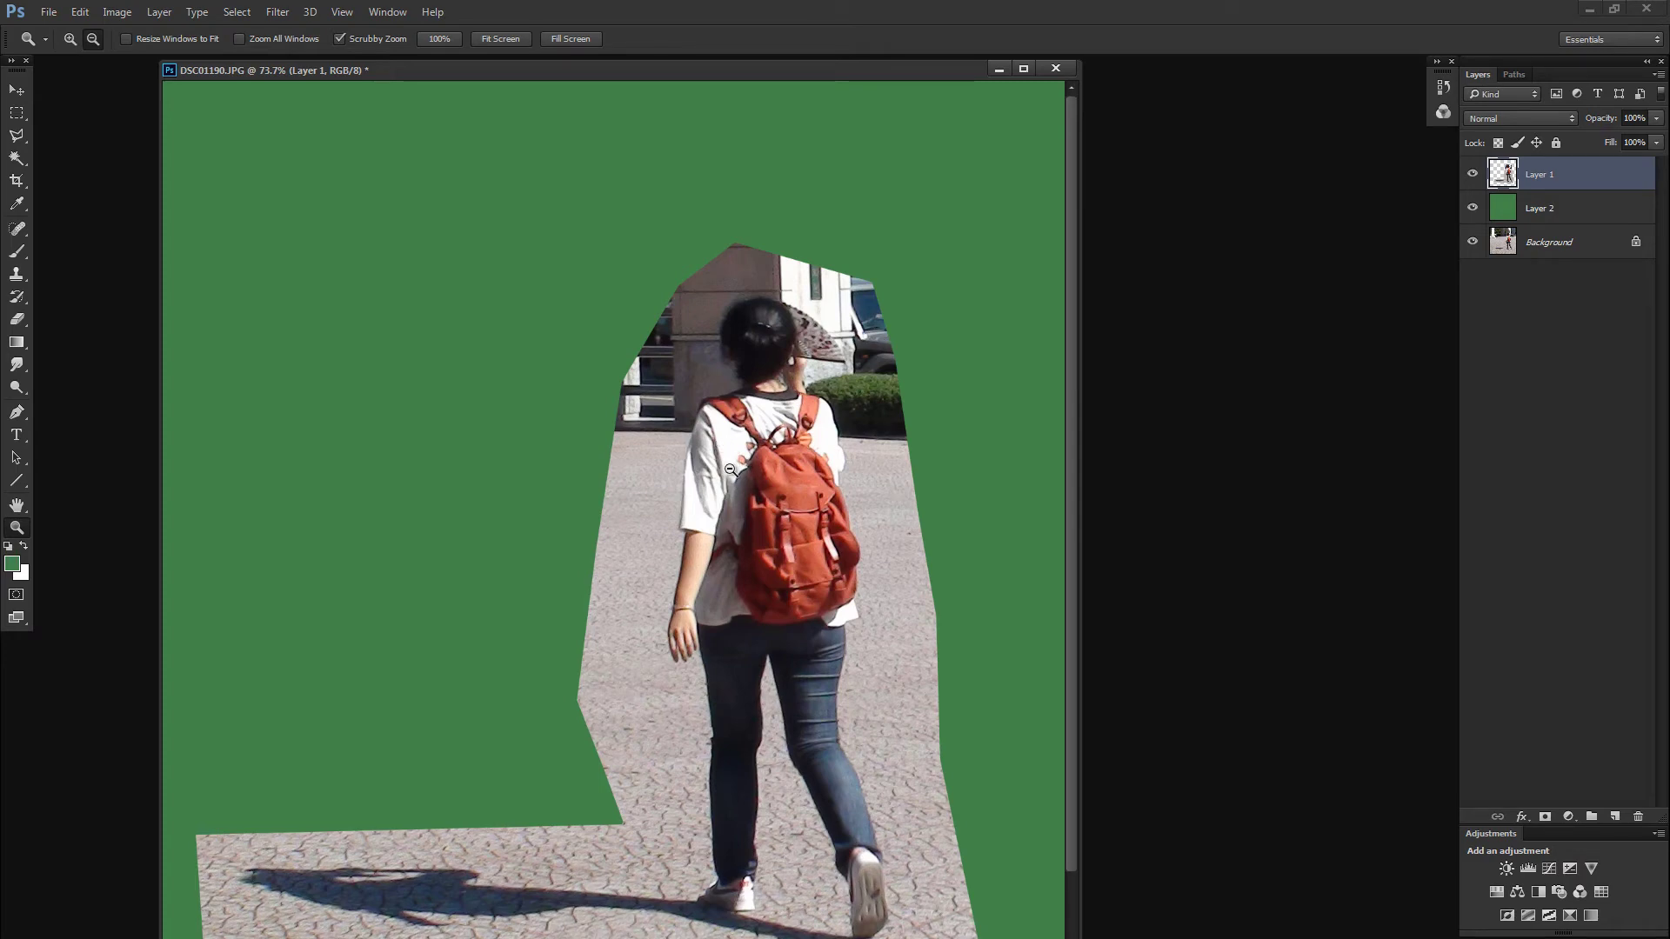
mouse_move(730, 470)
mouse_down()
mouse_move(666, 452)
mouse_move(638, 509)
mouse_move(784, 506)
mouse_up()
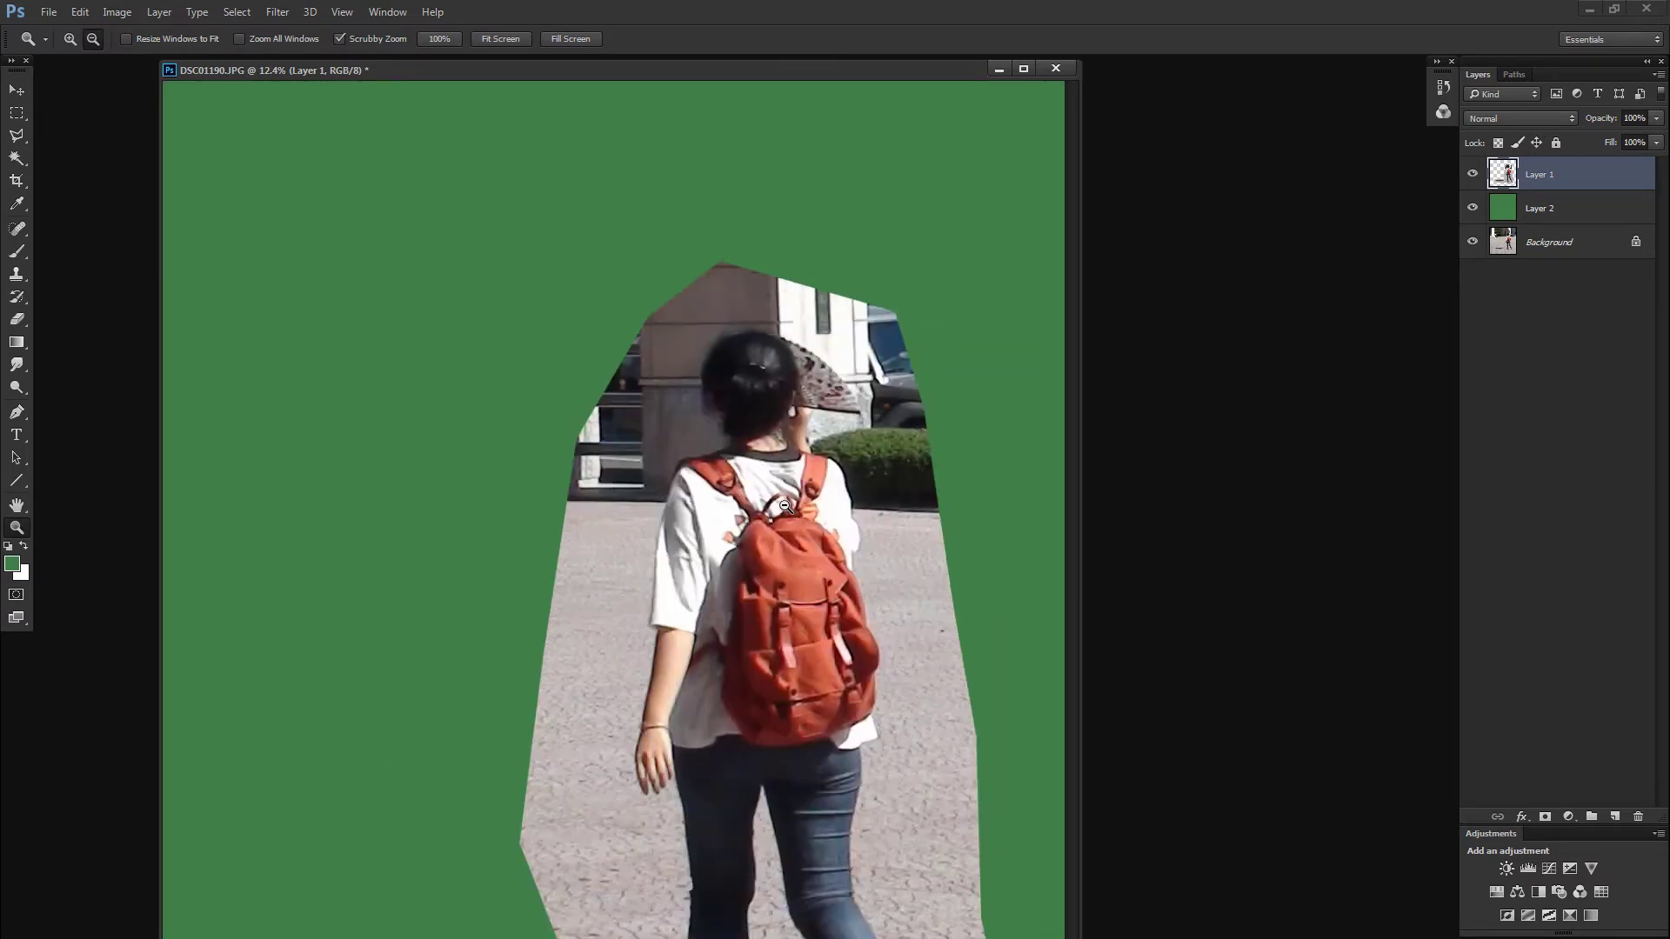
mouse_move(784, 505)
mouse_down()
mouse_move(598, 509)
mouse_move(712, 516)
mouse_up()
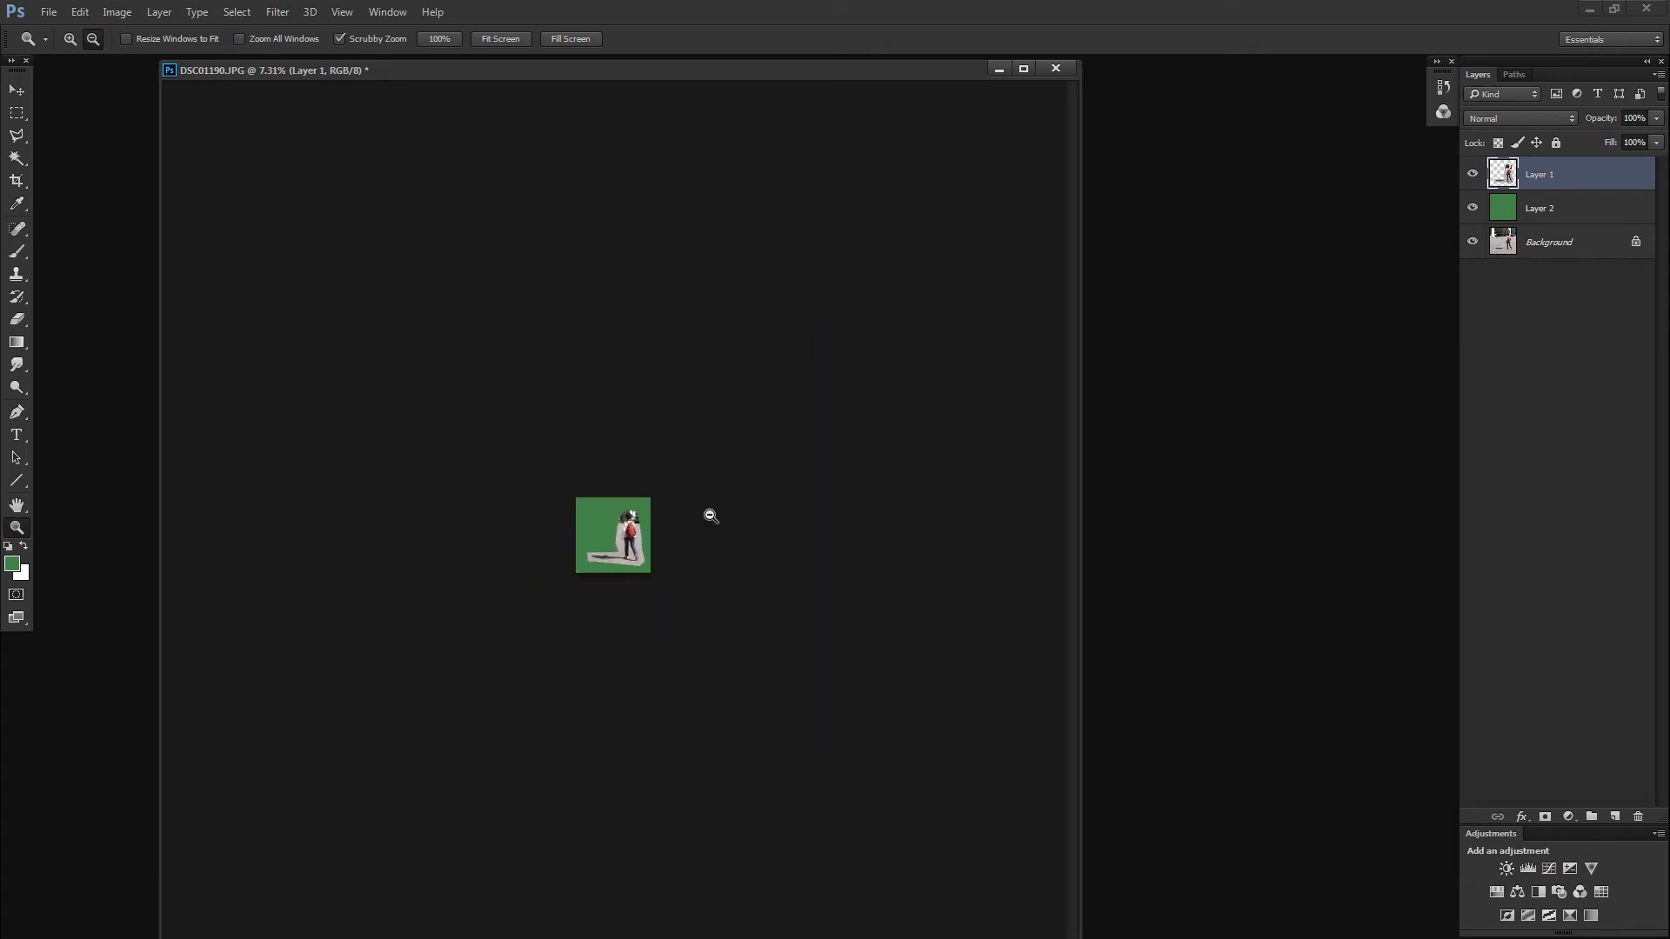
mouse_move(711, 516)
mouse_down()
mouse_move(828, 502)
mouse_move(467, 692)
mouse_up()
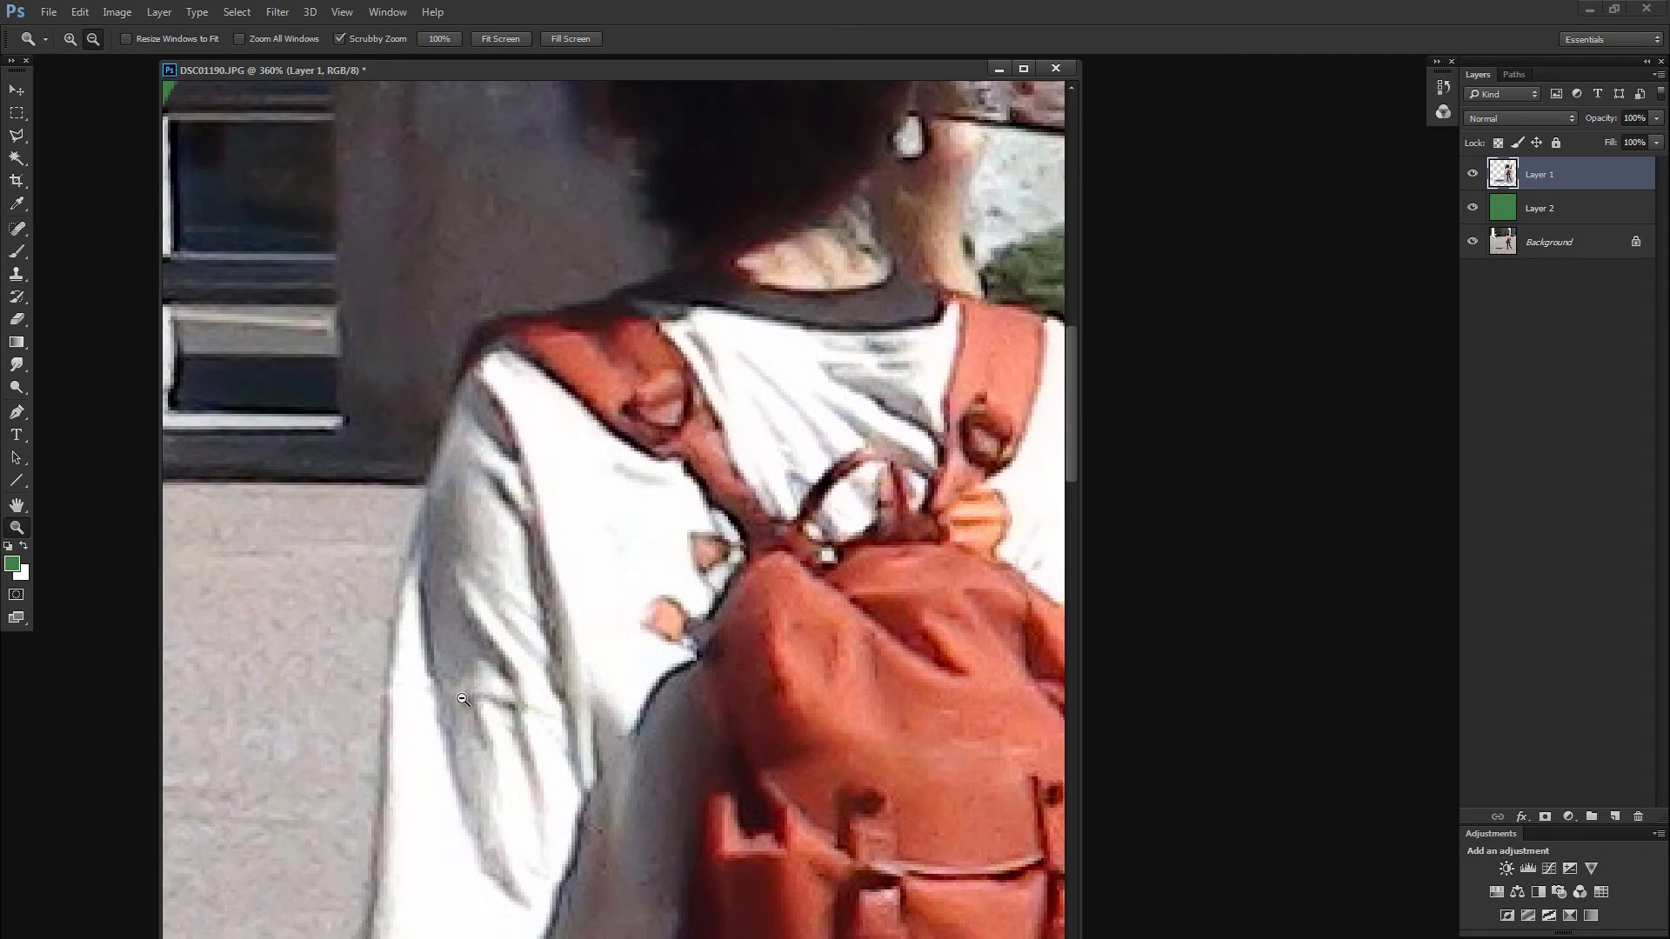
key(l)
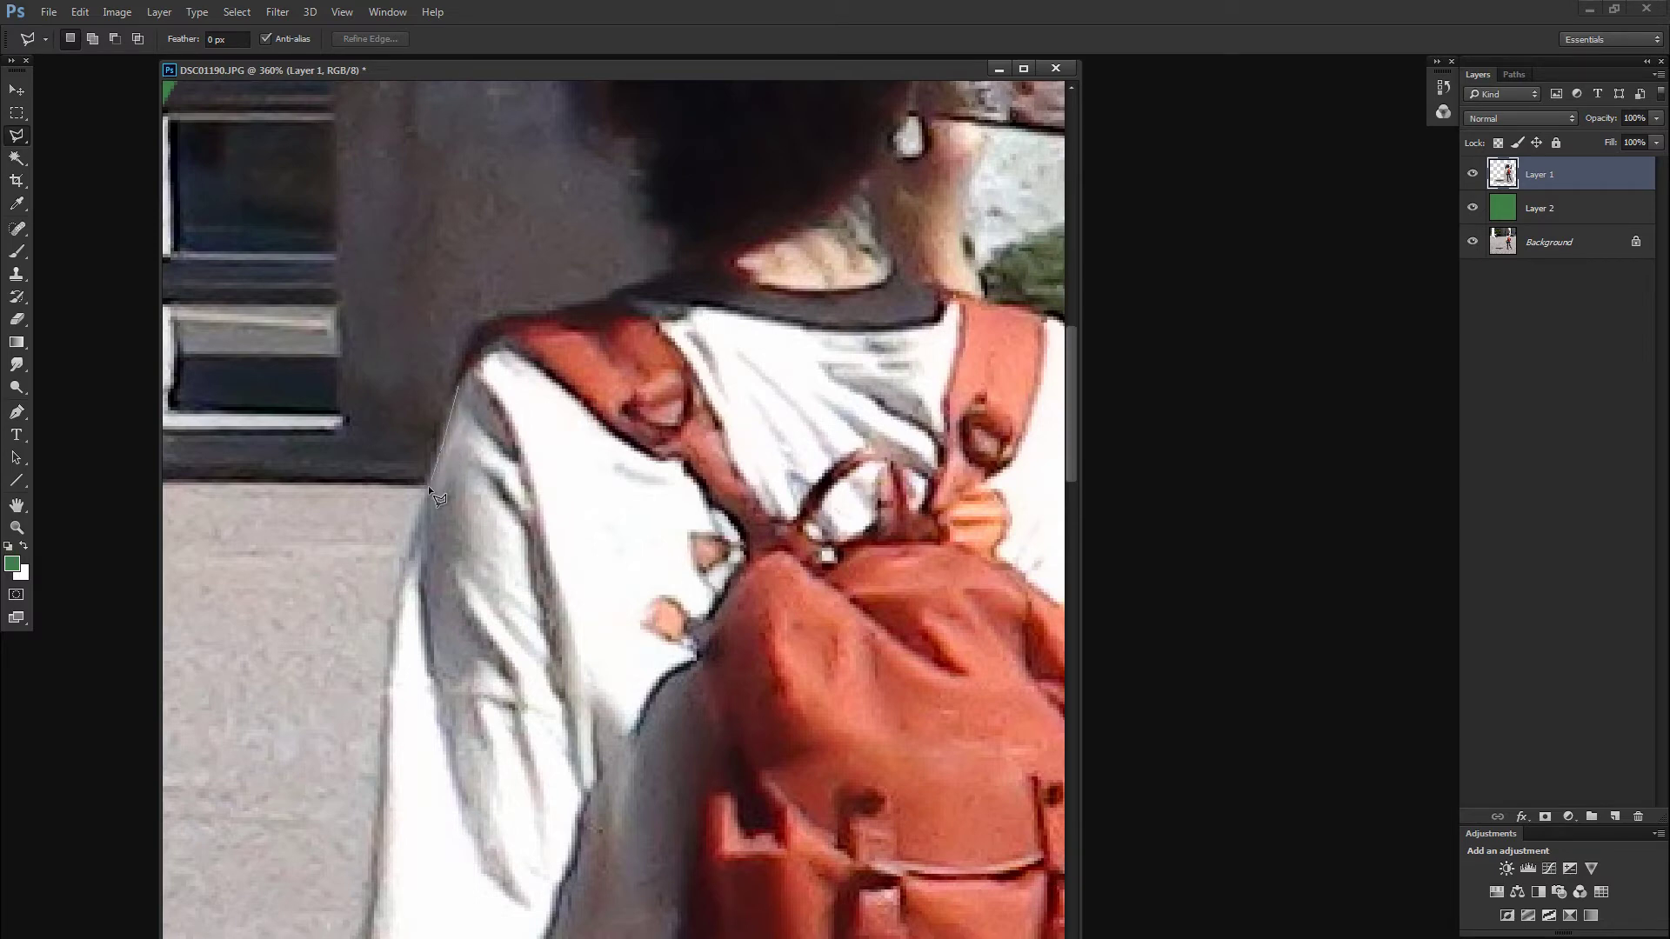
Step: Dismiss the selection warning and start outlining the strip from the image's left edge to the shoulder
double_click(407, 564)
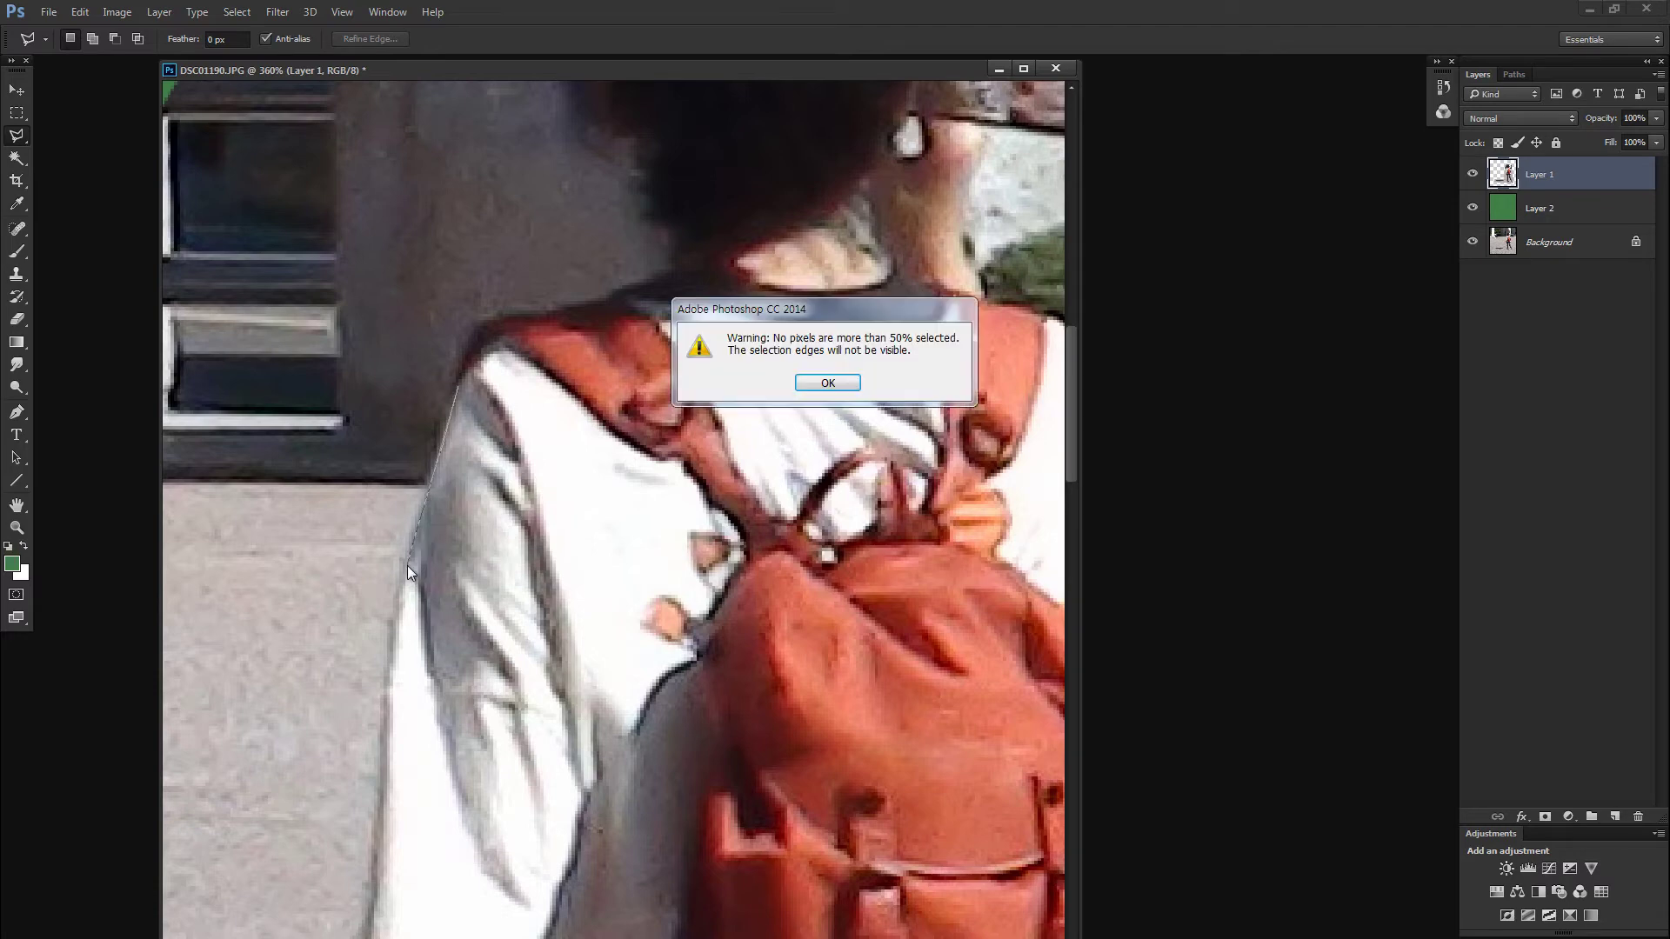
click(822, 385)
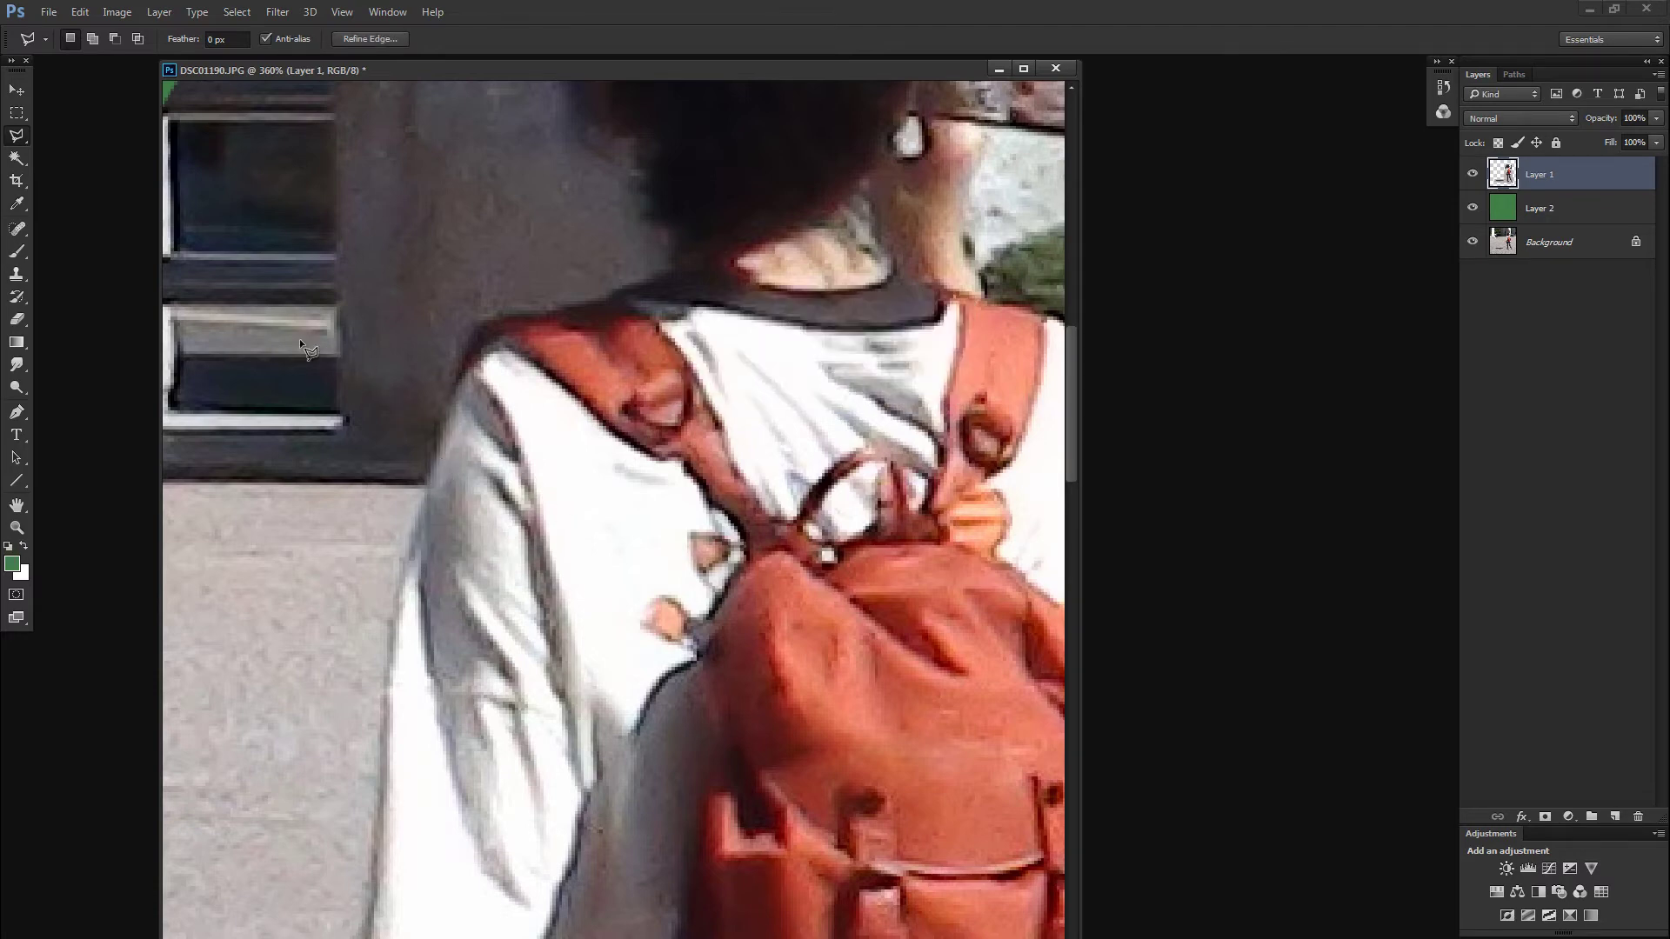
click(205, 314)
click(476, 327)
Step: Trace down the shirt edge, then undo the shifted and deleted pixels
drag(394, 637, 381, 835)
drag(367, 920, 366, 938)
drag(273, 897, 202, 320)
drag(515, 334, 589, 307)
key(ctrl+z)
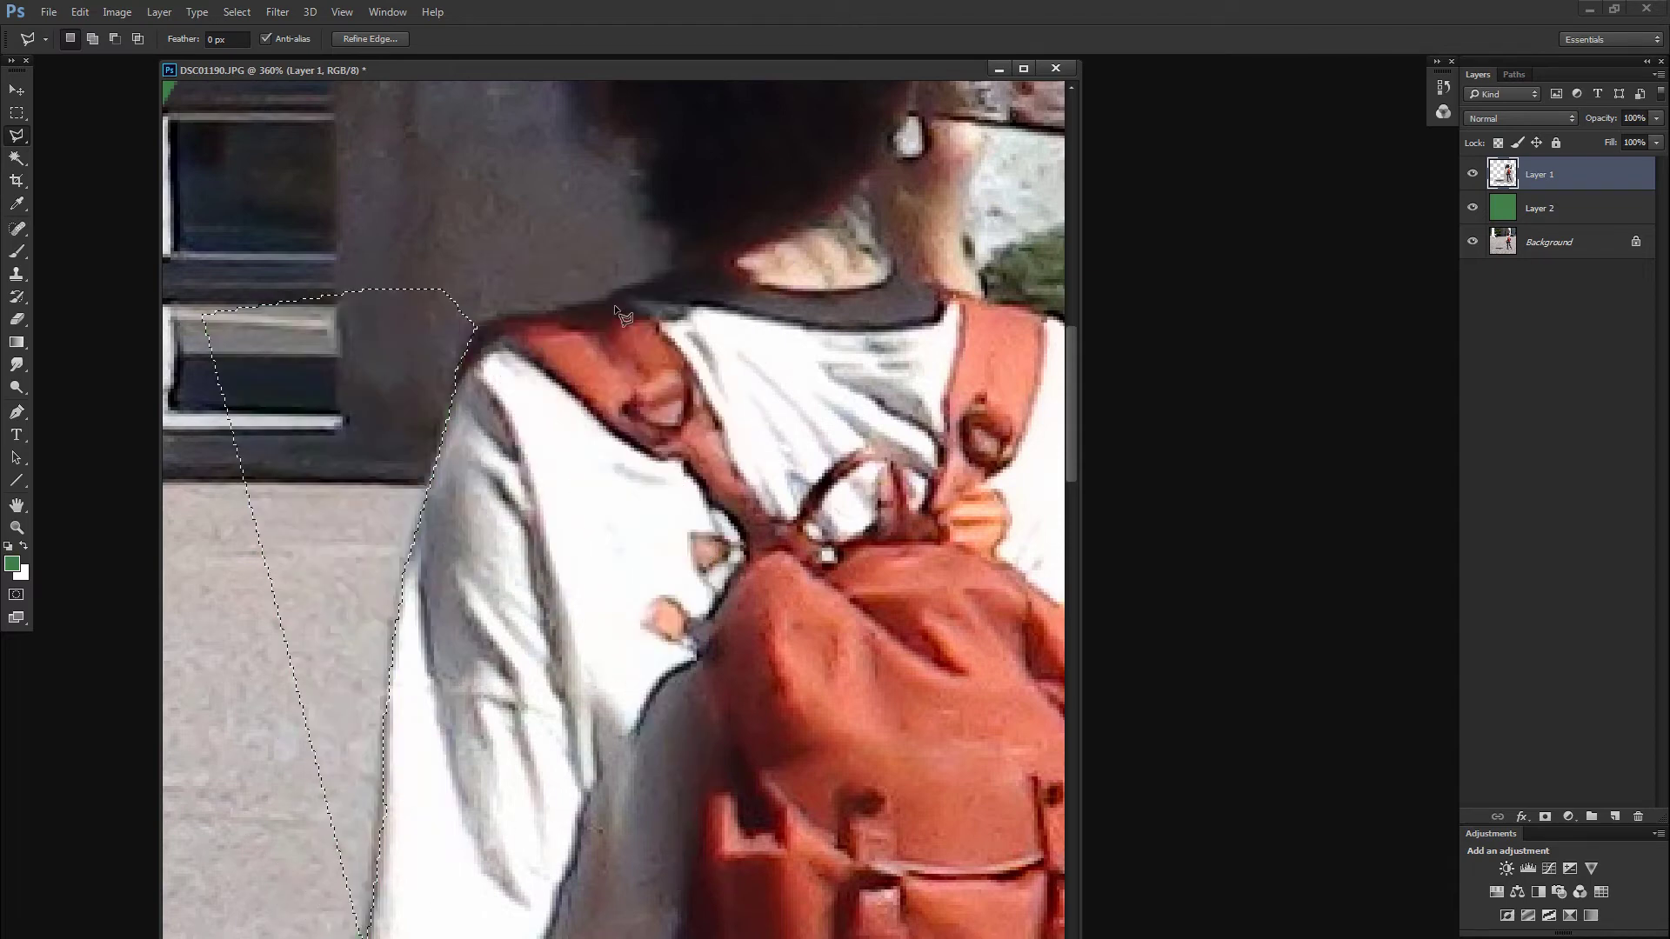
key(Delete)
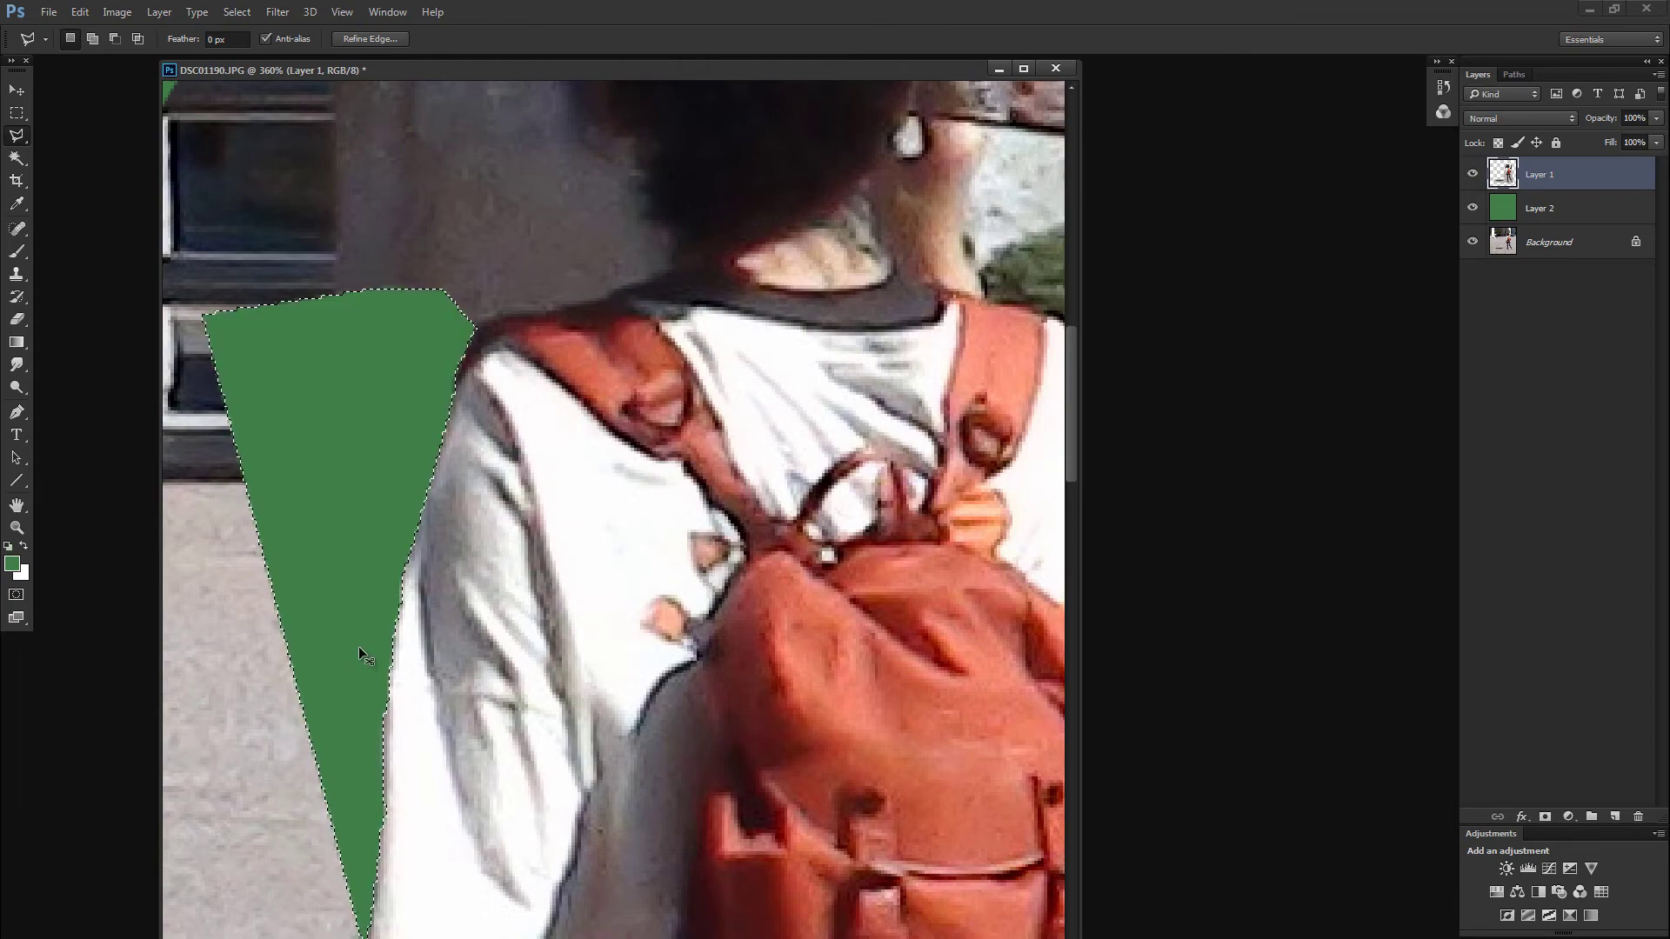
mouse_move(378, 761)
mouse_down()
mouse_move(570, 354)
mouse_move(570, 566)
mouse_up()
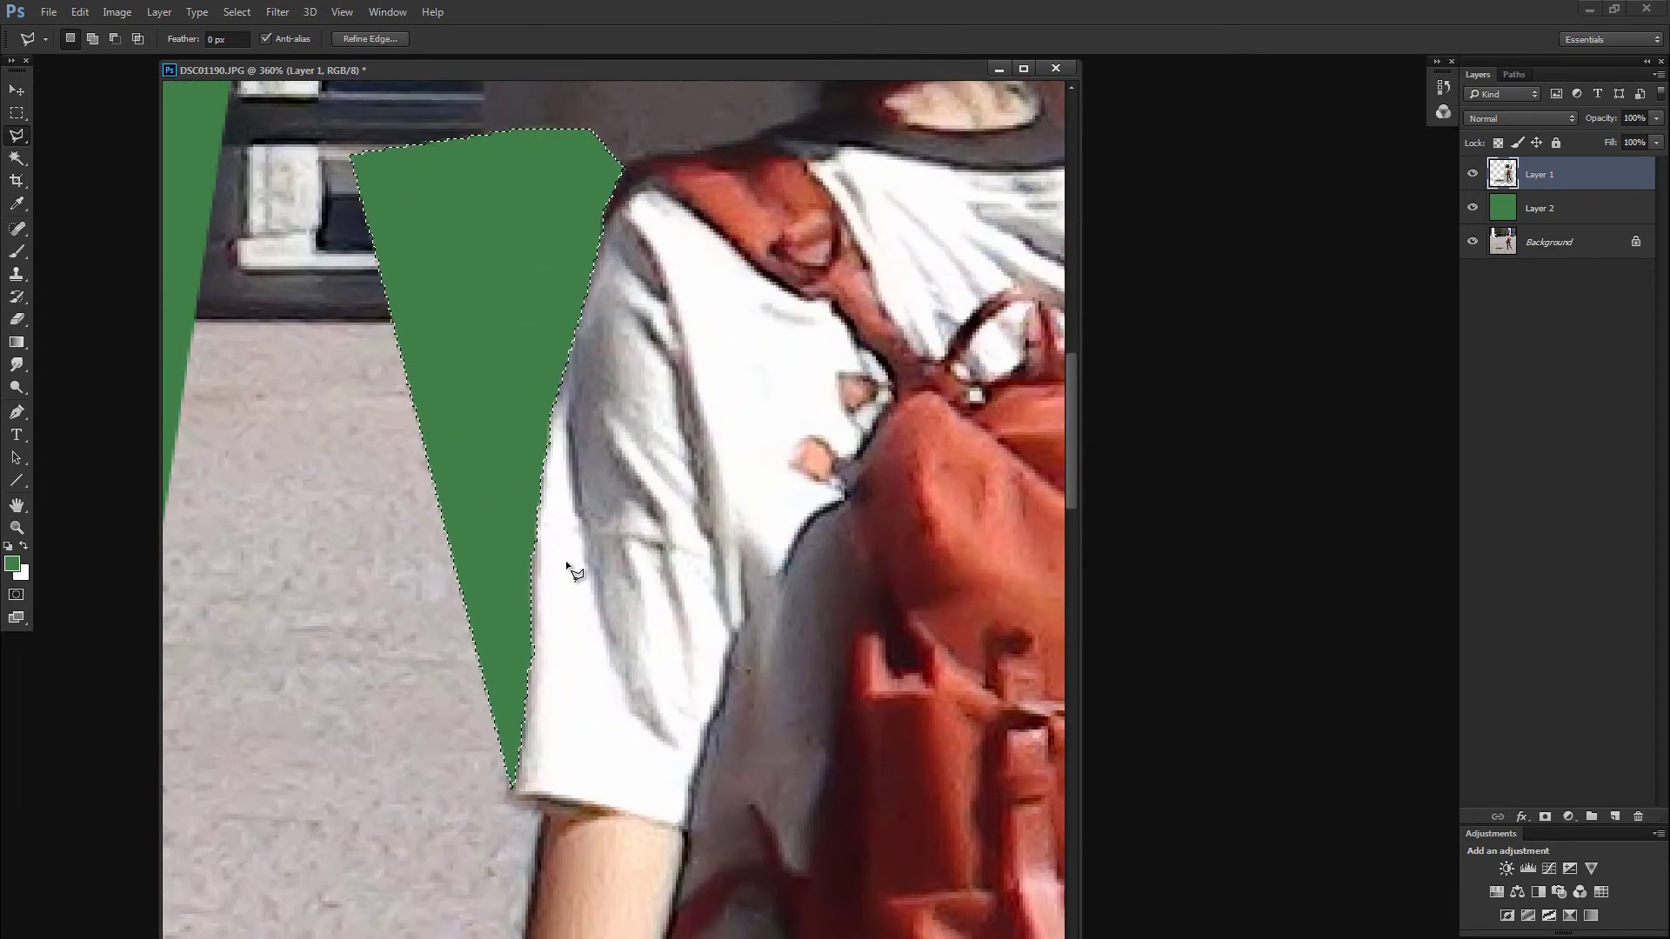
key(ctrl+z)
Step: Start a new Polygonal Lasso outline from beside the shoulder down to the sleeve corner
click(356, 199)
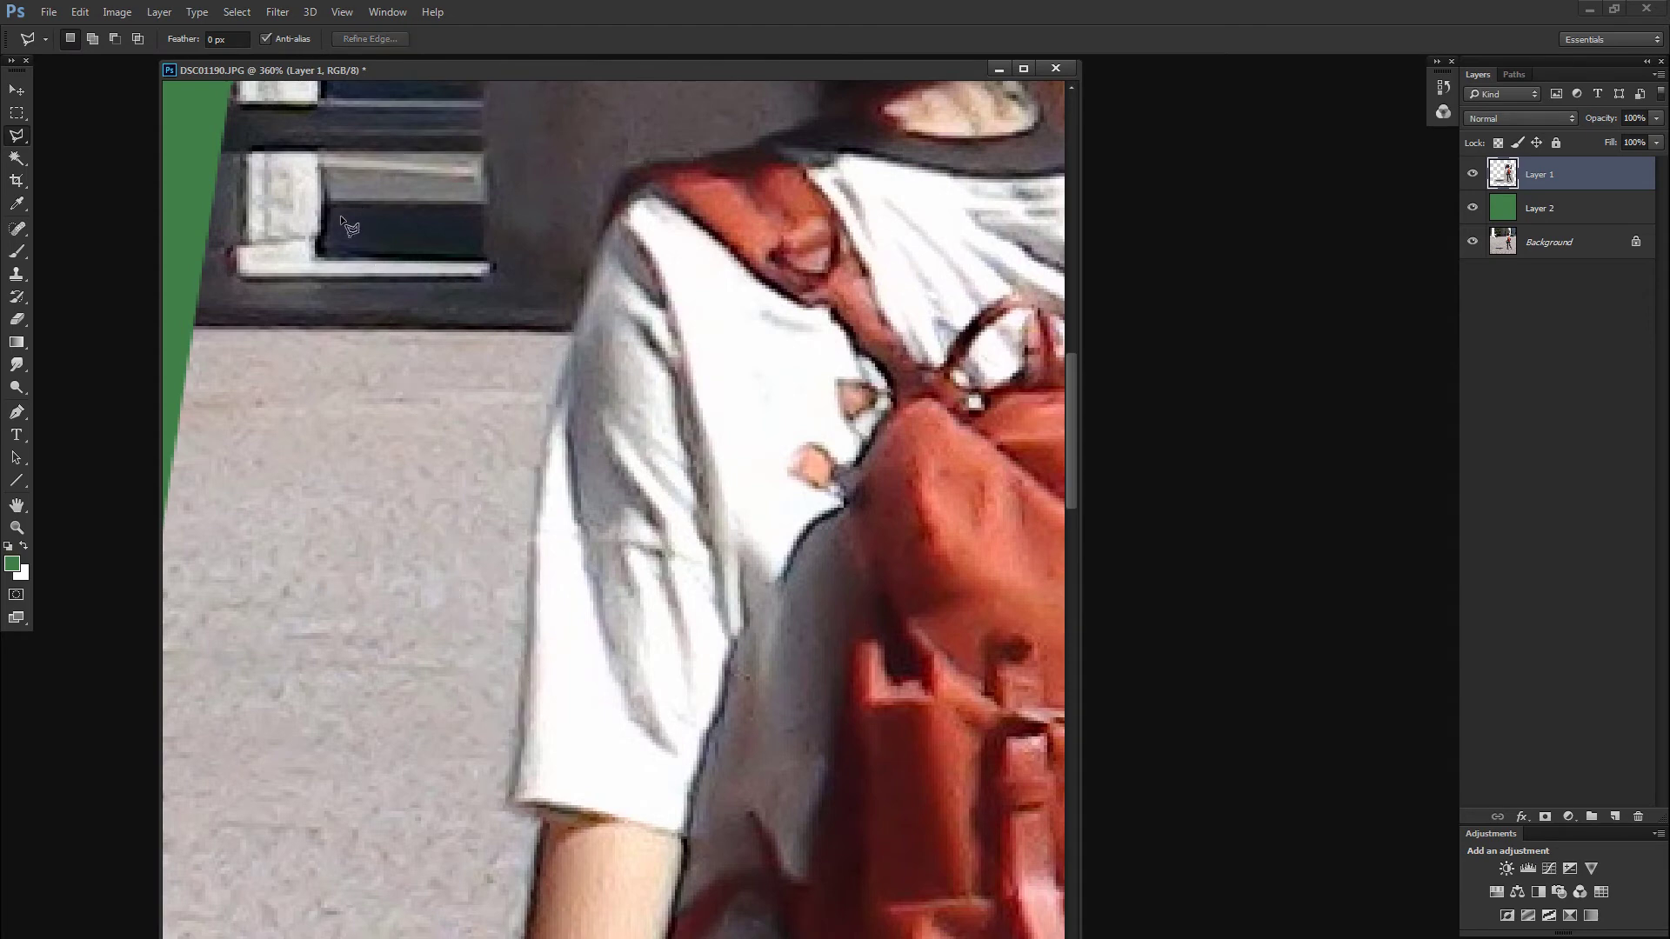
click(624, 174)
click(547, 816)
key(space)
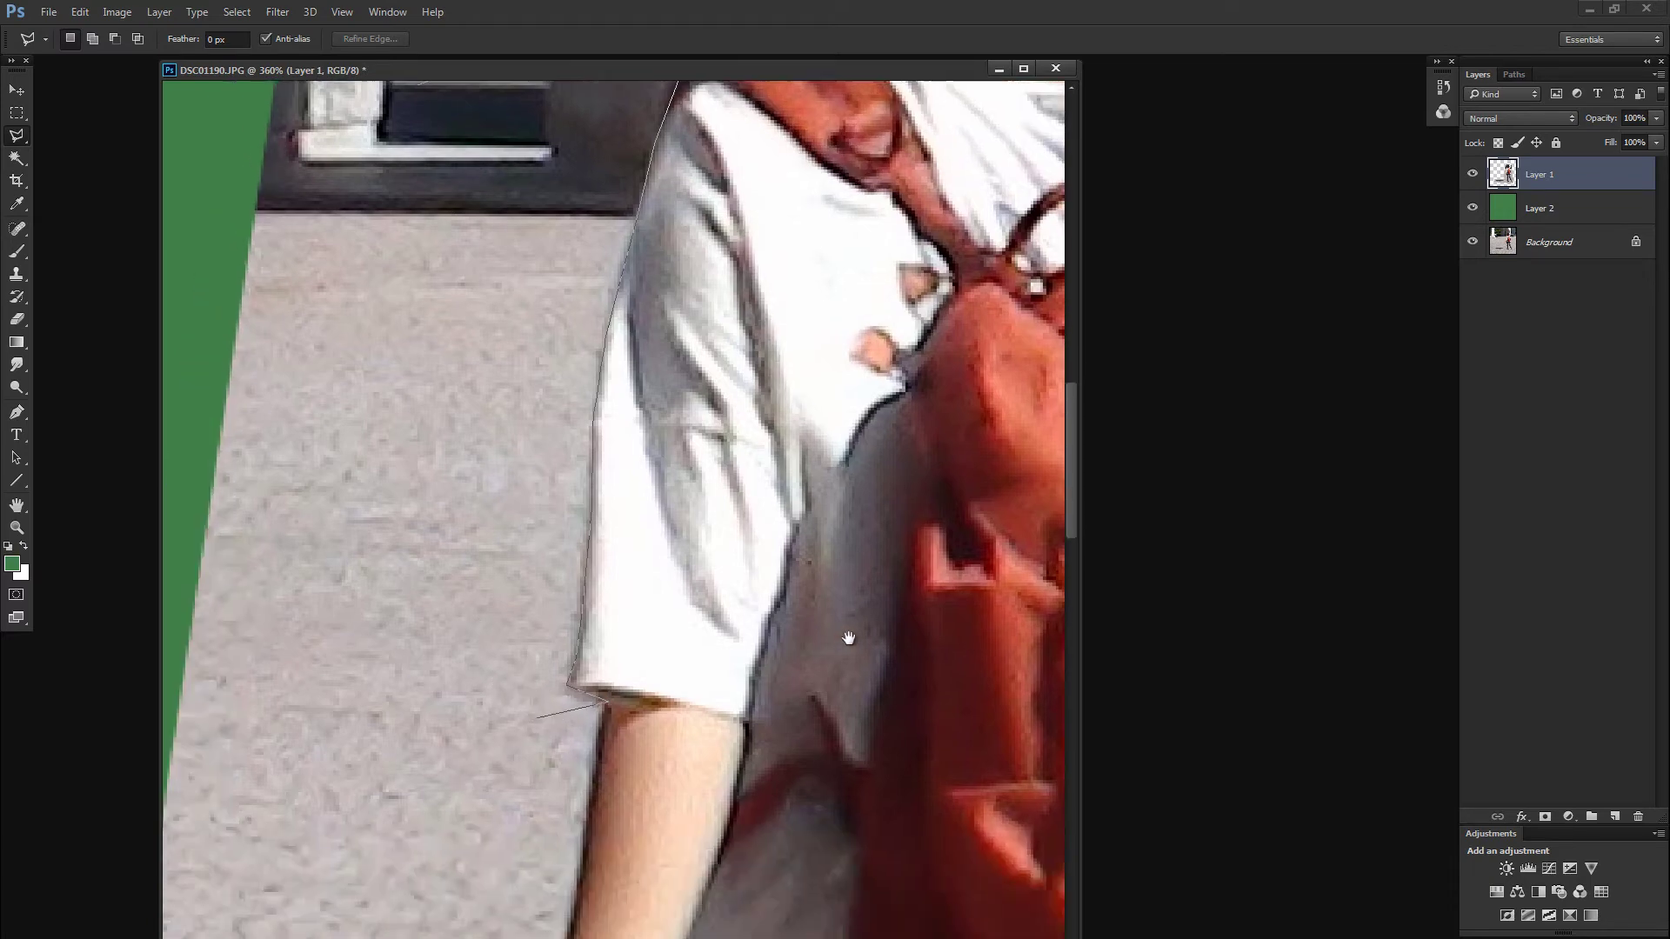
Step: Extend the lasso along the hand's edge to the fingertip and out into the green area
mouse_move(473, 829)
mouse_down()
mouse_move(354, 689)
mouse_move(731, 679)
mouse_move(485, 421)
mouse_move(566, 660)
mouse_move(618, 740)
mouse_move(678, 680)
mouse_move(679, 563)
mouse_up()
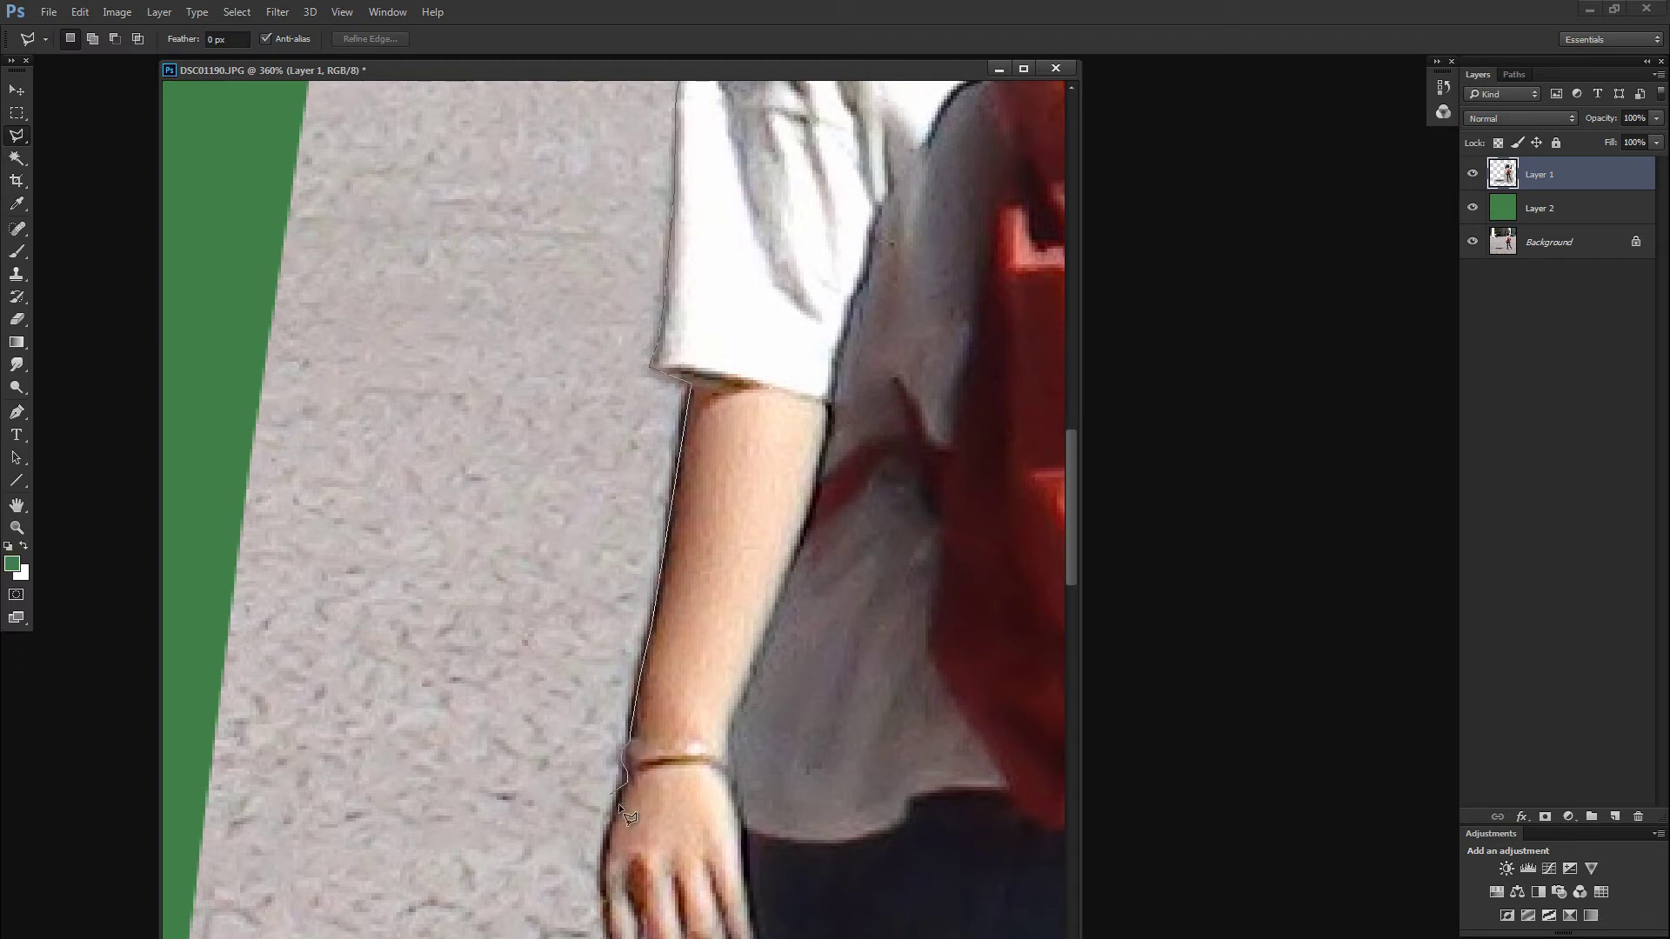
drag(599, 866, 576, 537)
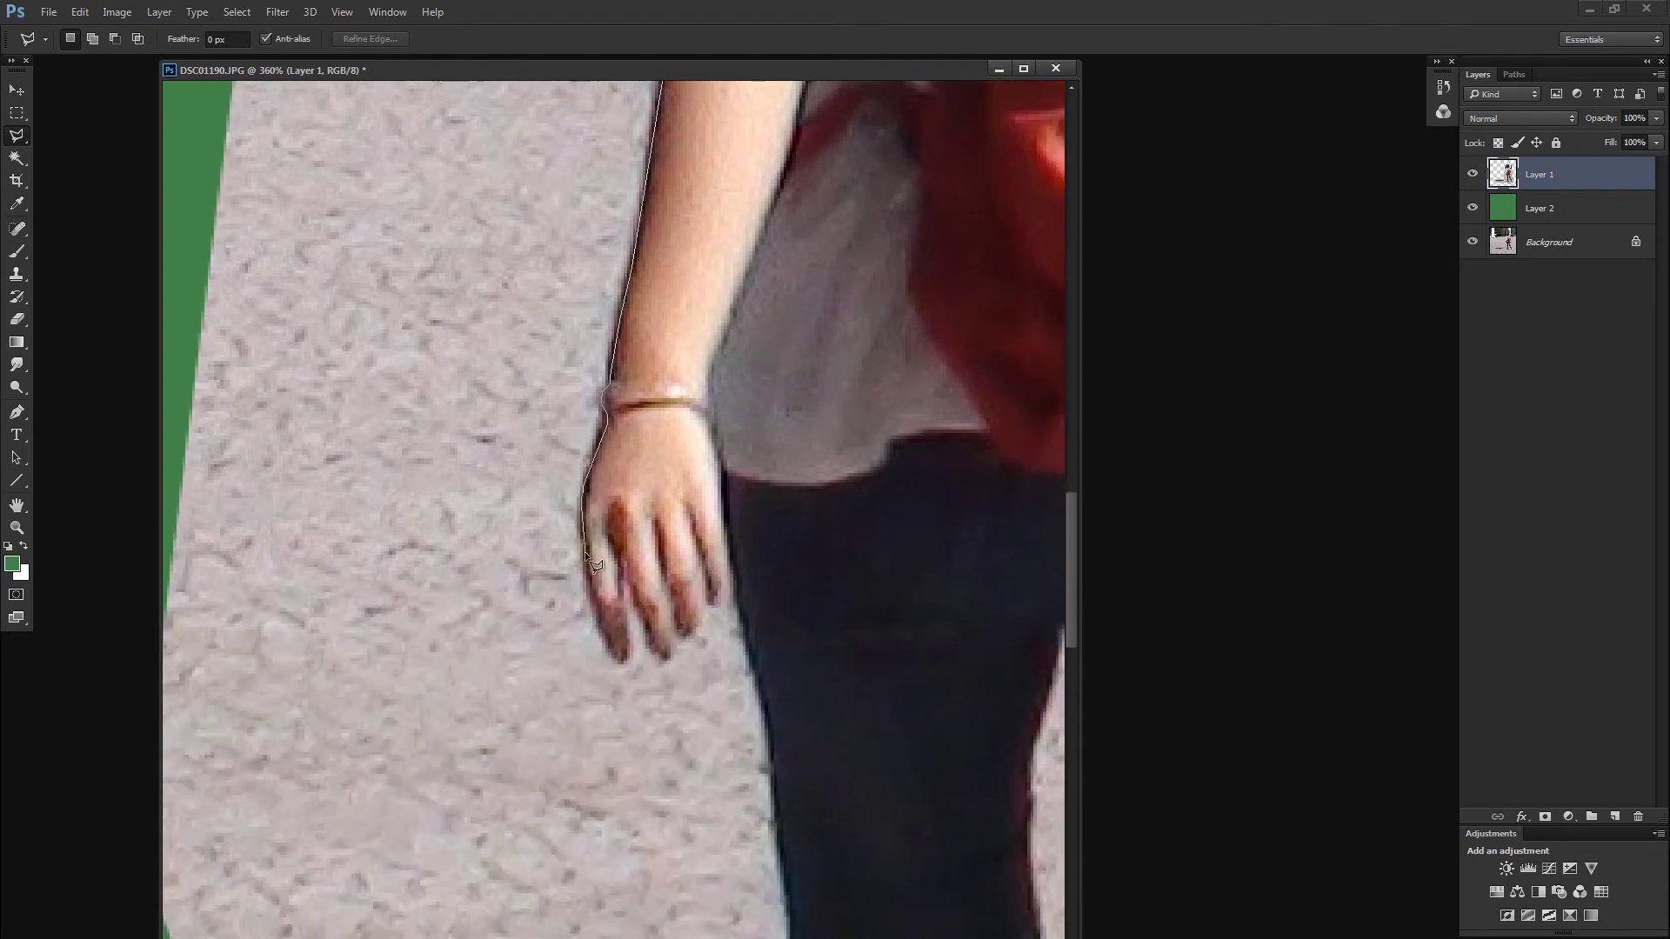
click(585, 570)
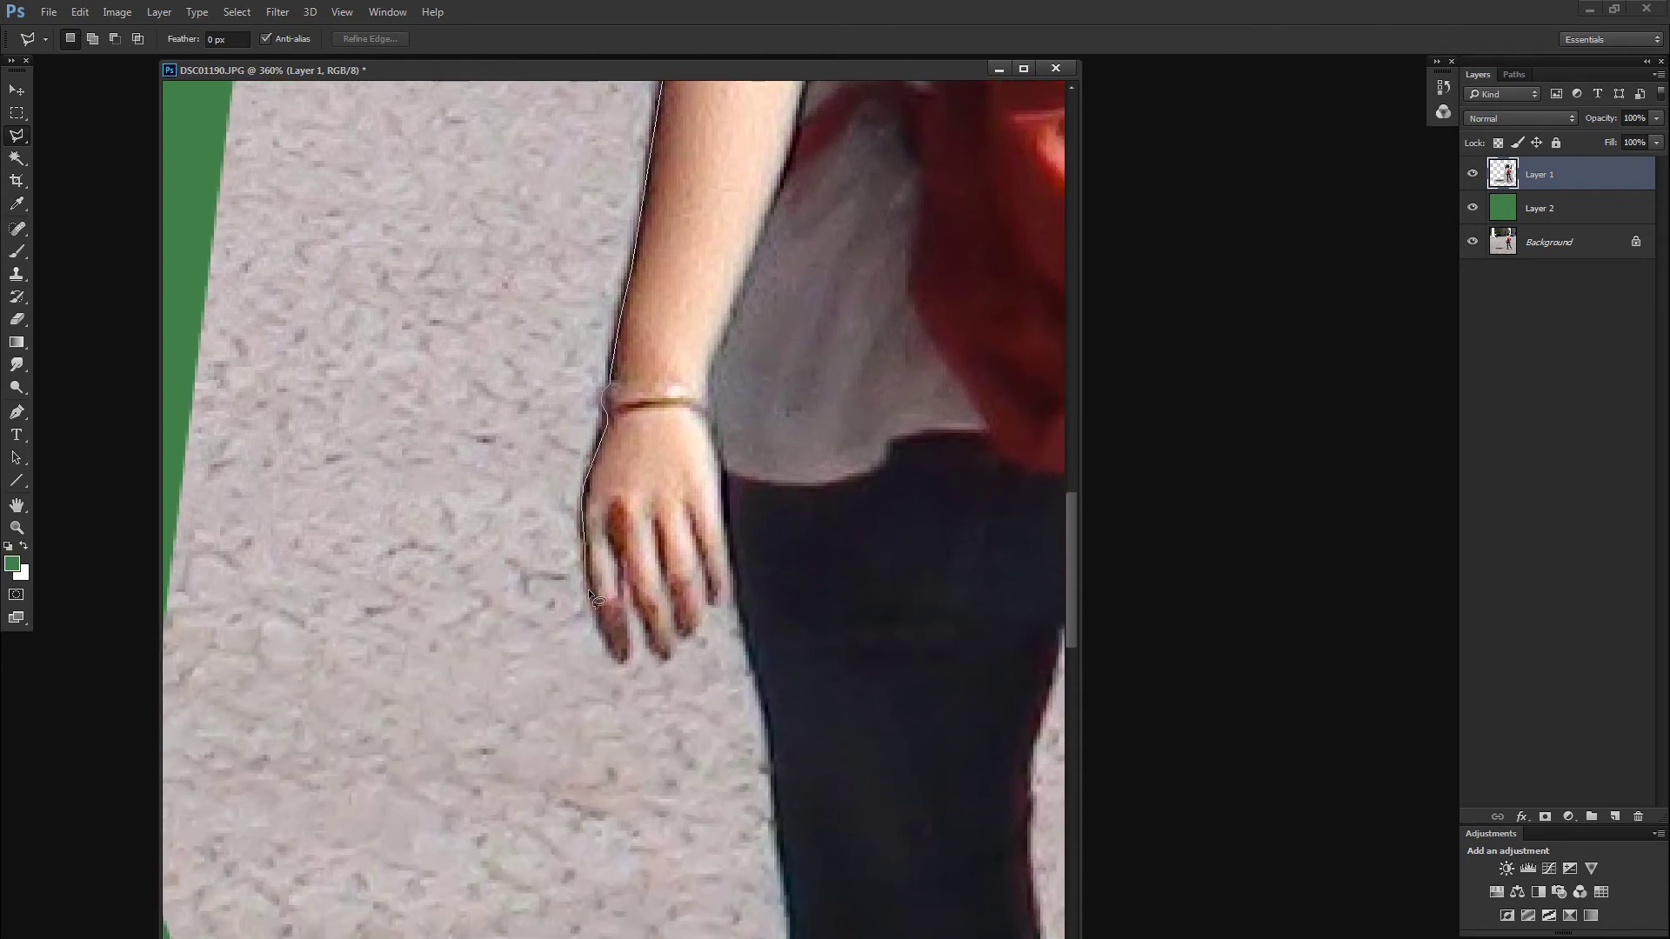
click(605, 657)
drag(394, 629, 694, 647)
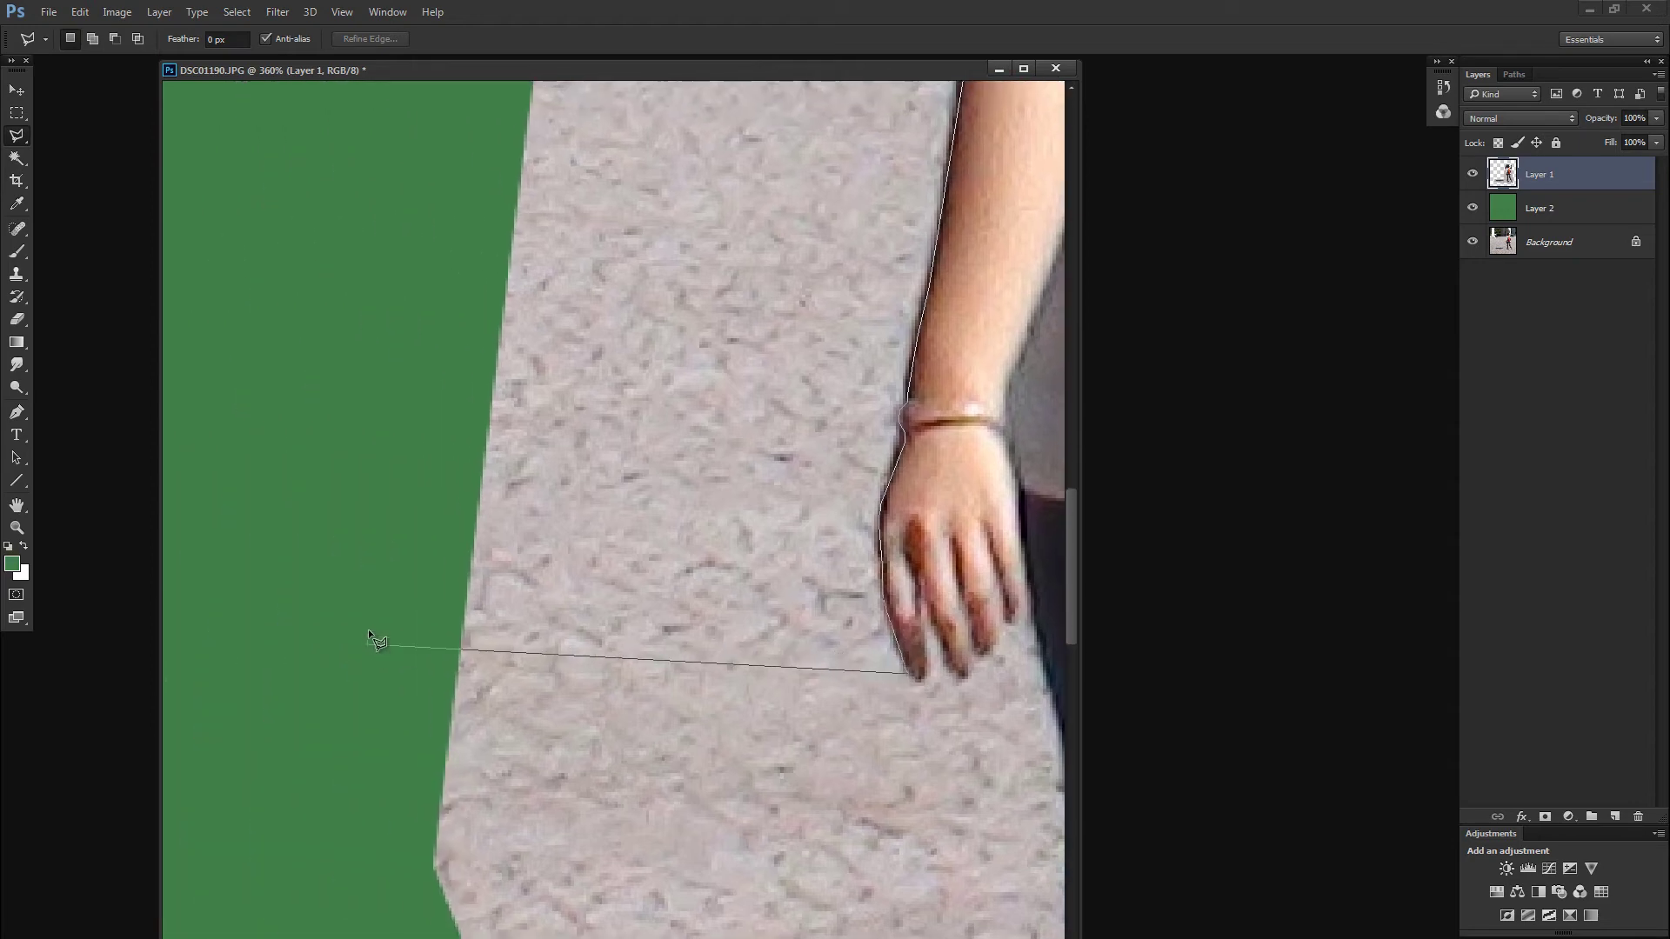
click(370, 641)
drag(403, 280, 384, 776)
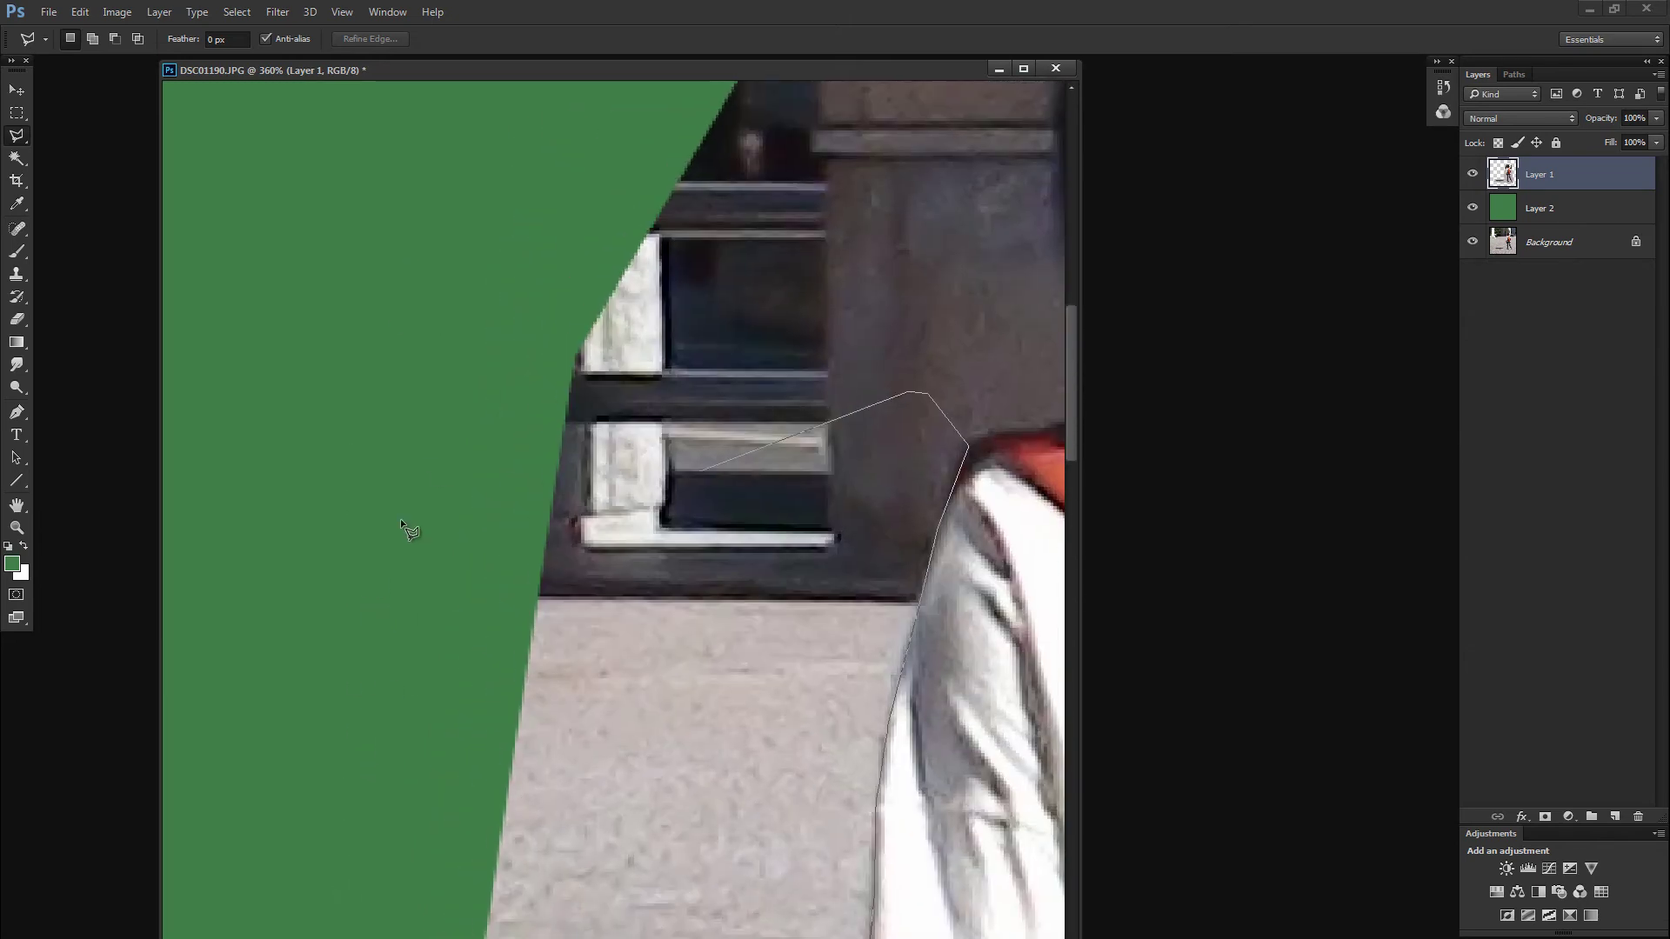
Step: Close the outline beside the window, then try a green fill and undo it
click(453, 435)
click(705, 396)
click(700, 470)
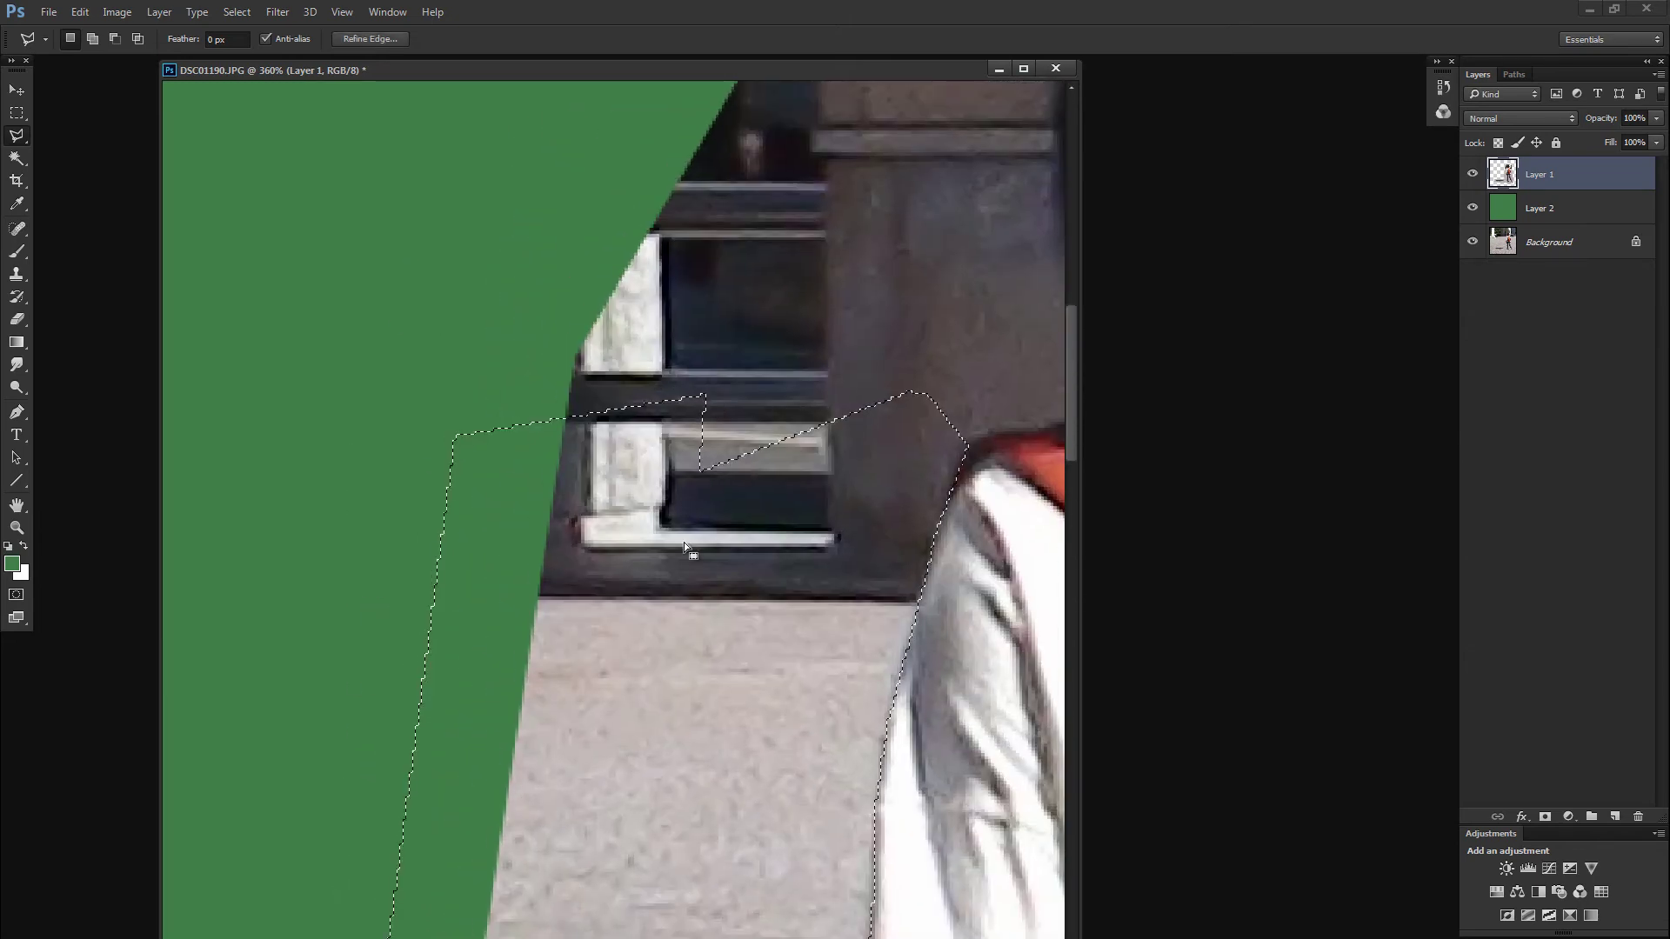
drag(772, 664, 701, 473)
key(alt+BackSpace)
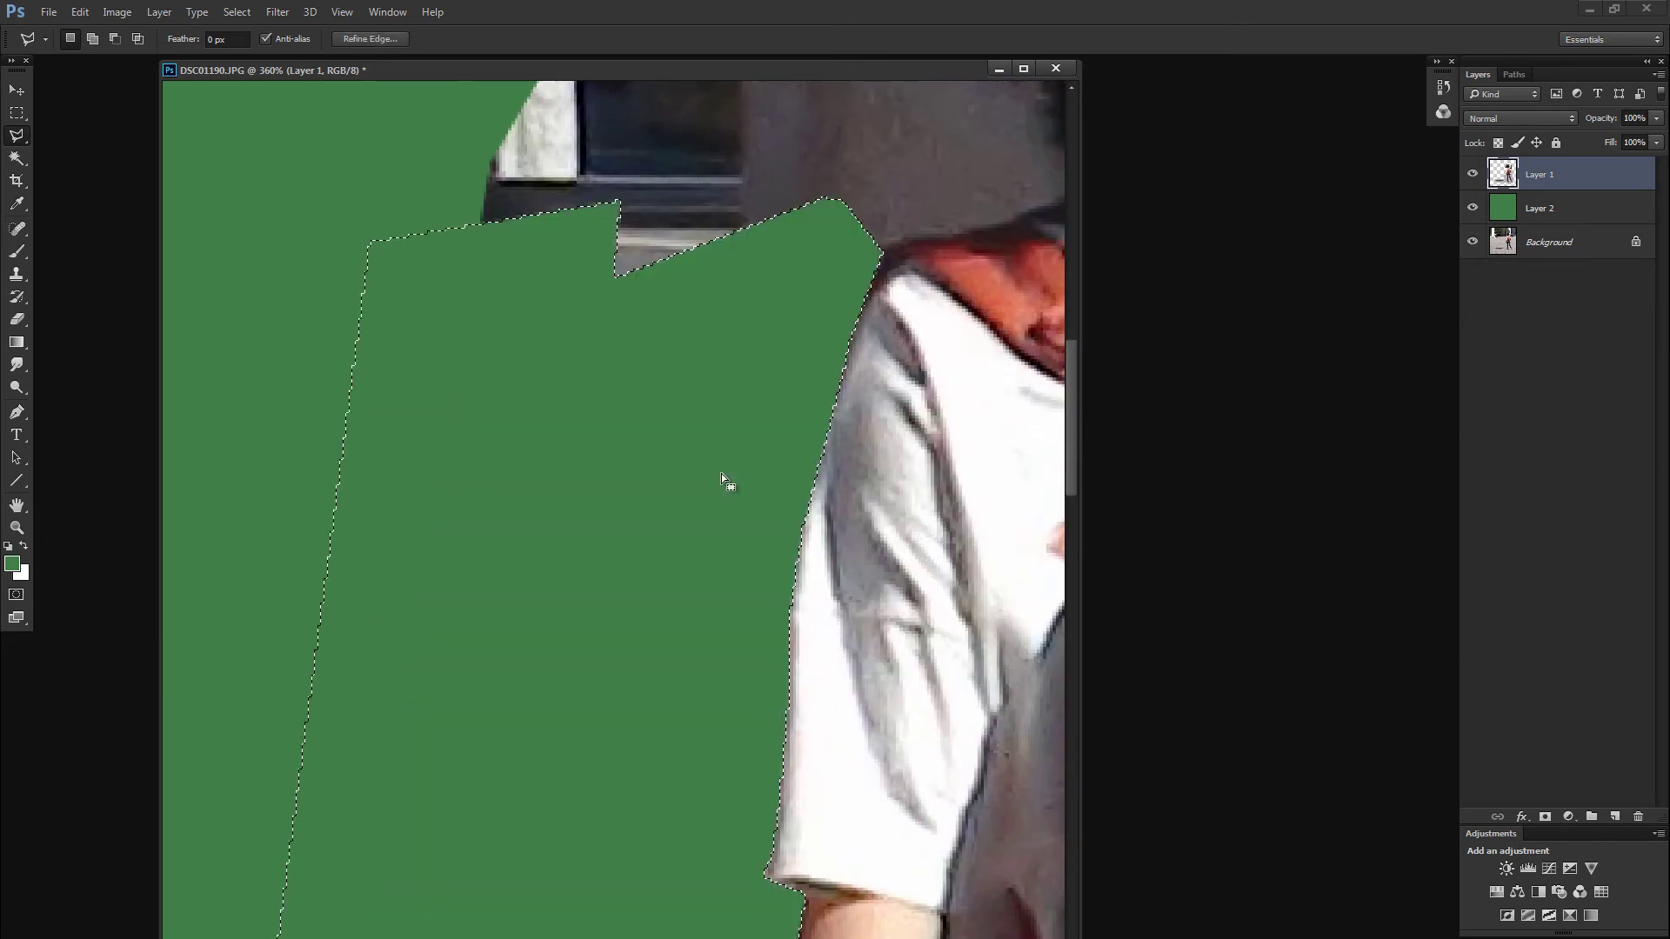
key(ctrl+z)
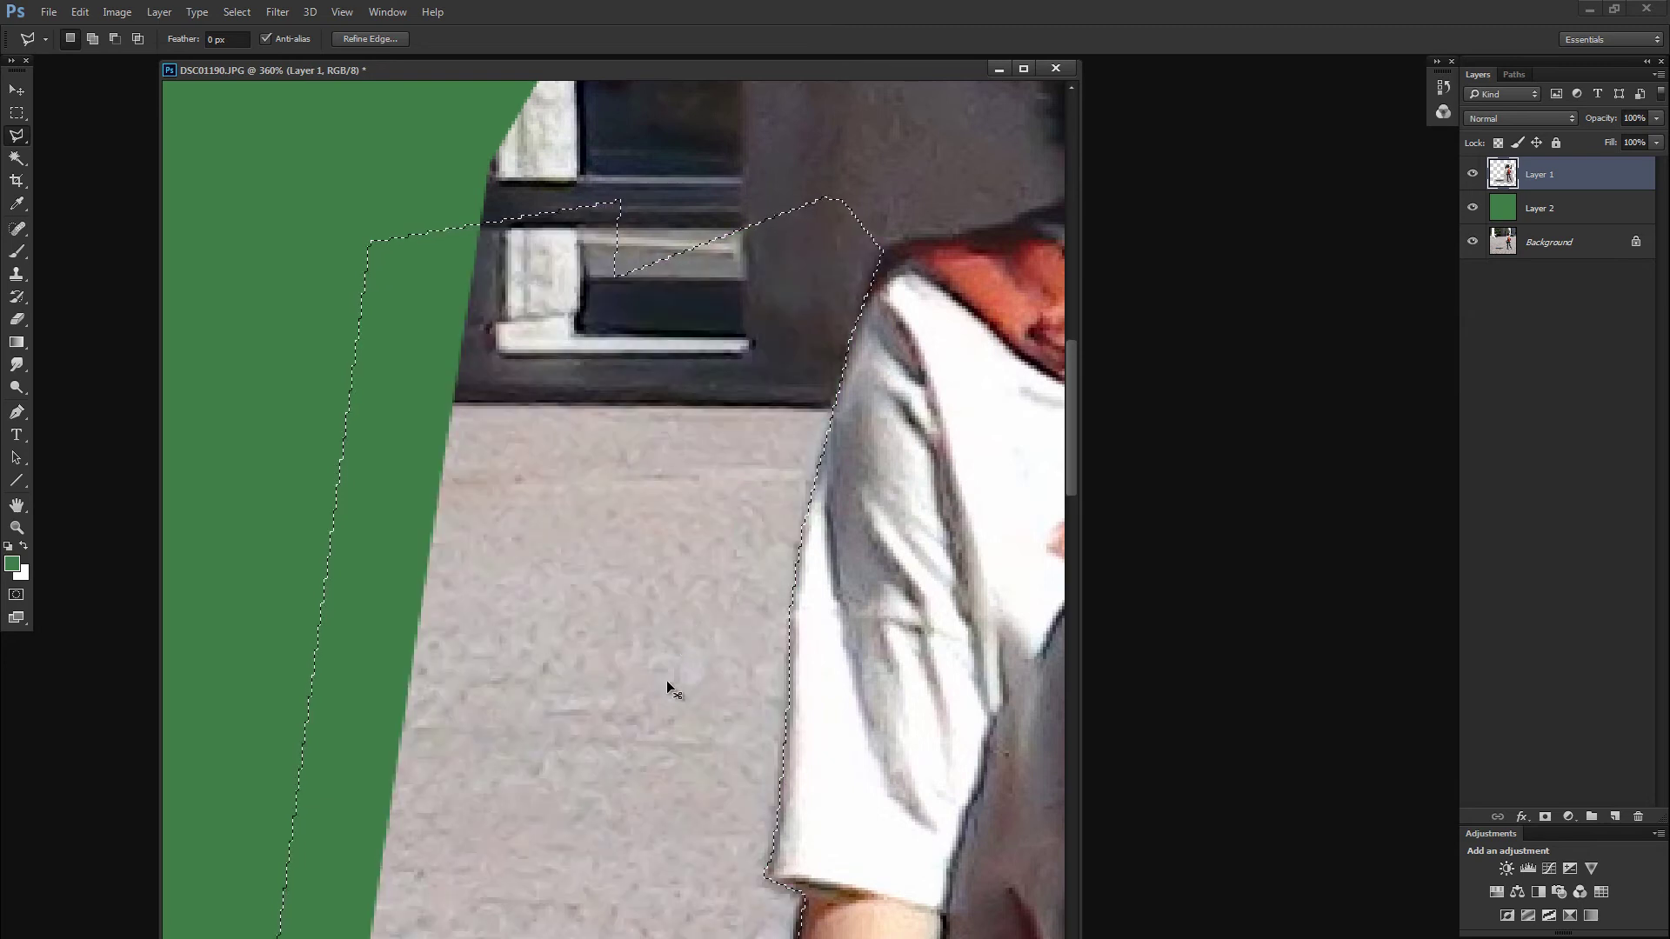
Step: Shift the outlined pavement strip left and zoom out to see the whole photo
drag(701, 661, 568, 597)
drag(562, 576, 562, 574)
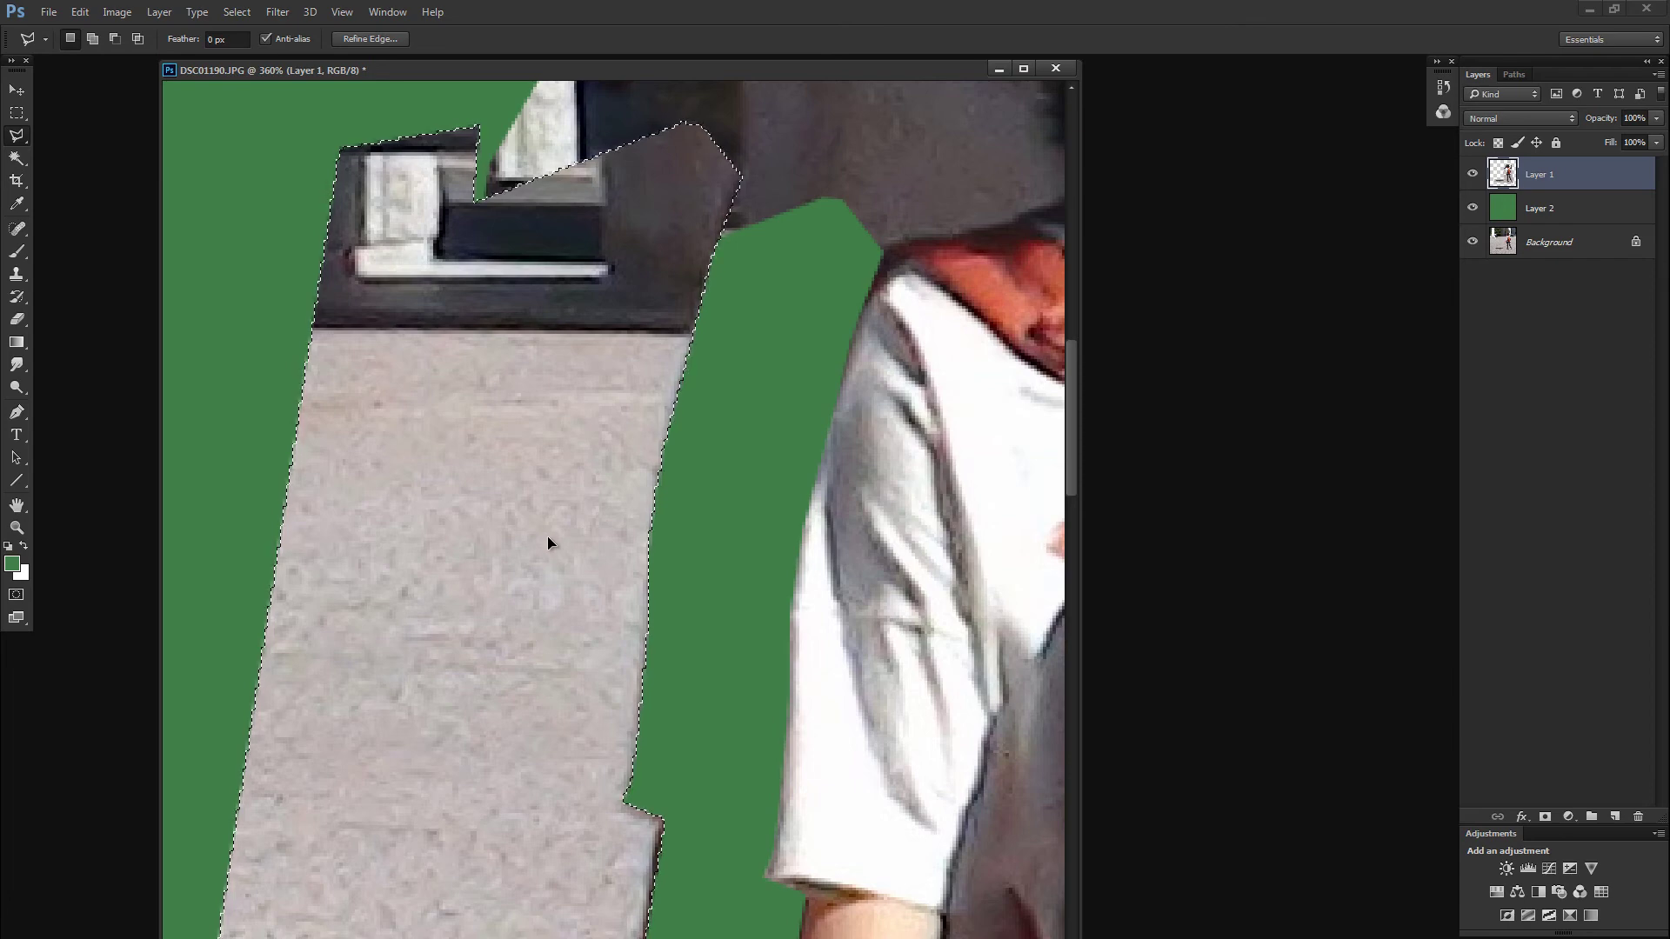
key(ctrl+minus)
key(ctrl+minus)
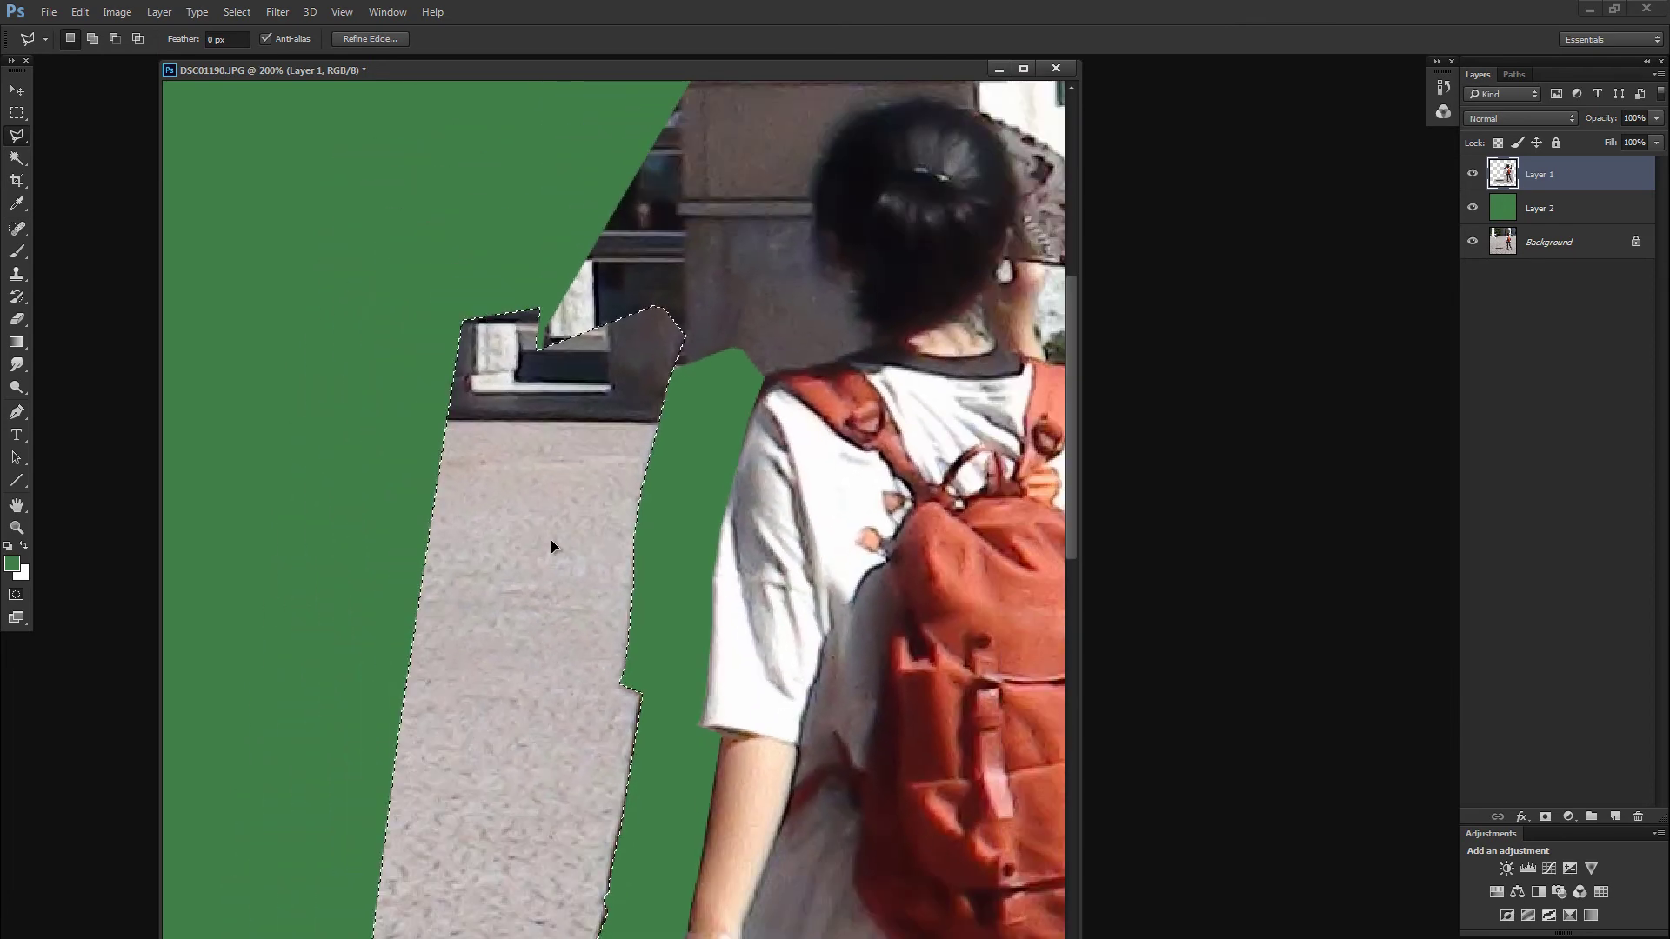
key(ctrl+minus)
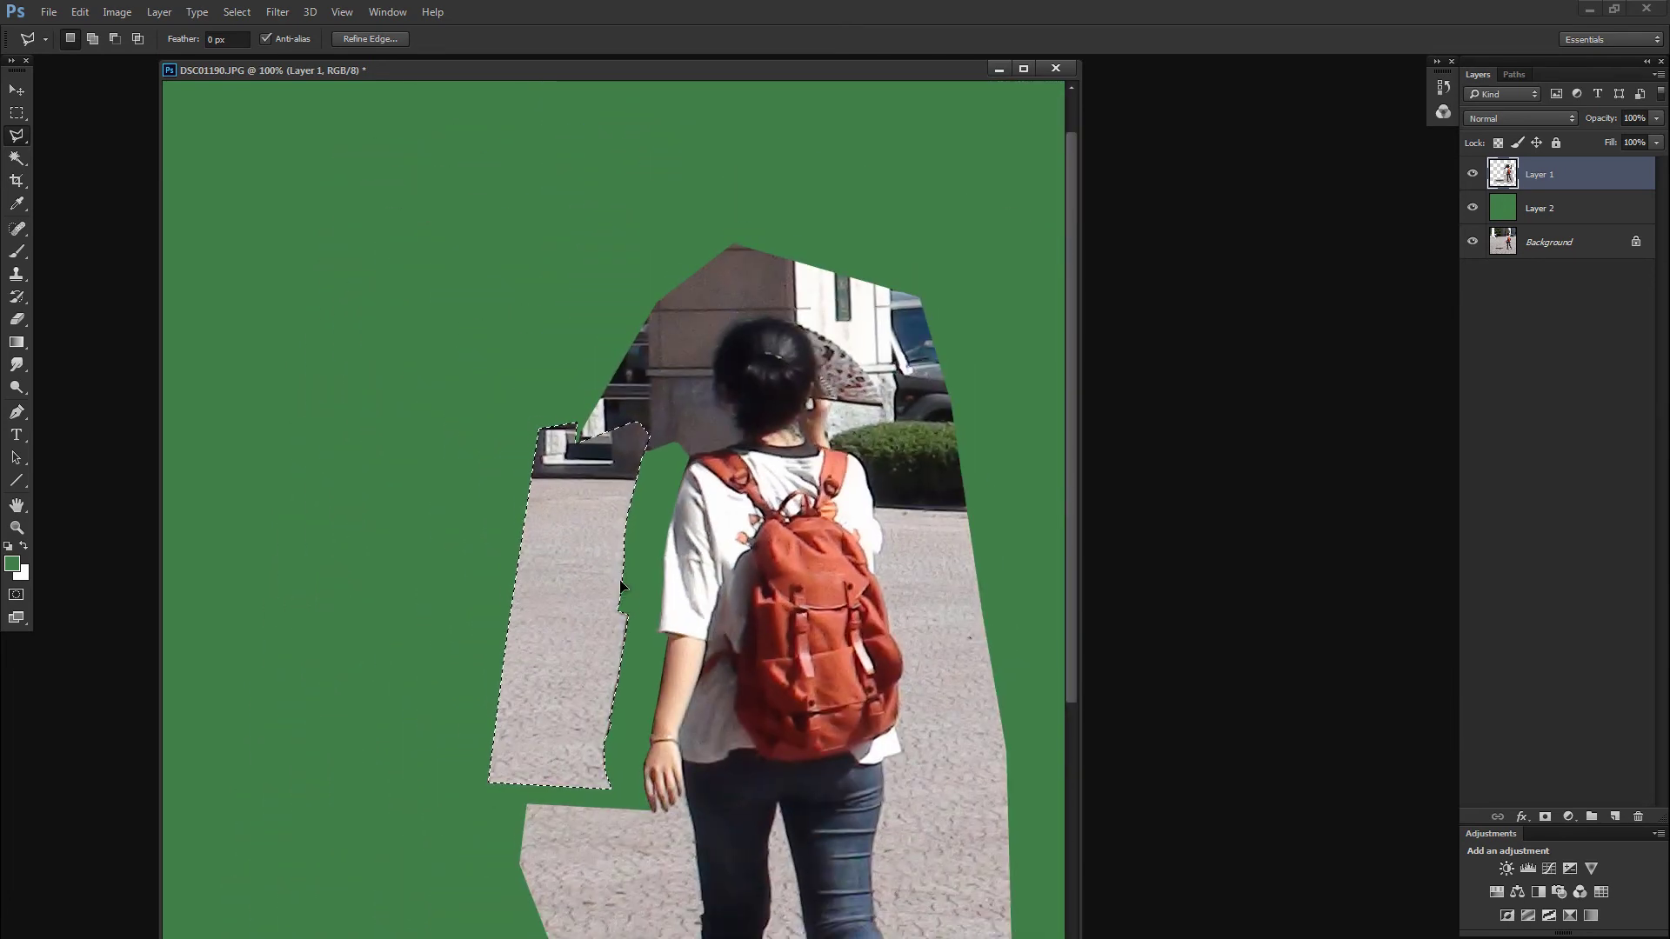
Step: Move the pavement strip farther left, delete it and deselect
drag(593, 579, 430, 557)
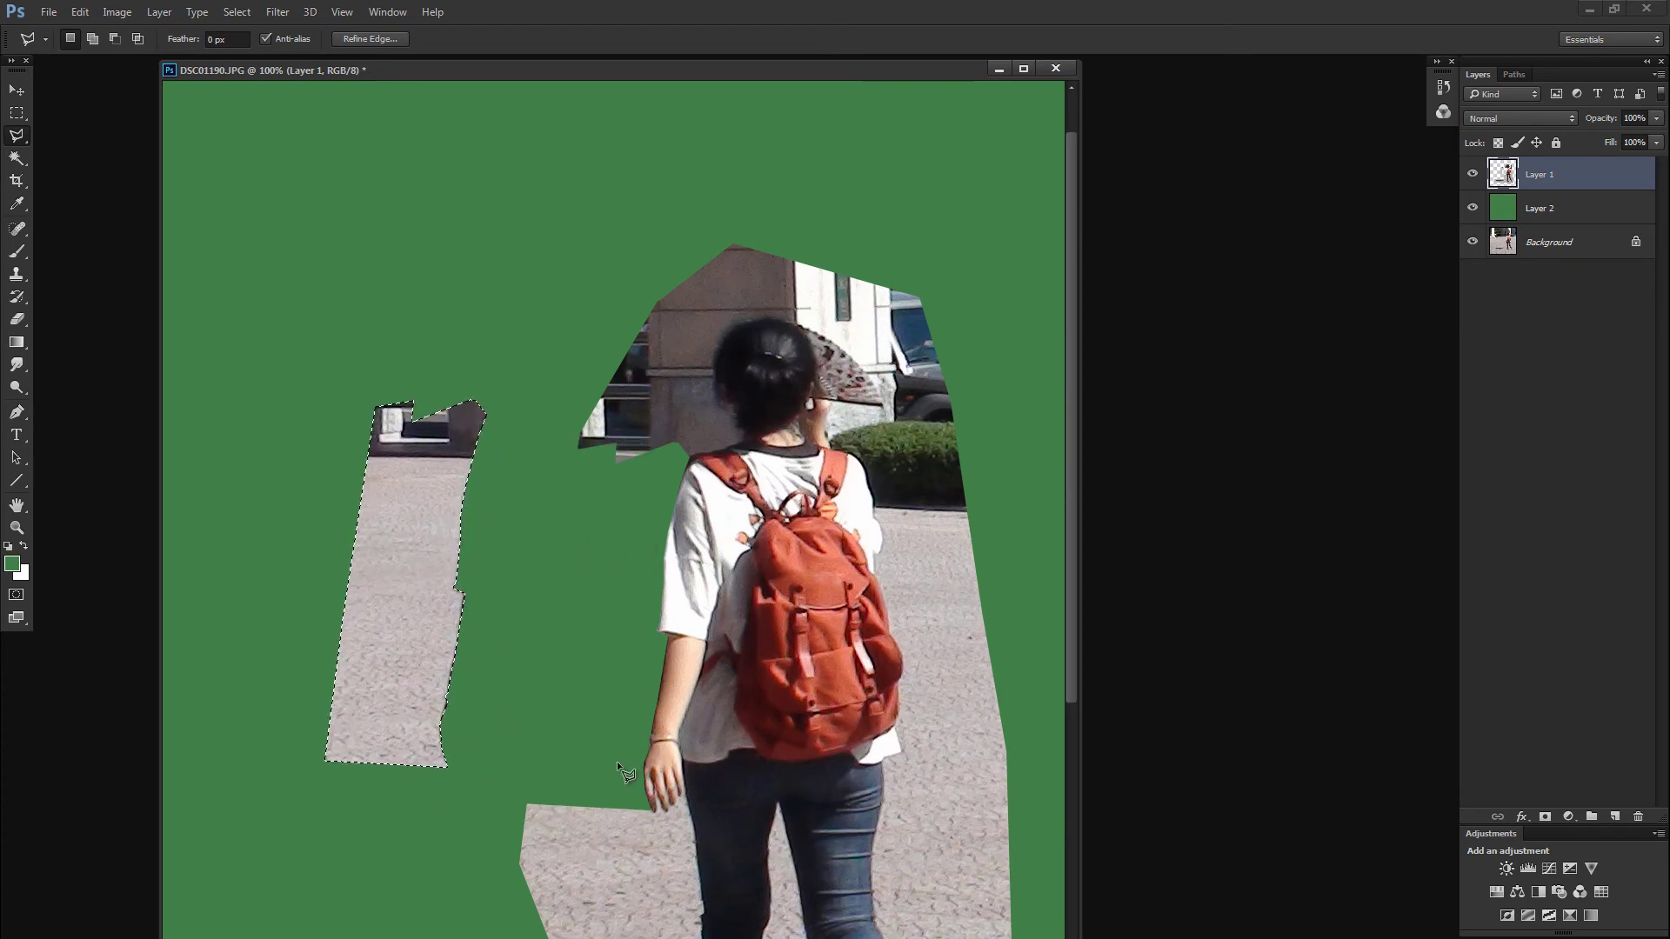
key(Delete)
key(ctrl+d)
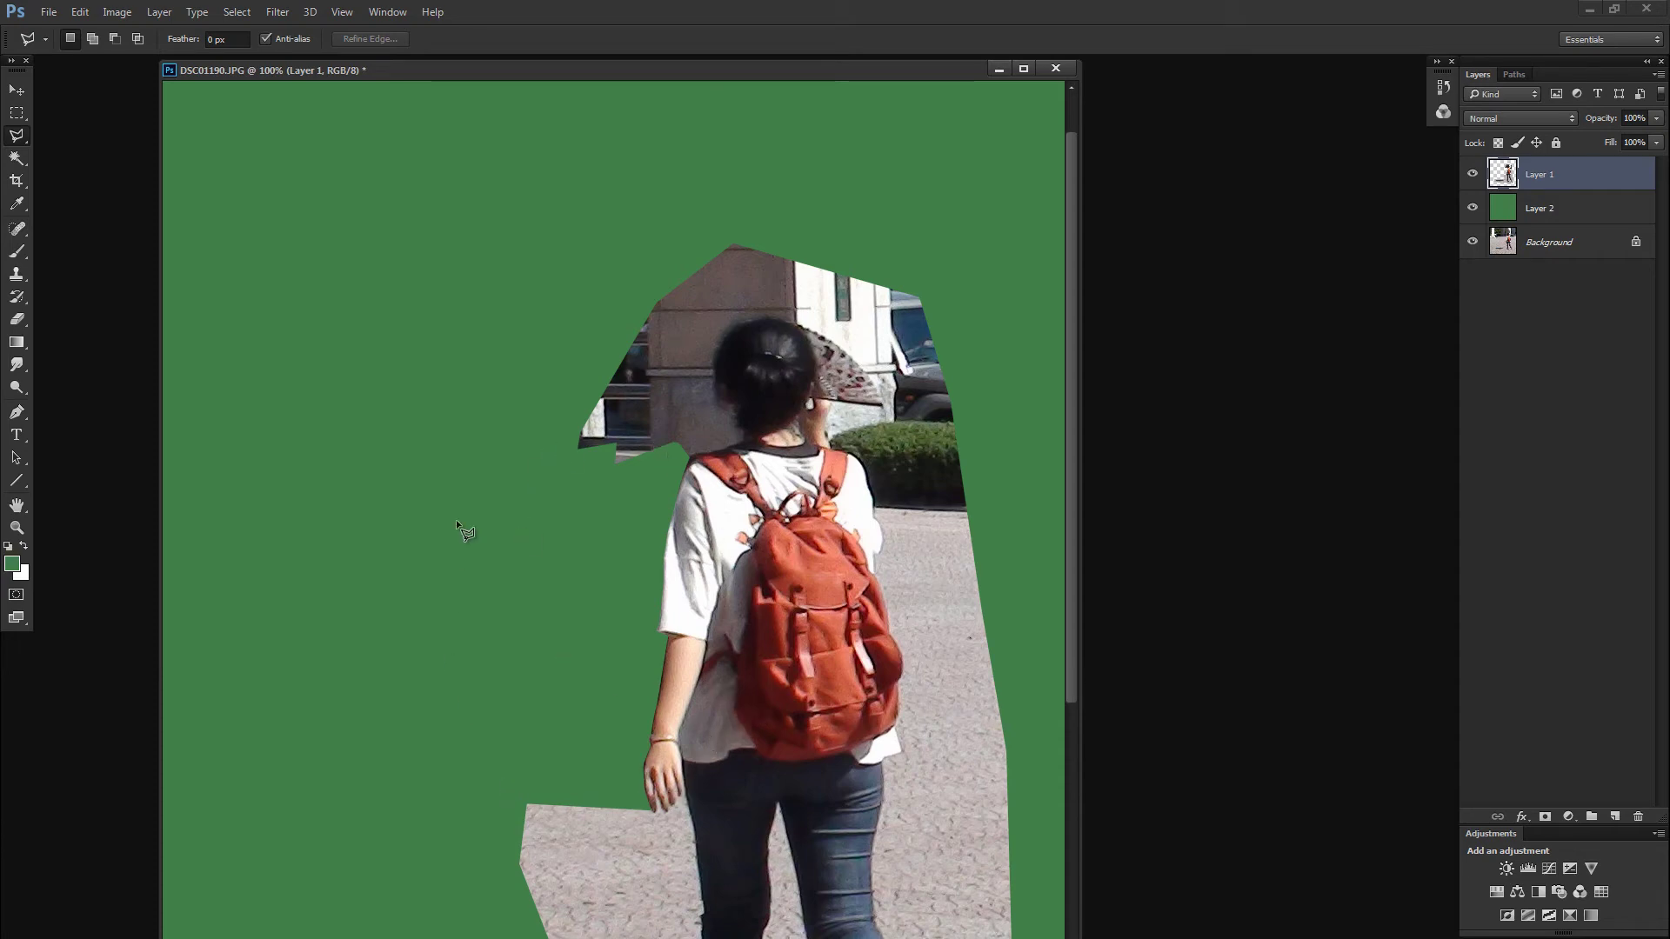
Step: Outline and delete the small patch beside the head, then zoom in on the hand
click(669, 434)
double_click(613, 474)
key(Delete)
key(ctrl+d)
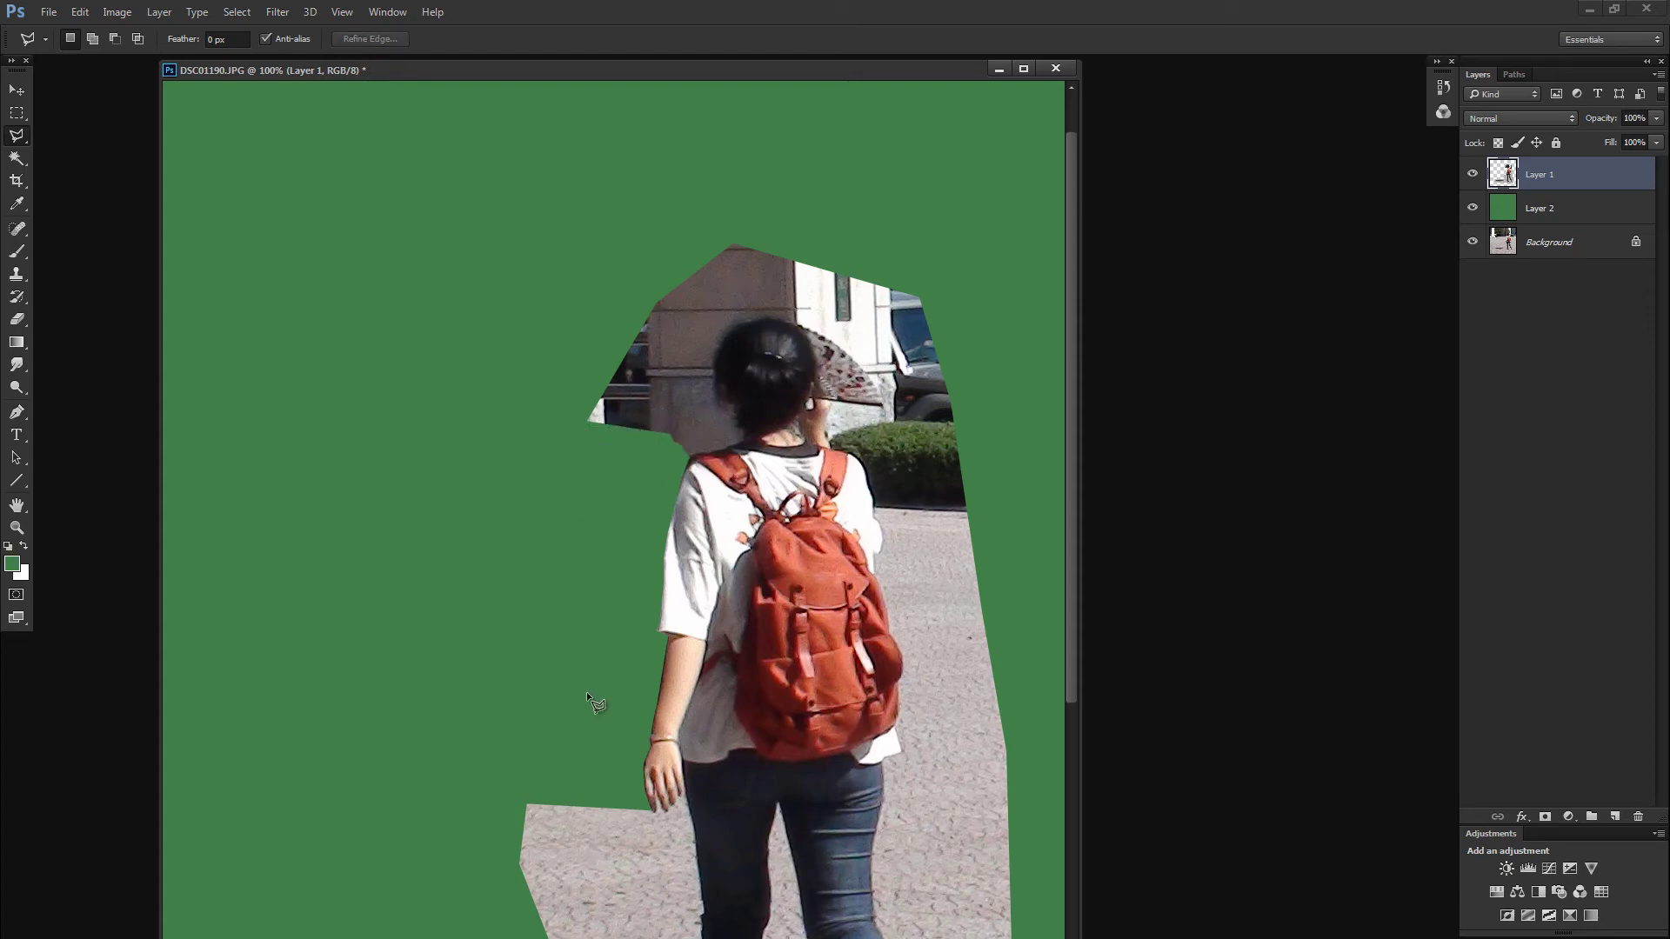
key(z)
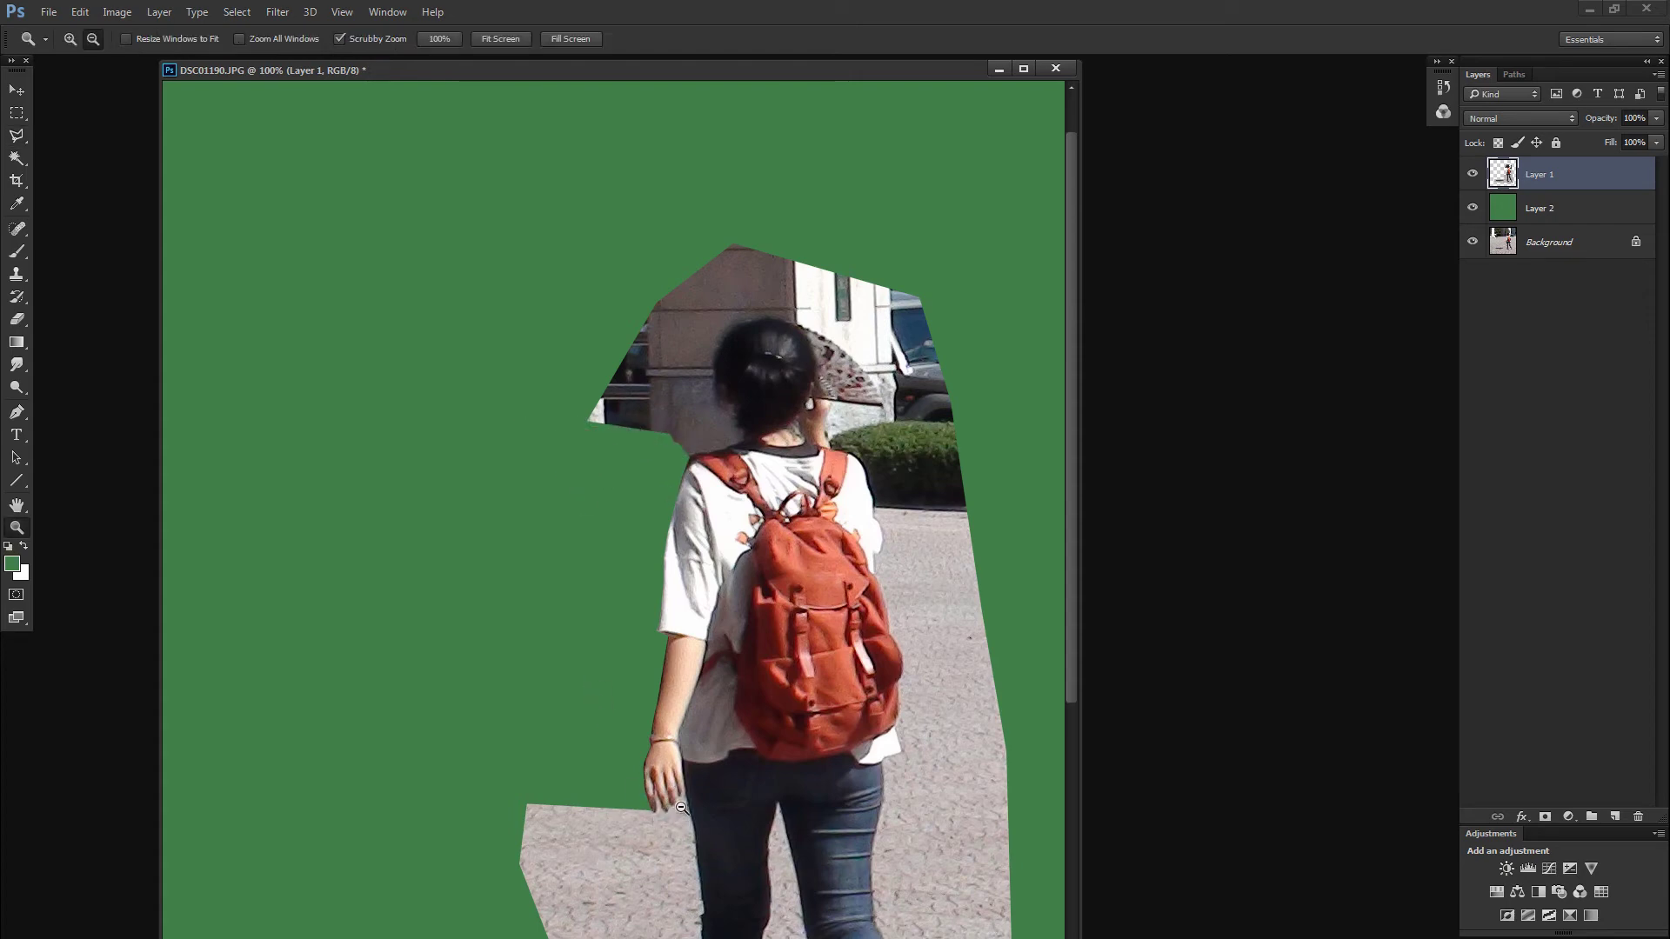
drag(677, 813, 784, 788)
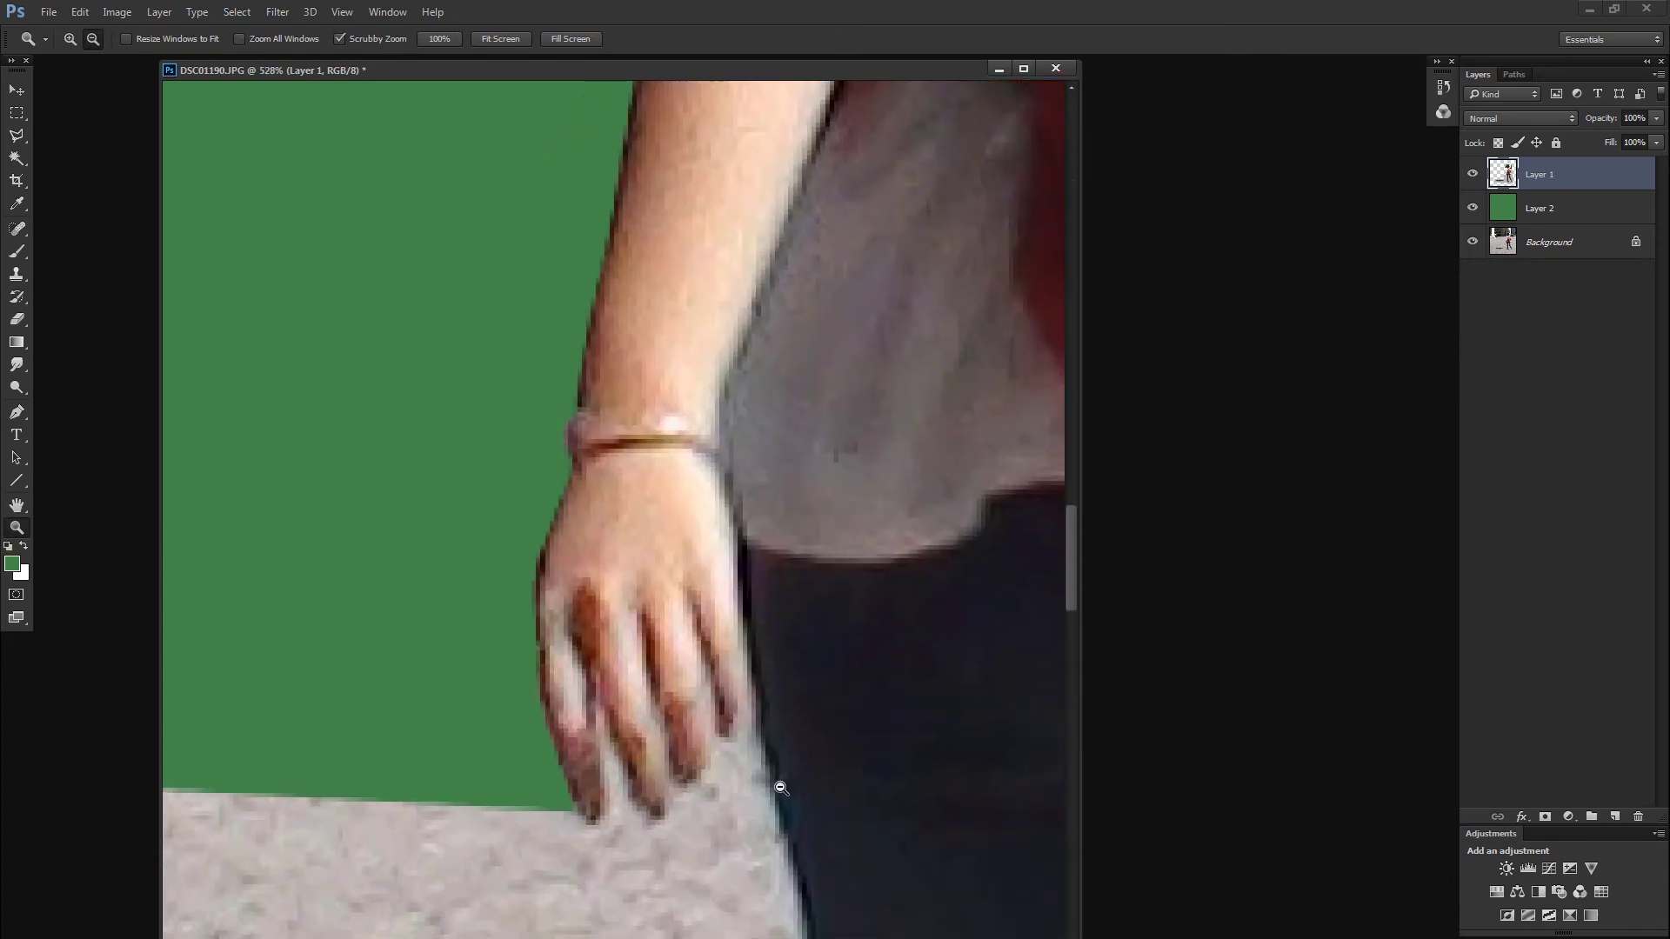
Step: Trace the Polygonal Lasso from the green-floor edge around the fingertips
key(l)
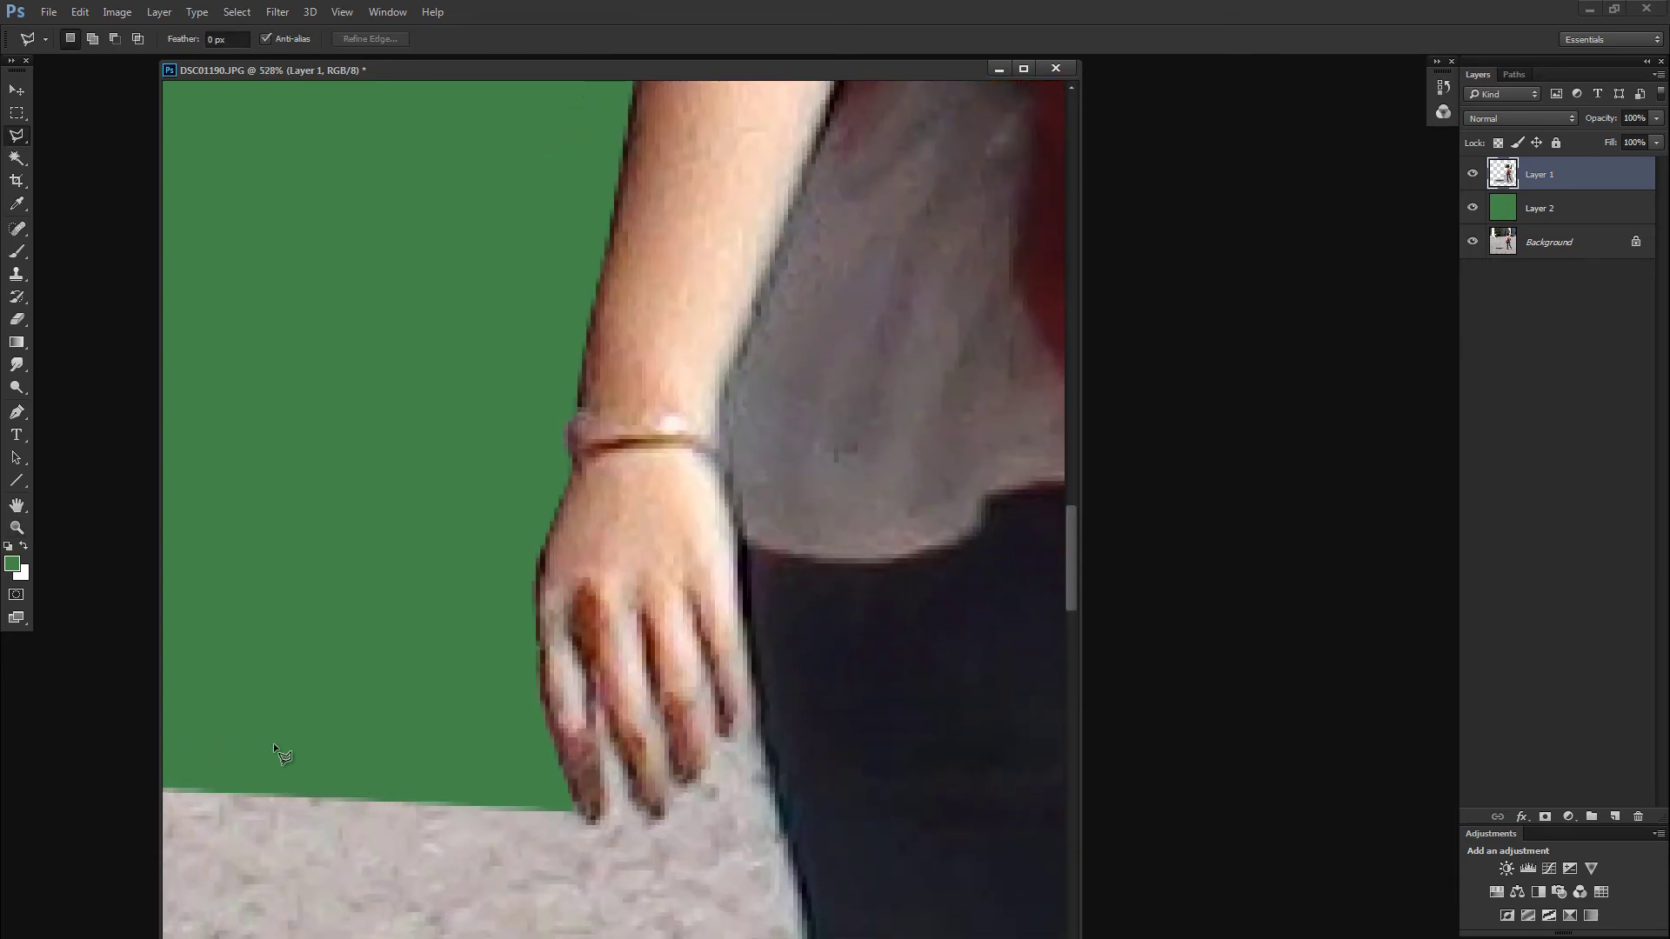
click(213, 743)
click(449, 769)
click(577, 811)
drag(677, 772, 710, 745)
mouse_move(724, 740)
mouse_down()
mouse_move(741, 687)
mouse_move(786, 828)
mouse_up()
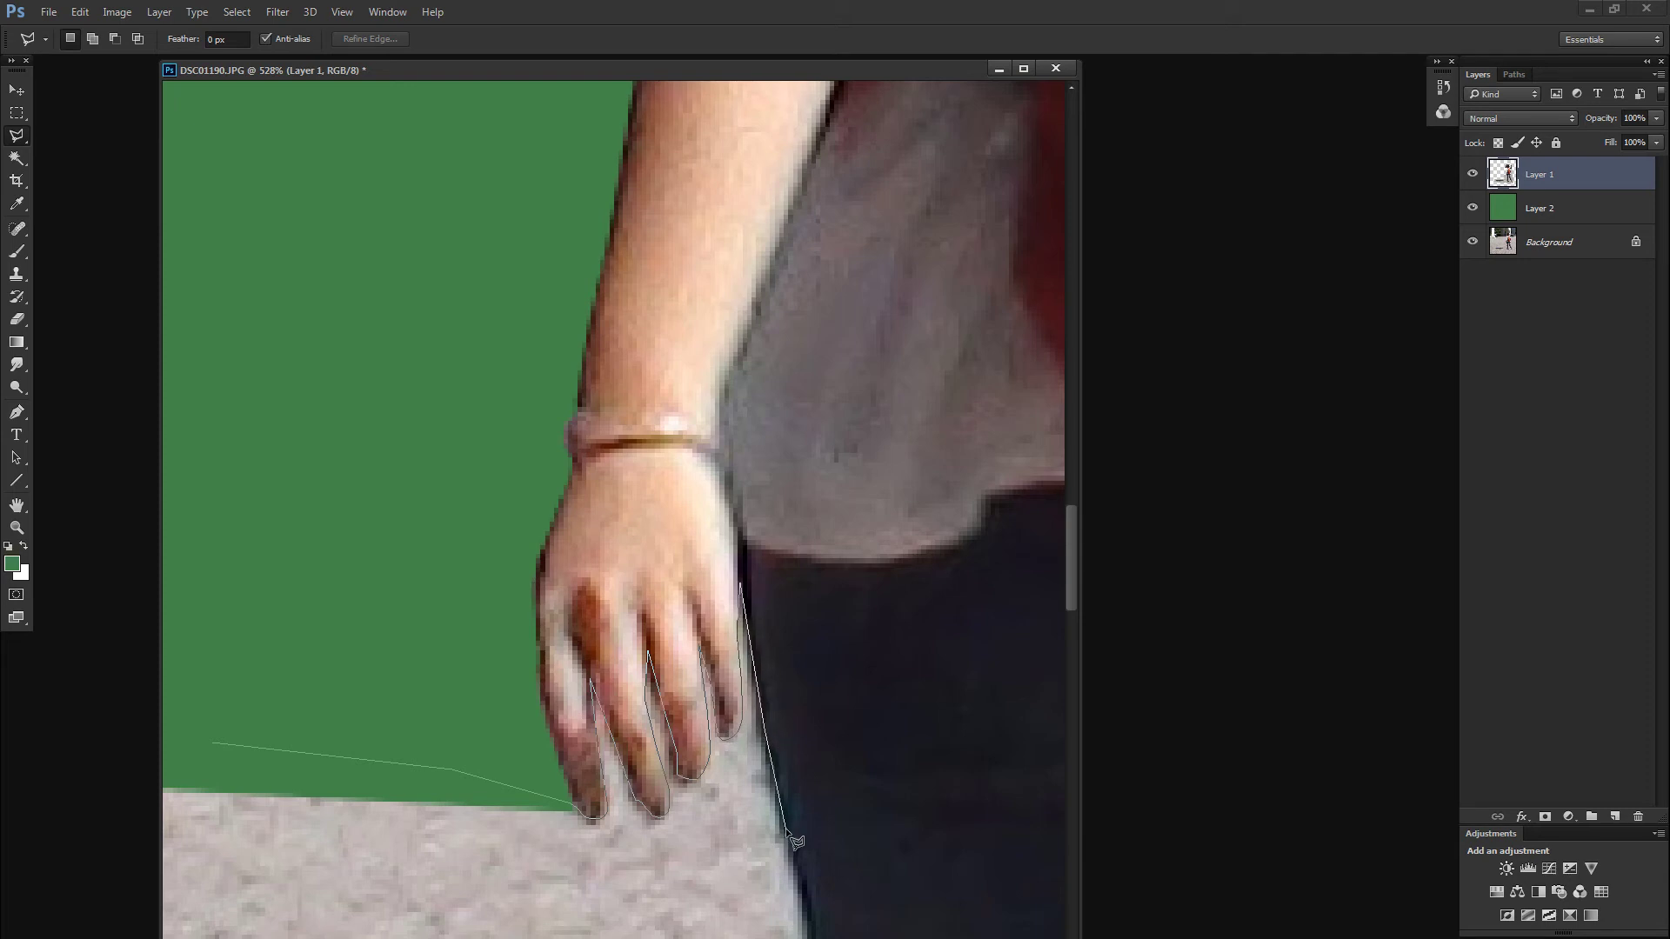
scroll(745, 473, down, 3)
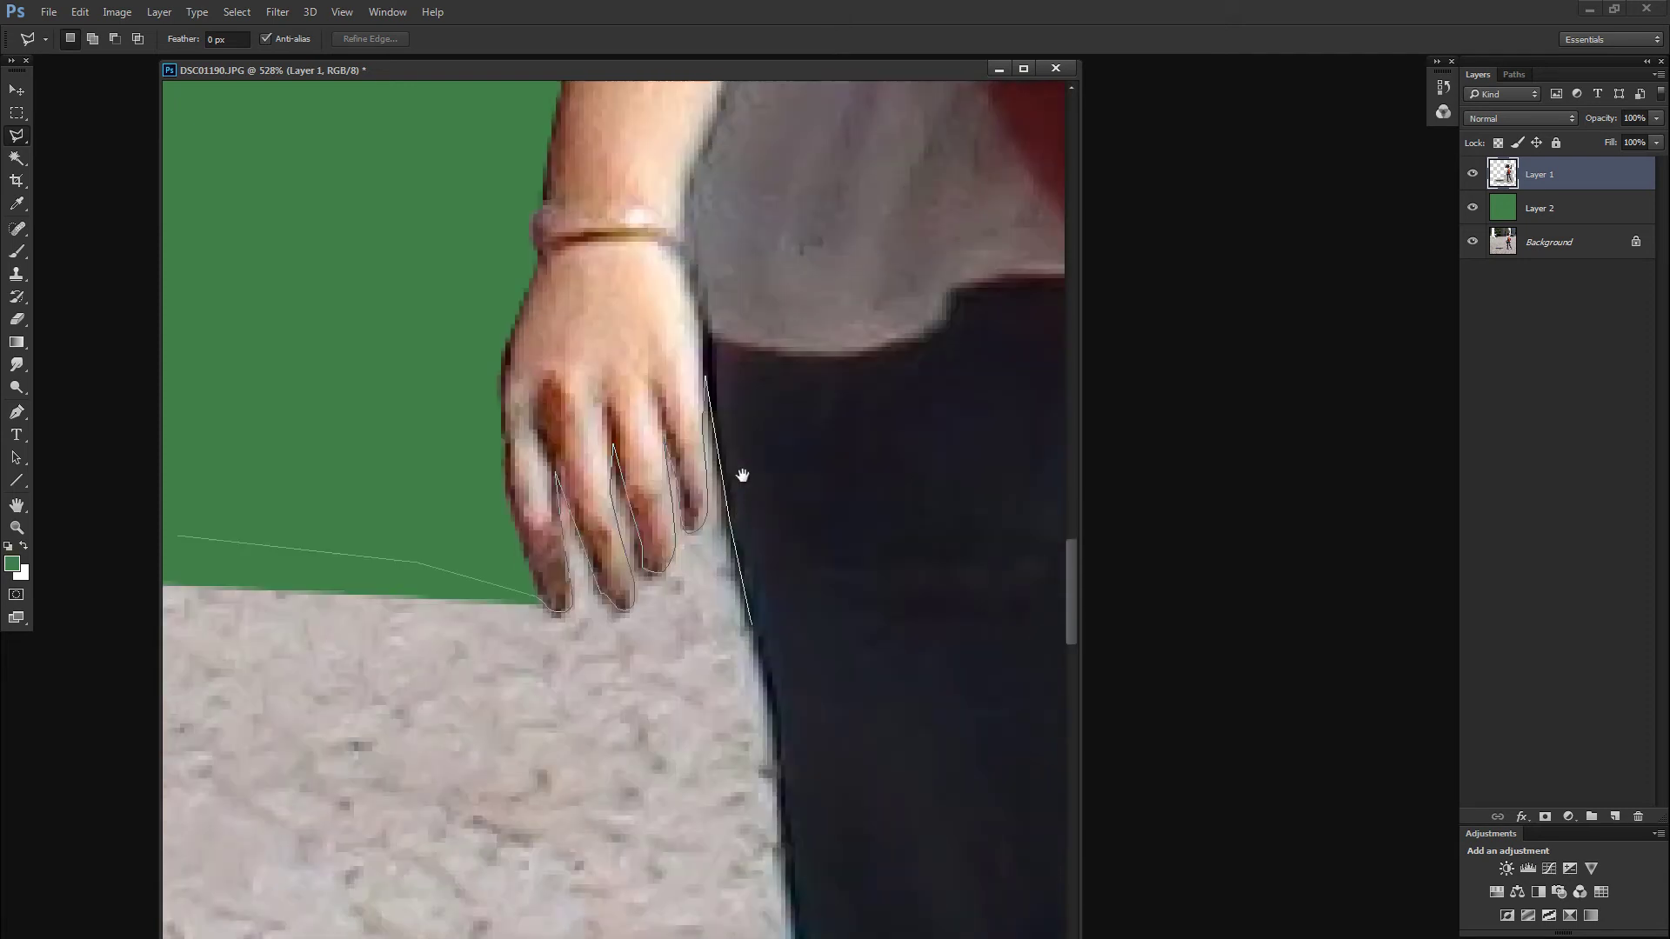
scroll(752, 469, down, 3)
Step: Continue down the trouser leg, close the pavement wedge, delete it and deselect
click(746, 465)
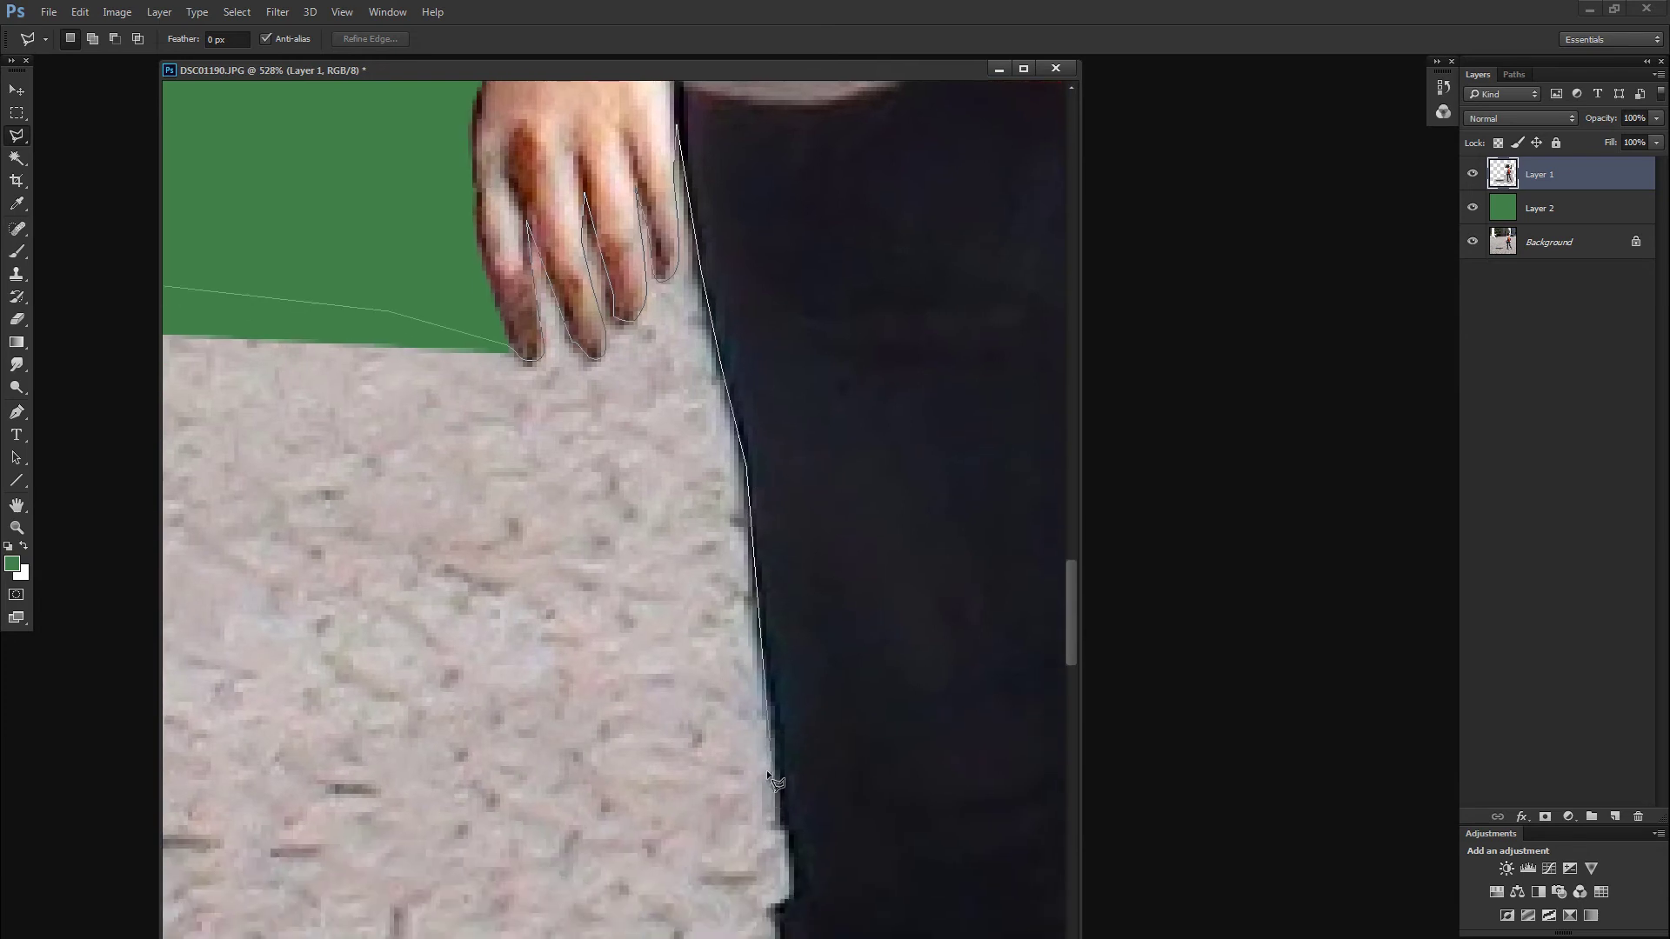
scroll(765, 764, down, 2)
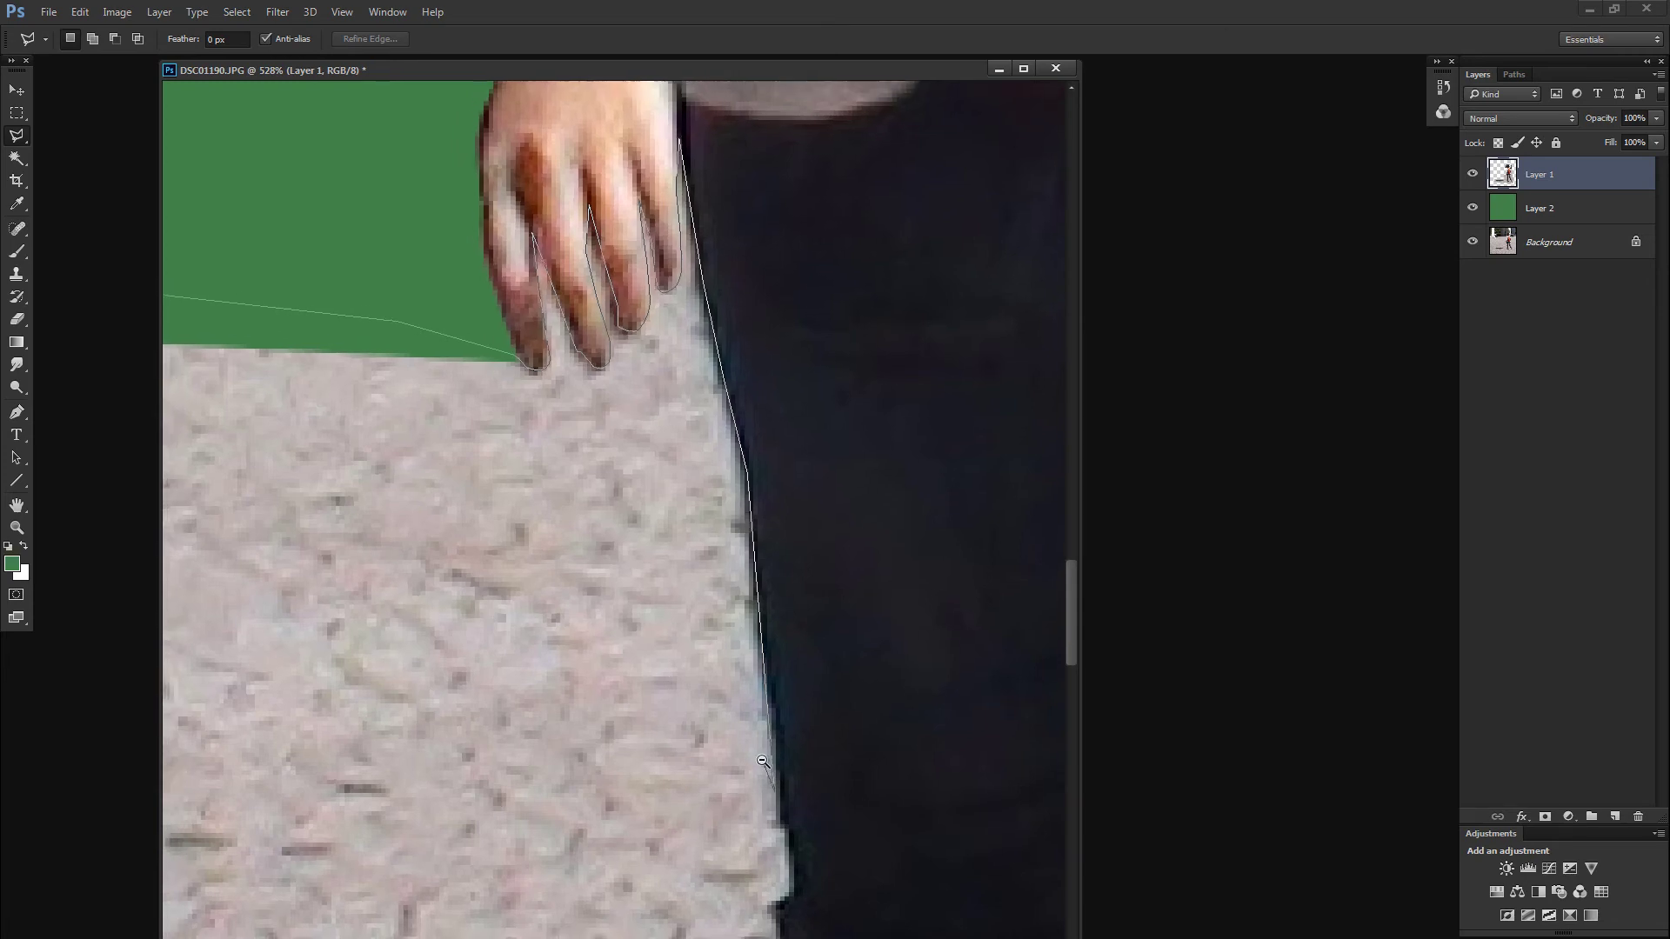
scroll(762, 760, down, 3)
scroll(762, 759, down, 2)
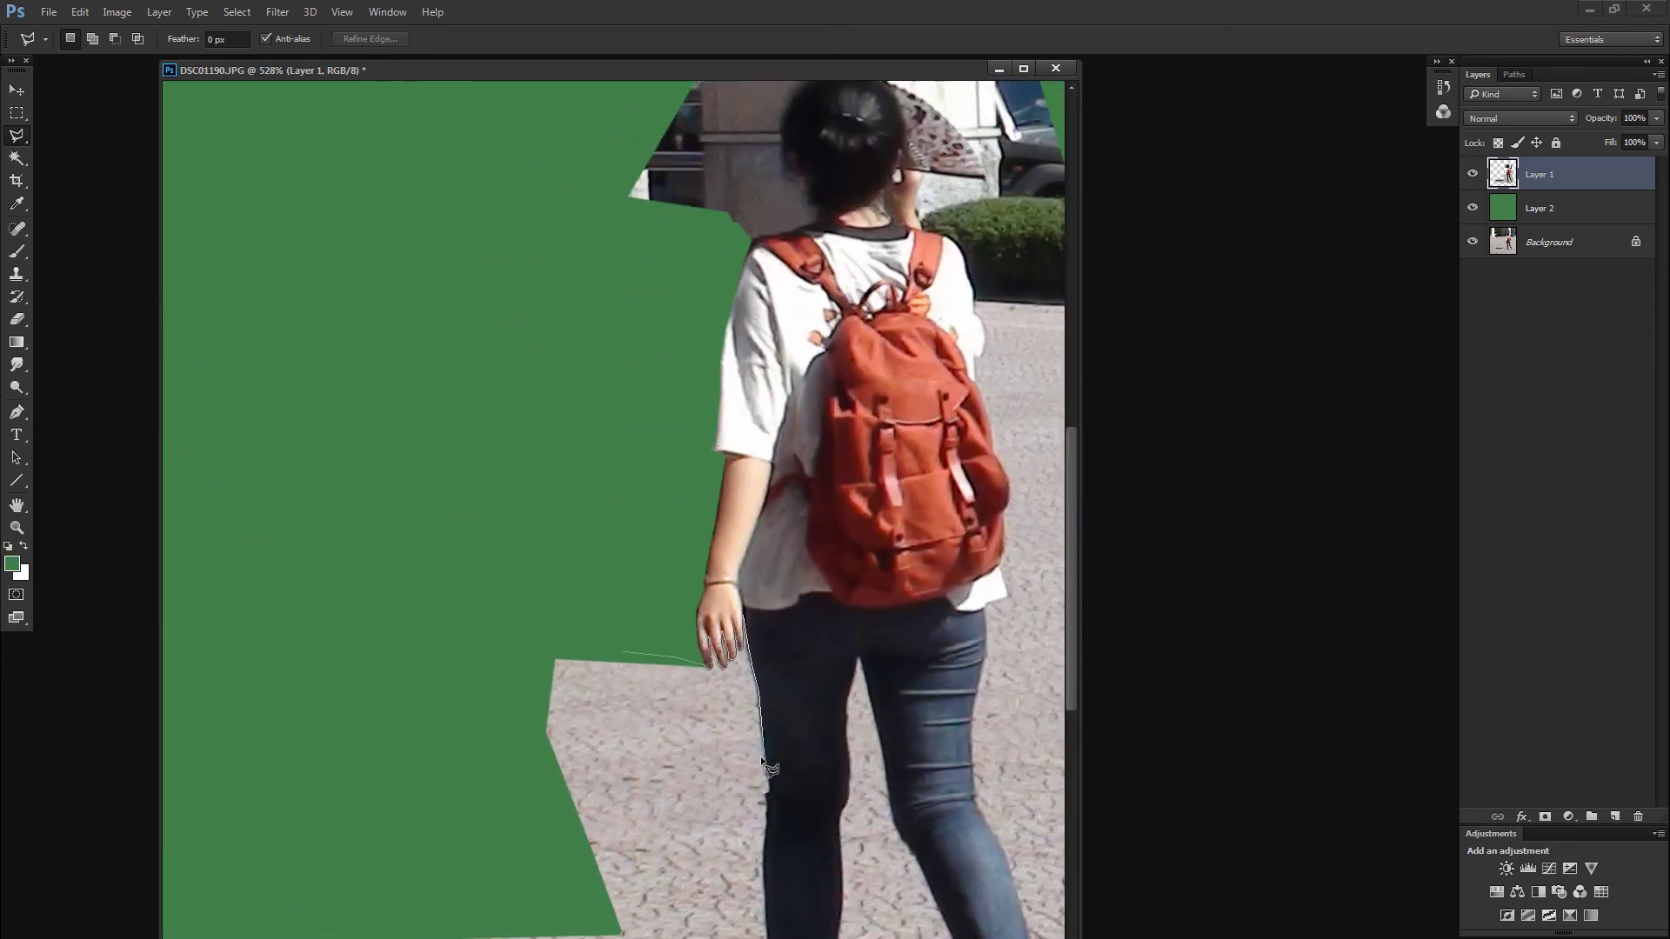
scroll(762, 759, down, 1)
scroll(762, 759, down, 1)
click(706, 764)
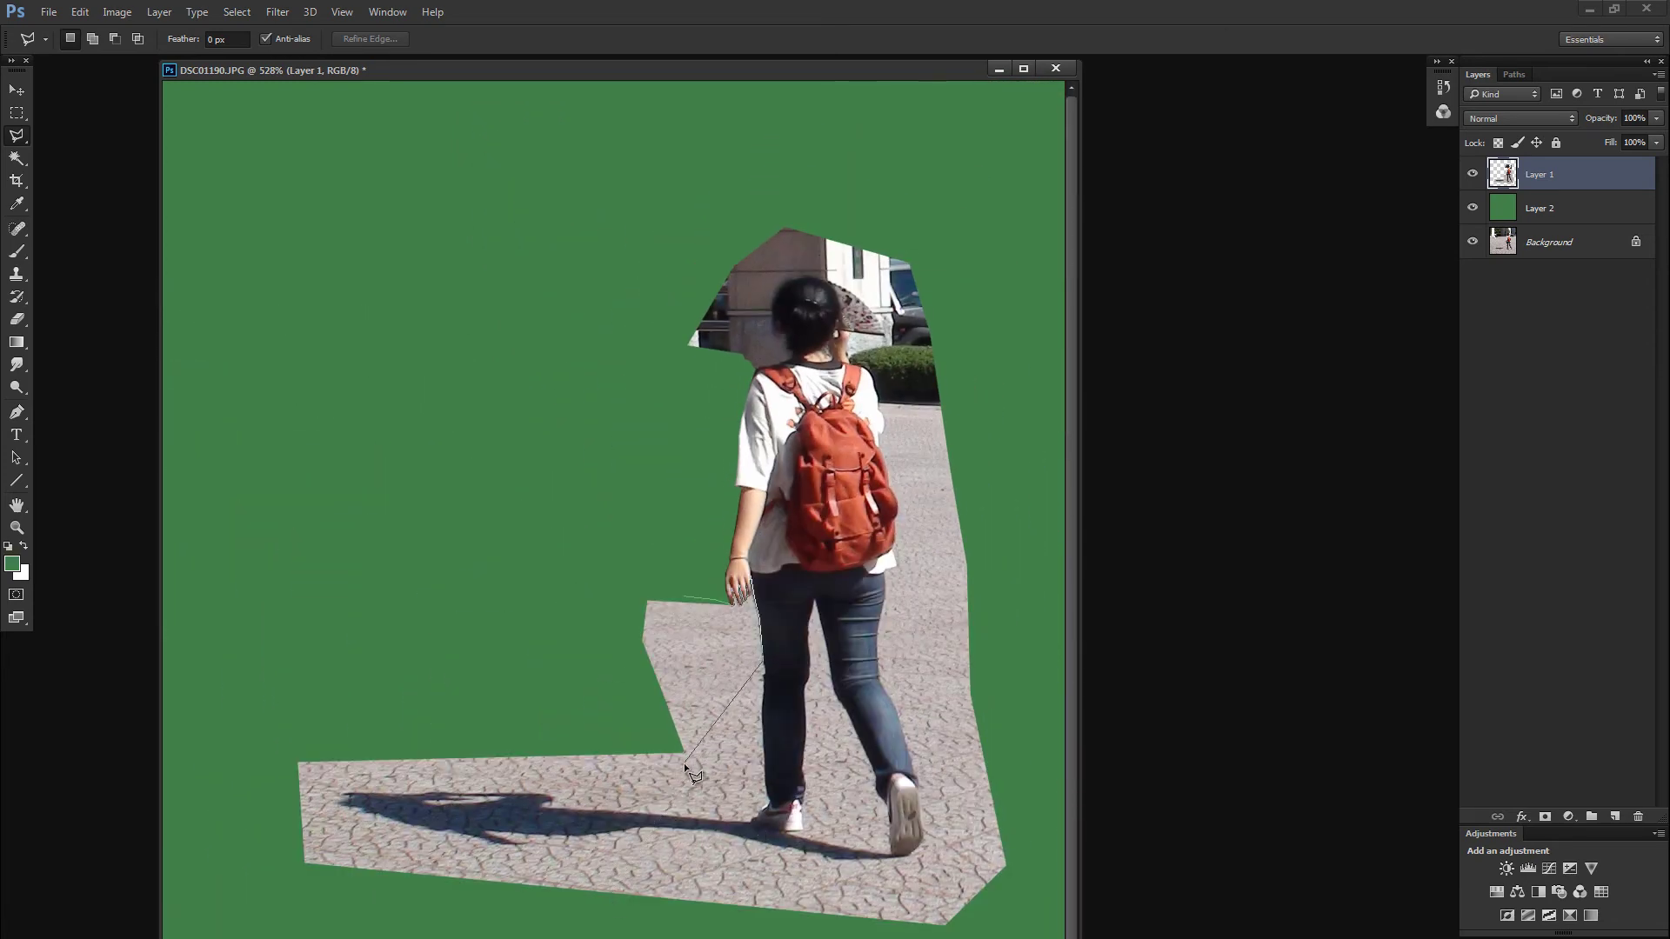
click(559, 696)
click(559, 563)
click(682, 536)
double_click(684, 597)
key(Delete)
key(ctrl+d)
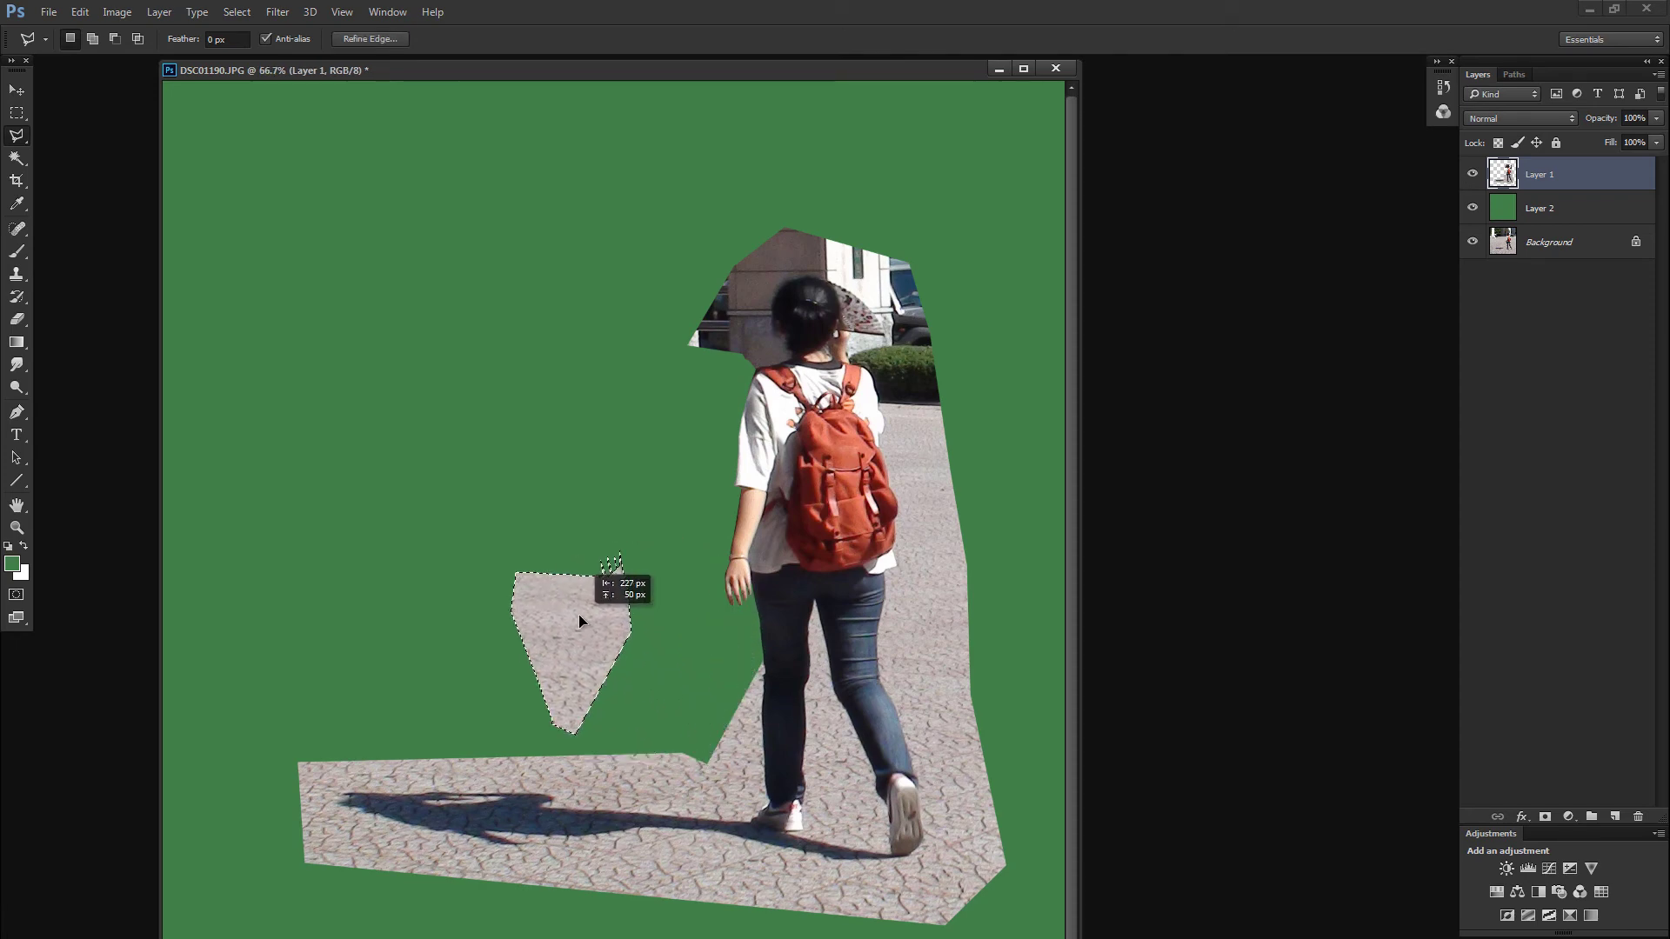
Step: Zoom in on the leg and start outlining the leftover pavement beside it
key(z)
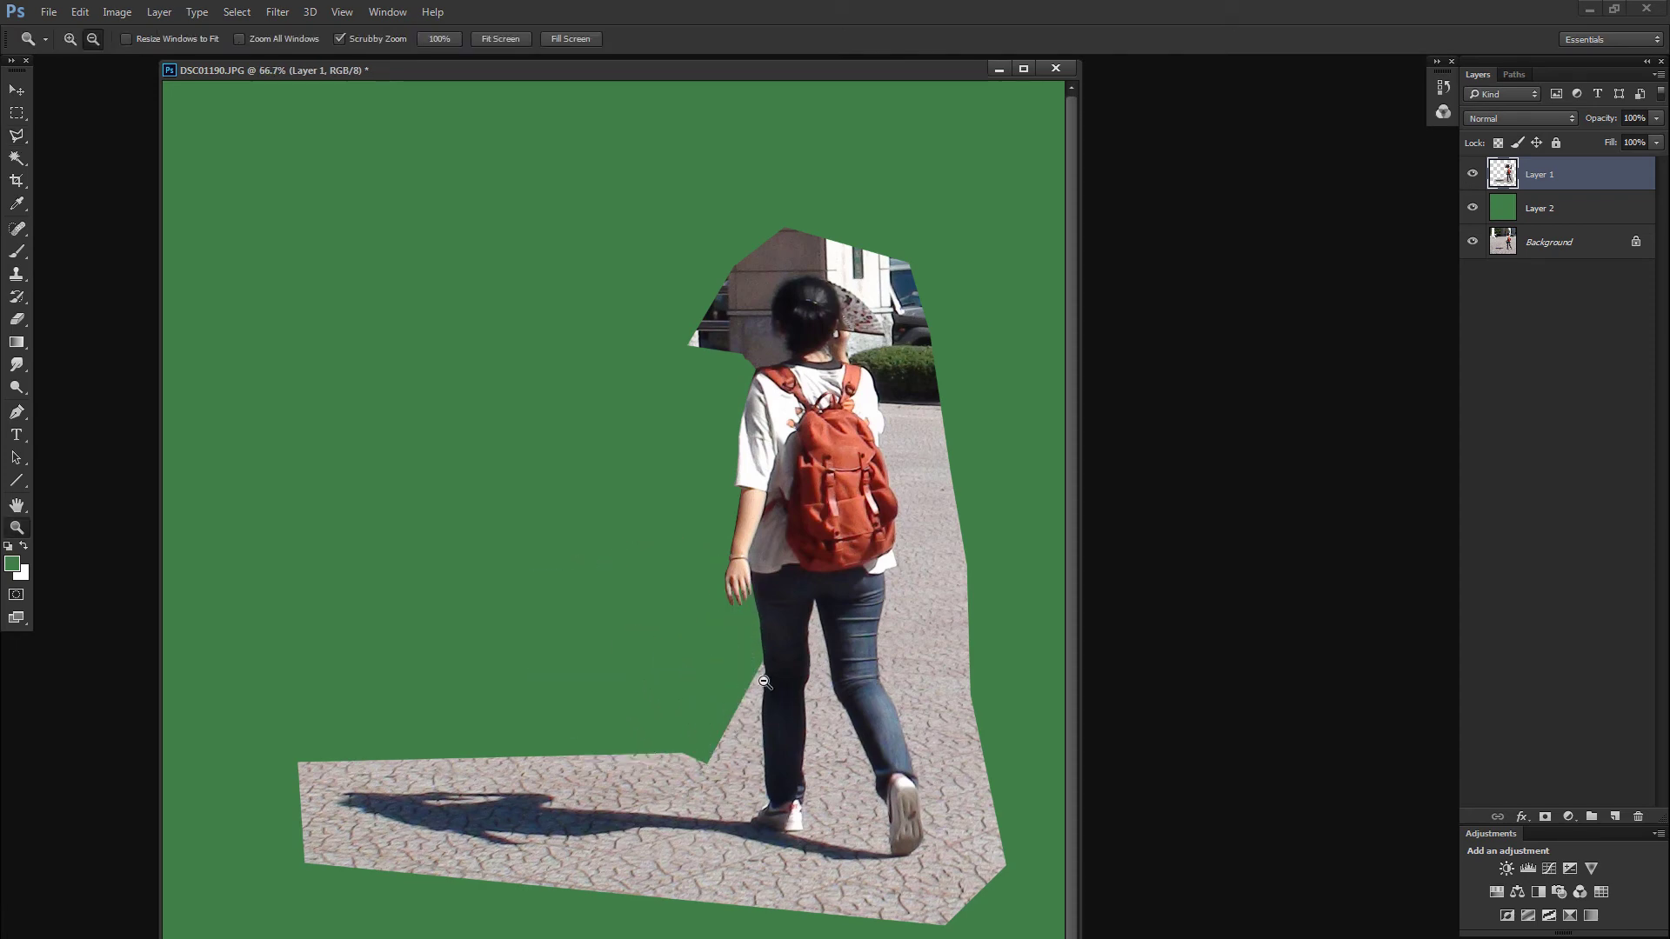
drag(764, 686, 894, 670)
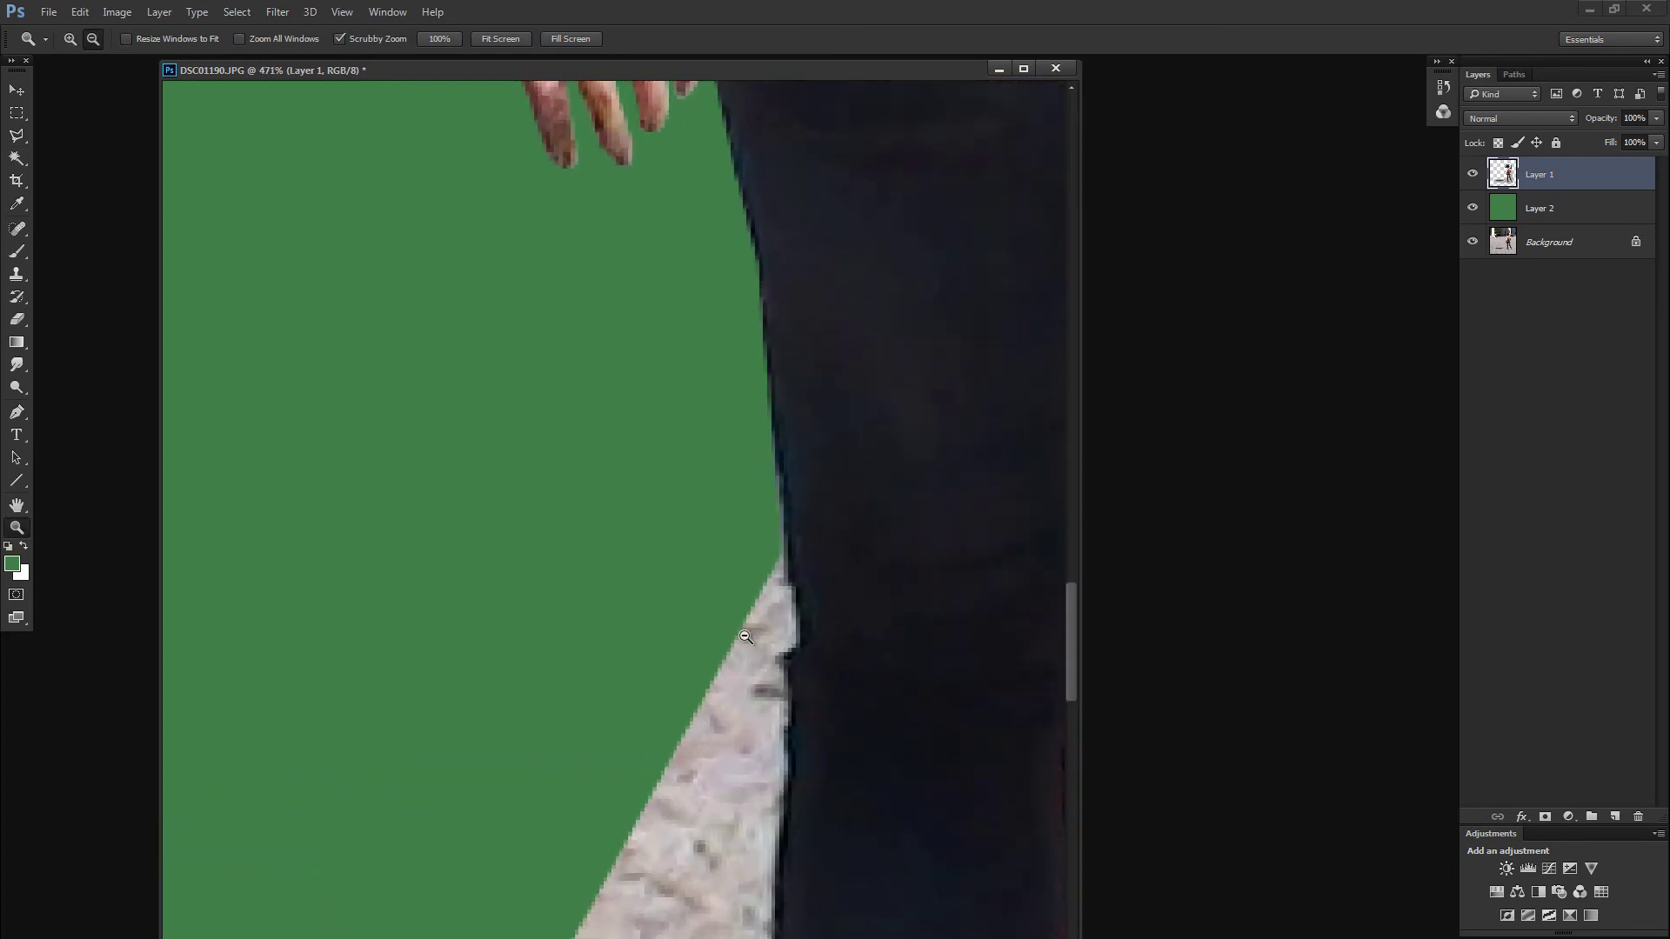
key(l)
click(553, 601)
click(786, 562)
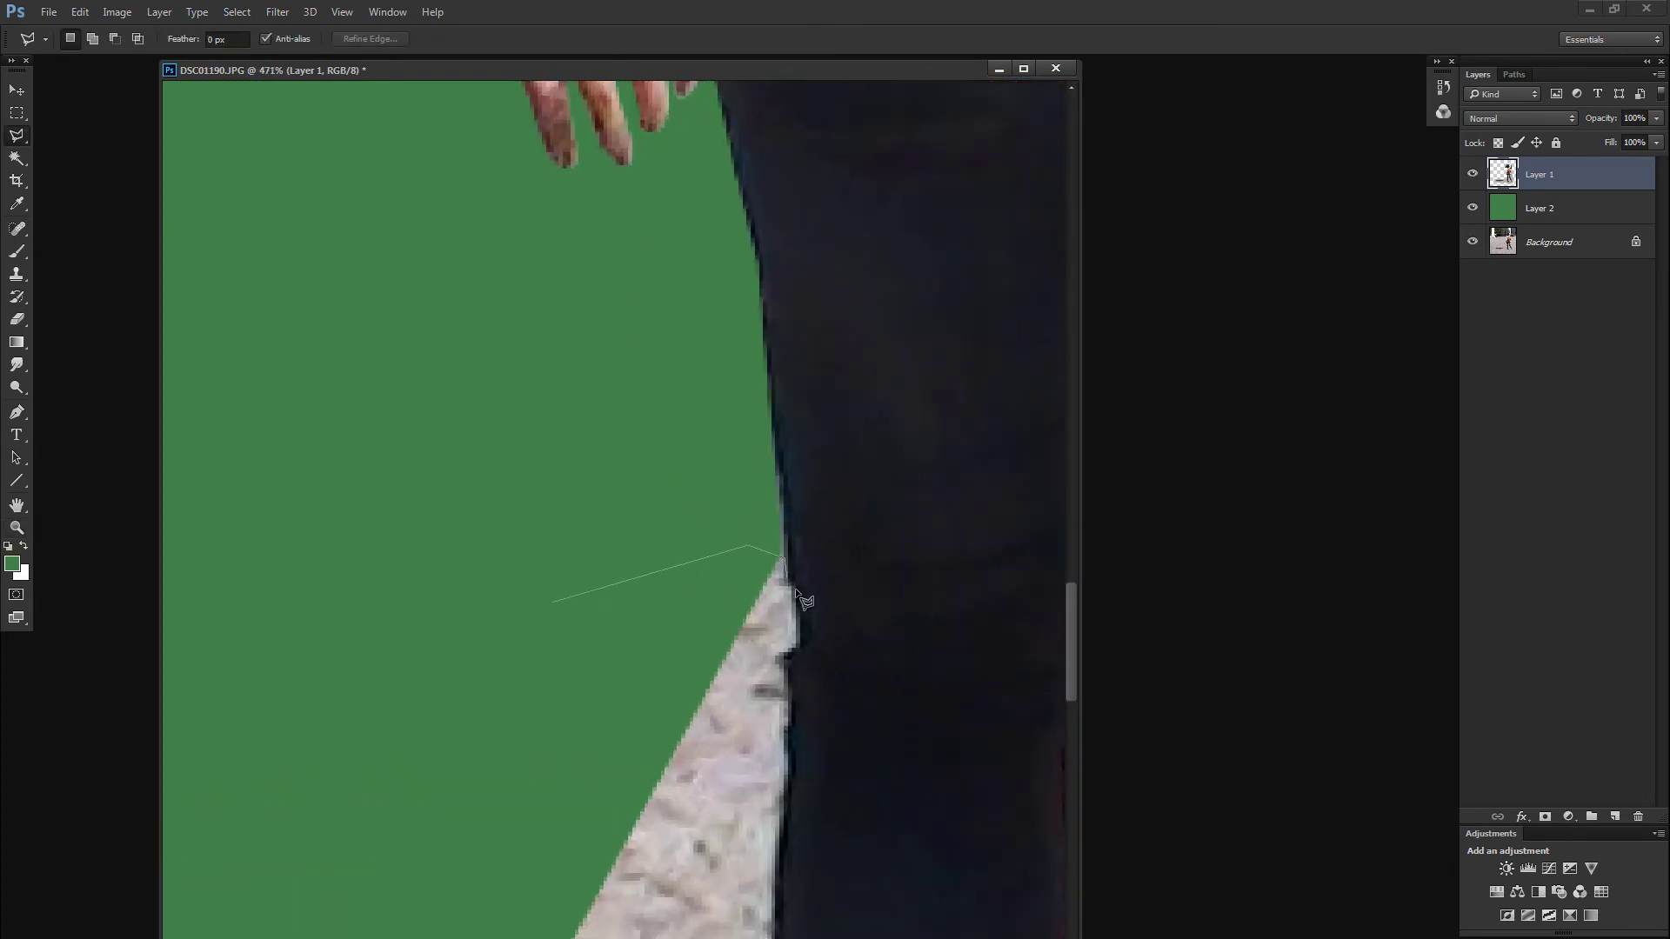
scroll(788, 591, up, 1)
scroll(793, 622, up, 3)
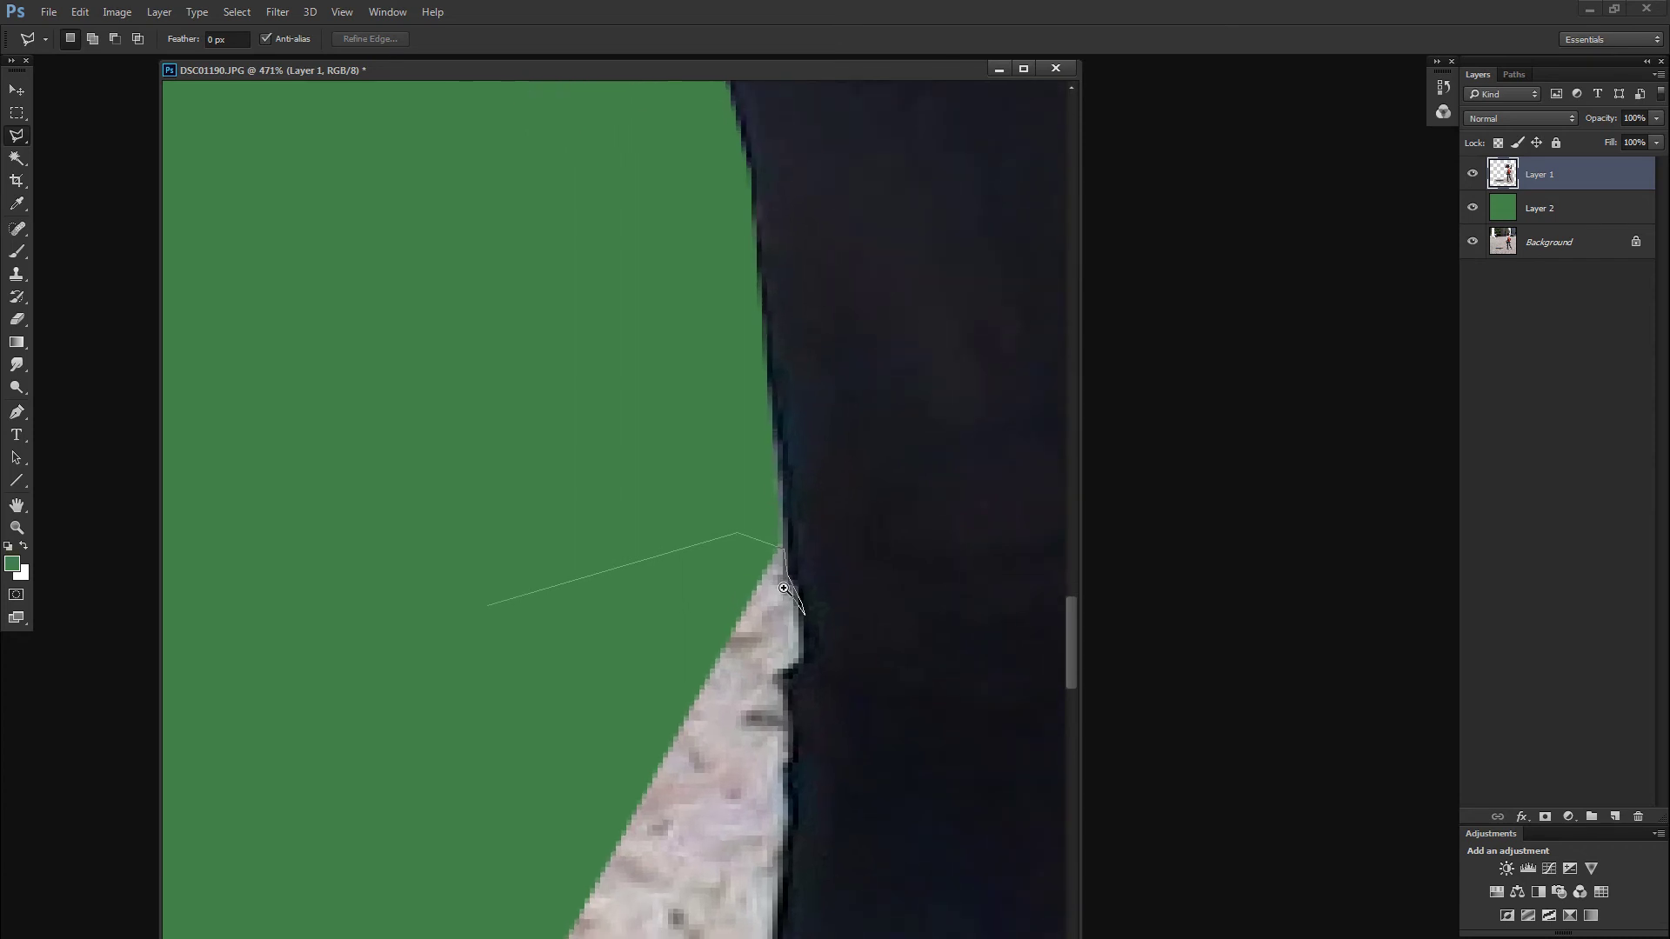
Step: Continue the outline down the left edge of the leg
click(775, 510)
click(803, 564)
click(812, 594)
click(818, 682)
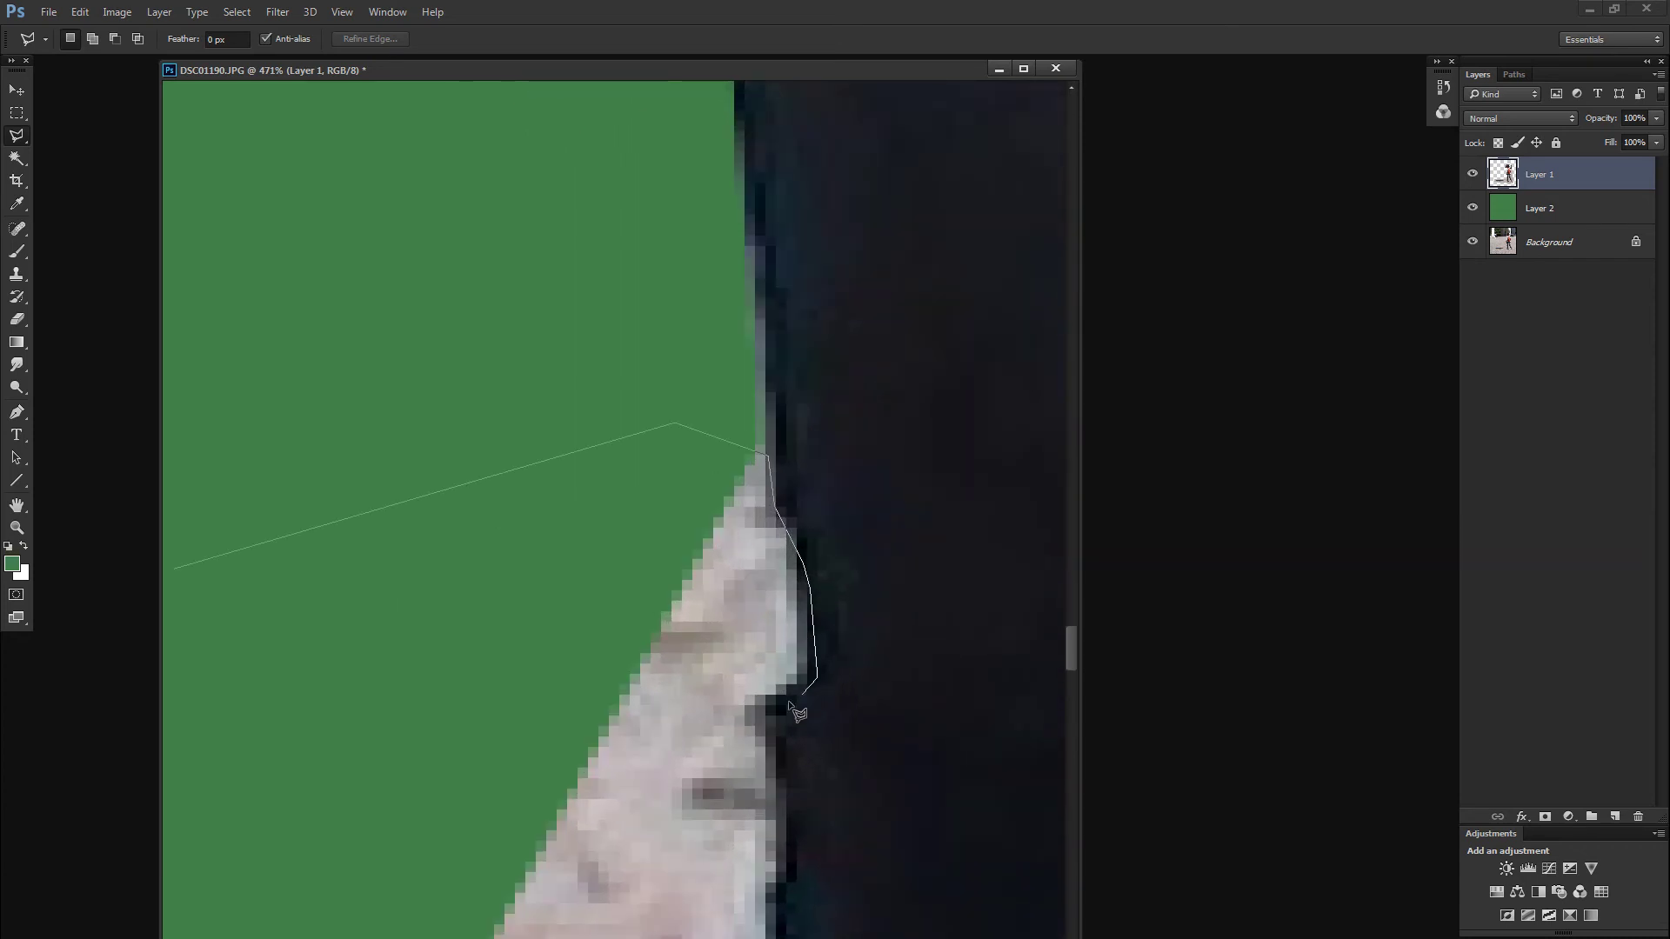
click(775, 723)
scroll(779, 736, down, 2)
scroll(794, 755, down, 1)
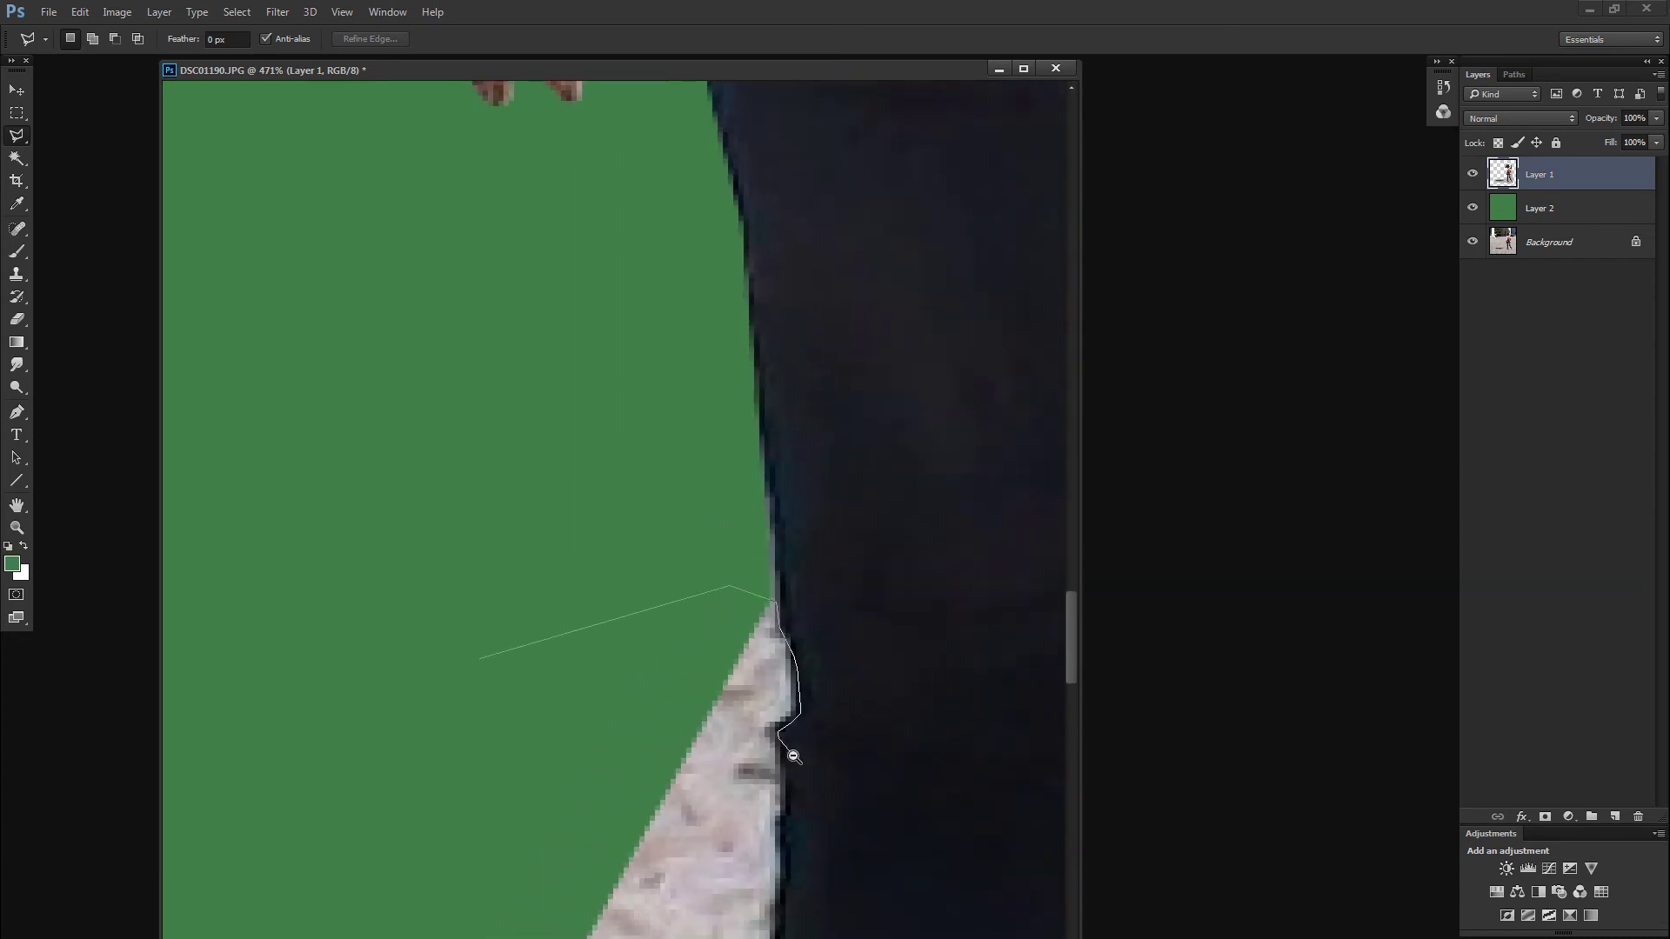
scroll(787, 750, down, 1)
drag(814, 850, 789, 435)
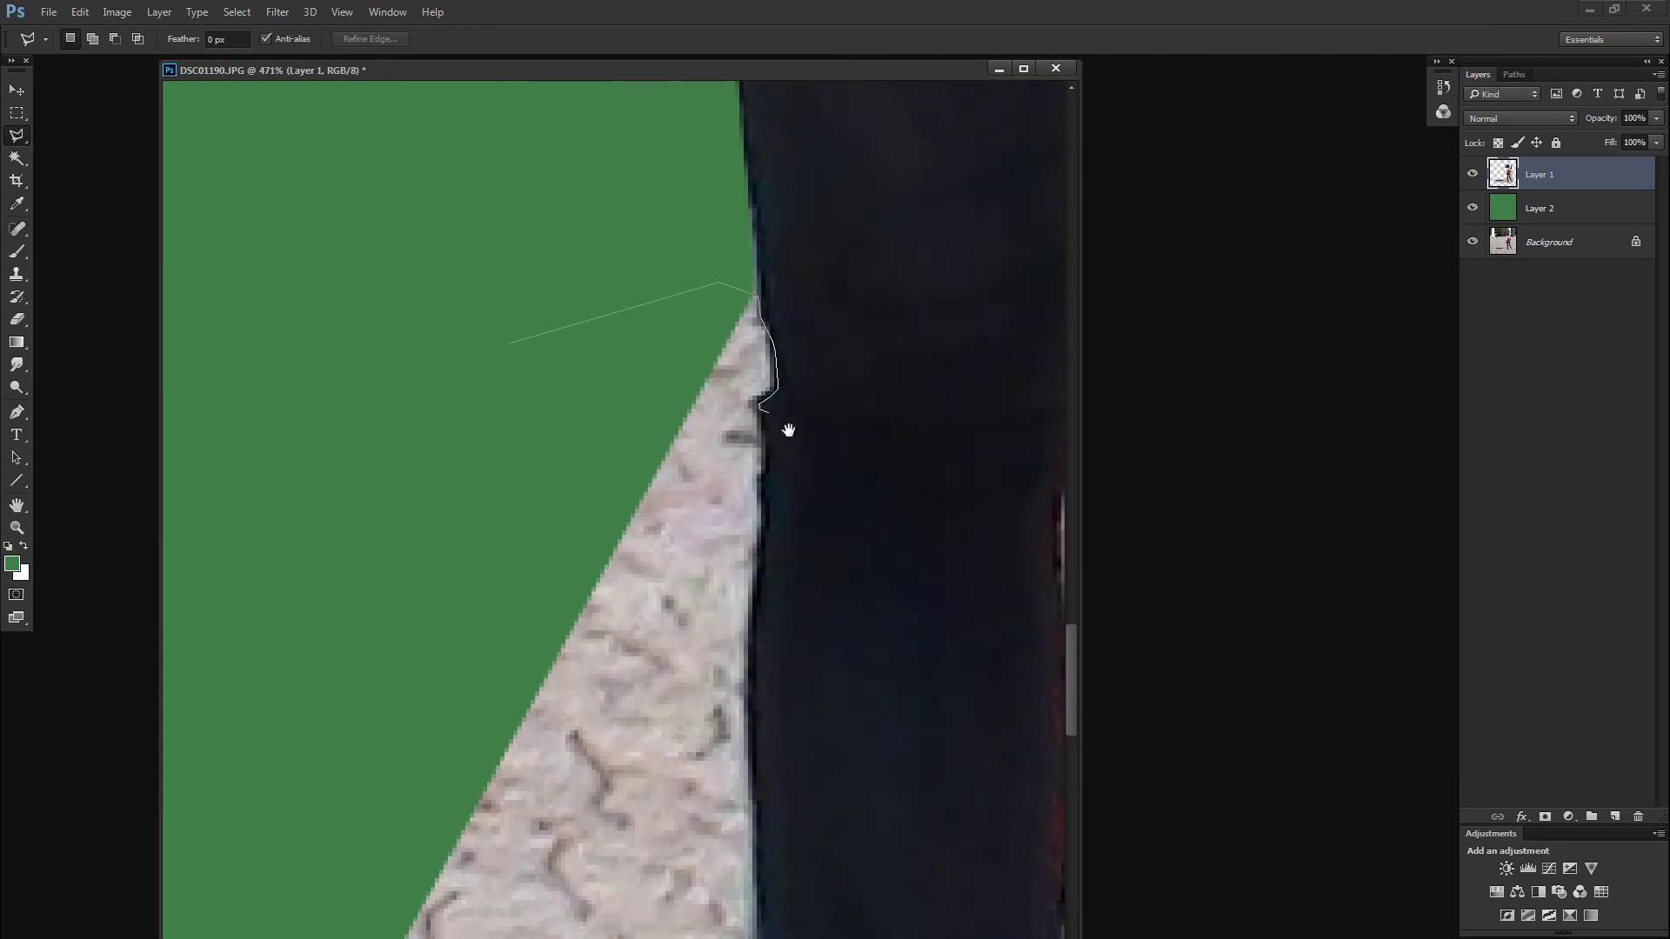
Step: Close the pavement strip outline, delete it, deselect and zoom out to the whole figure
click(764, 435)
click(748, 537)
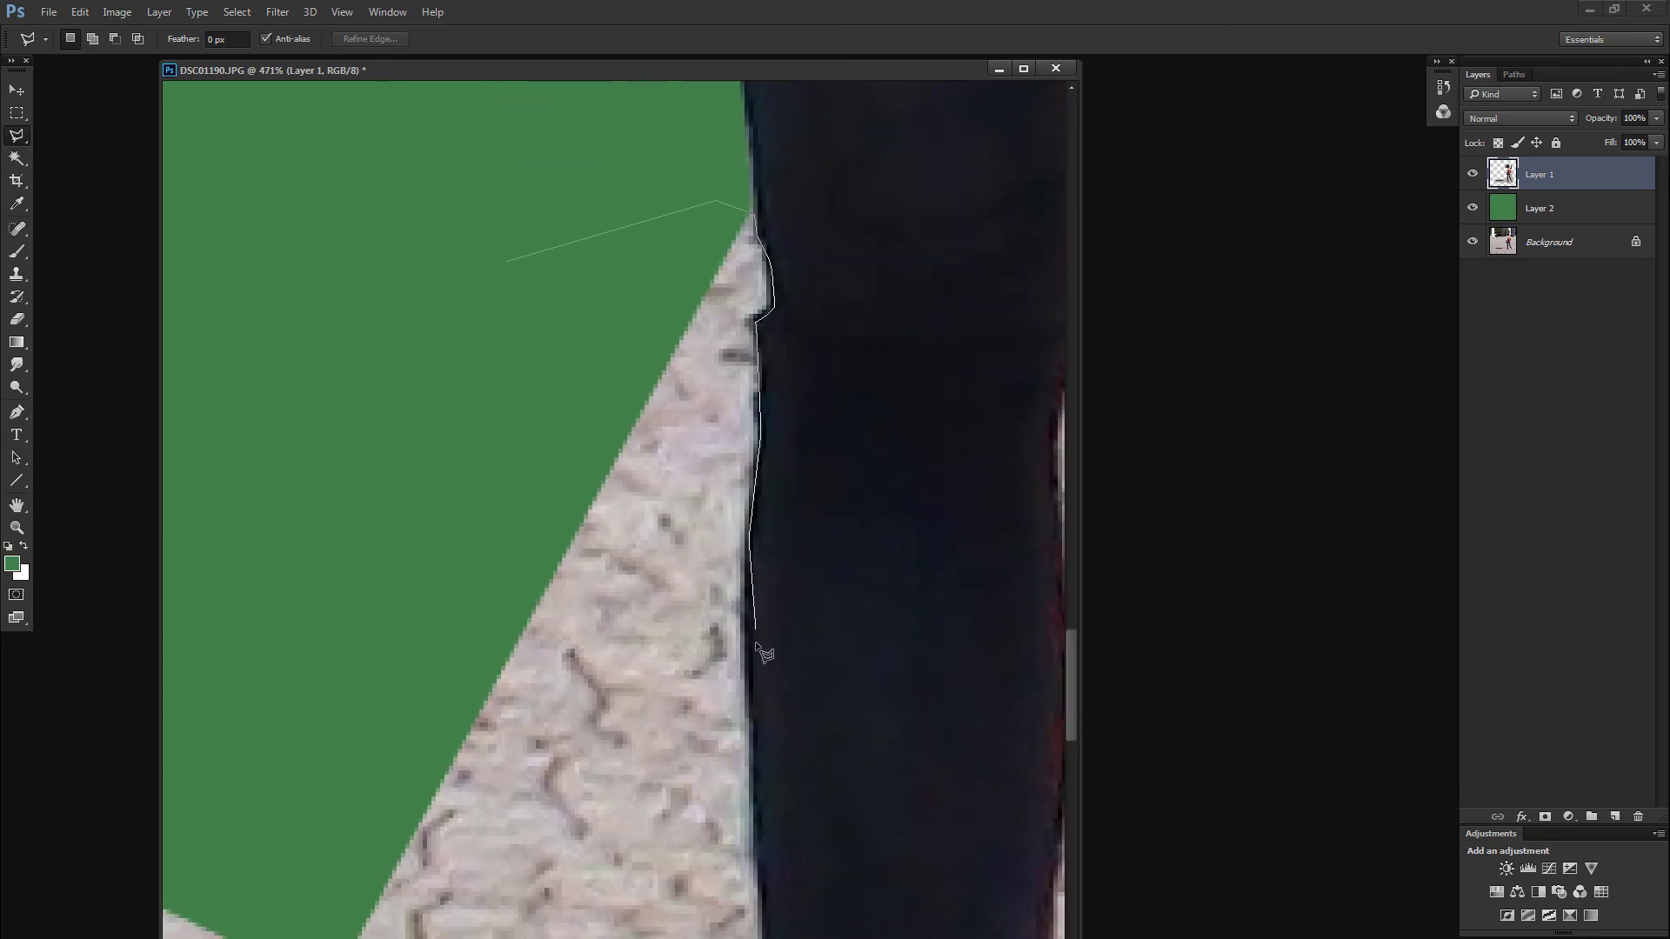
click(759, 764)
click(407, 843)
double_click(411, 348)
drag(640, 494, 465, 457)
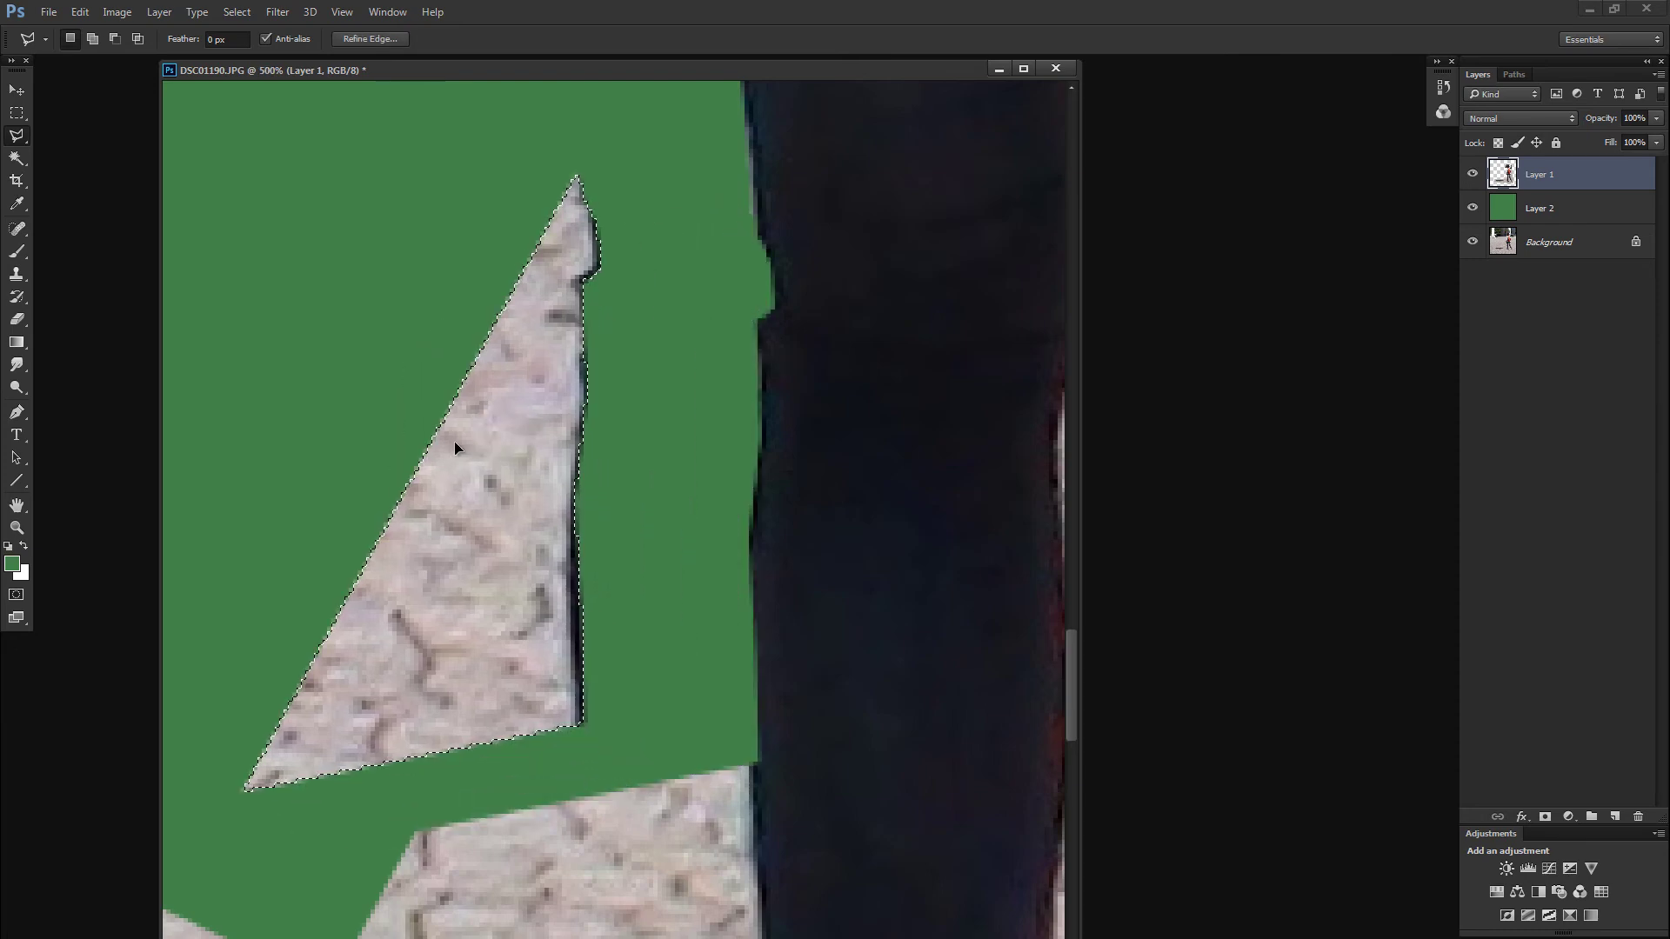
key(Delete)
key(ctrl+d)
key(ctrl+minus)
key(ctrl+minus)
key(ctrl+minus)
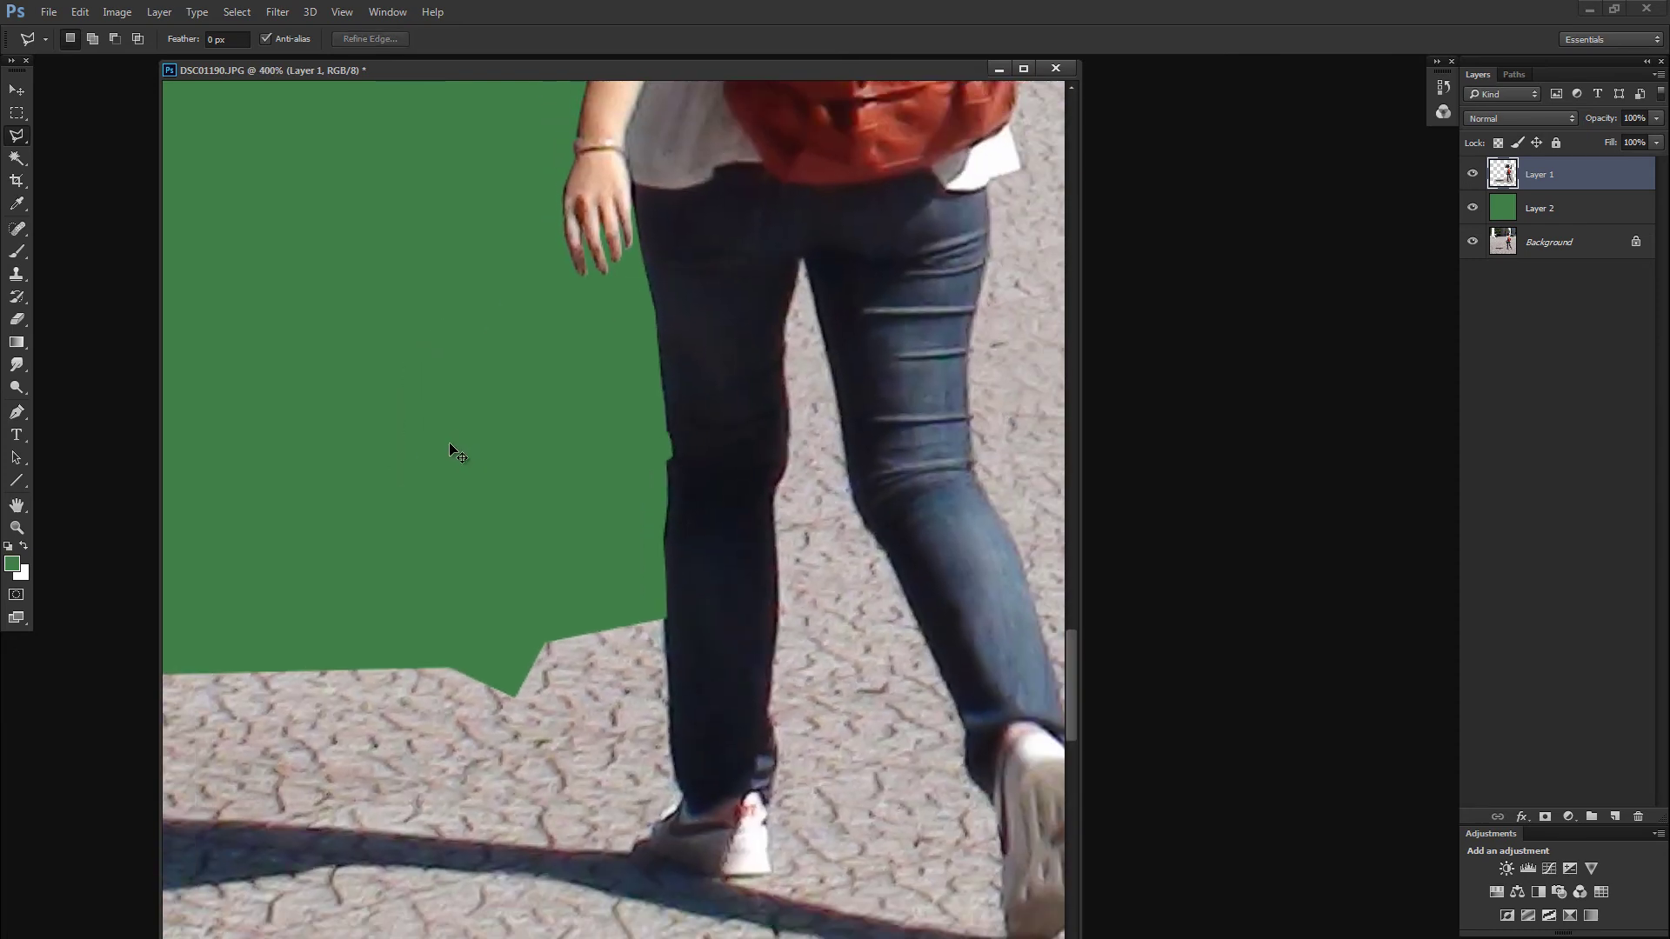
key(ctrl+minus)
key(ctrl+minus)
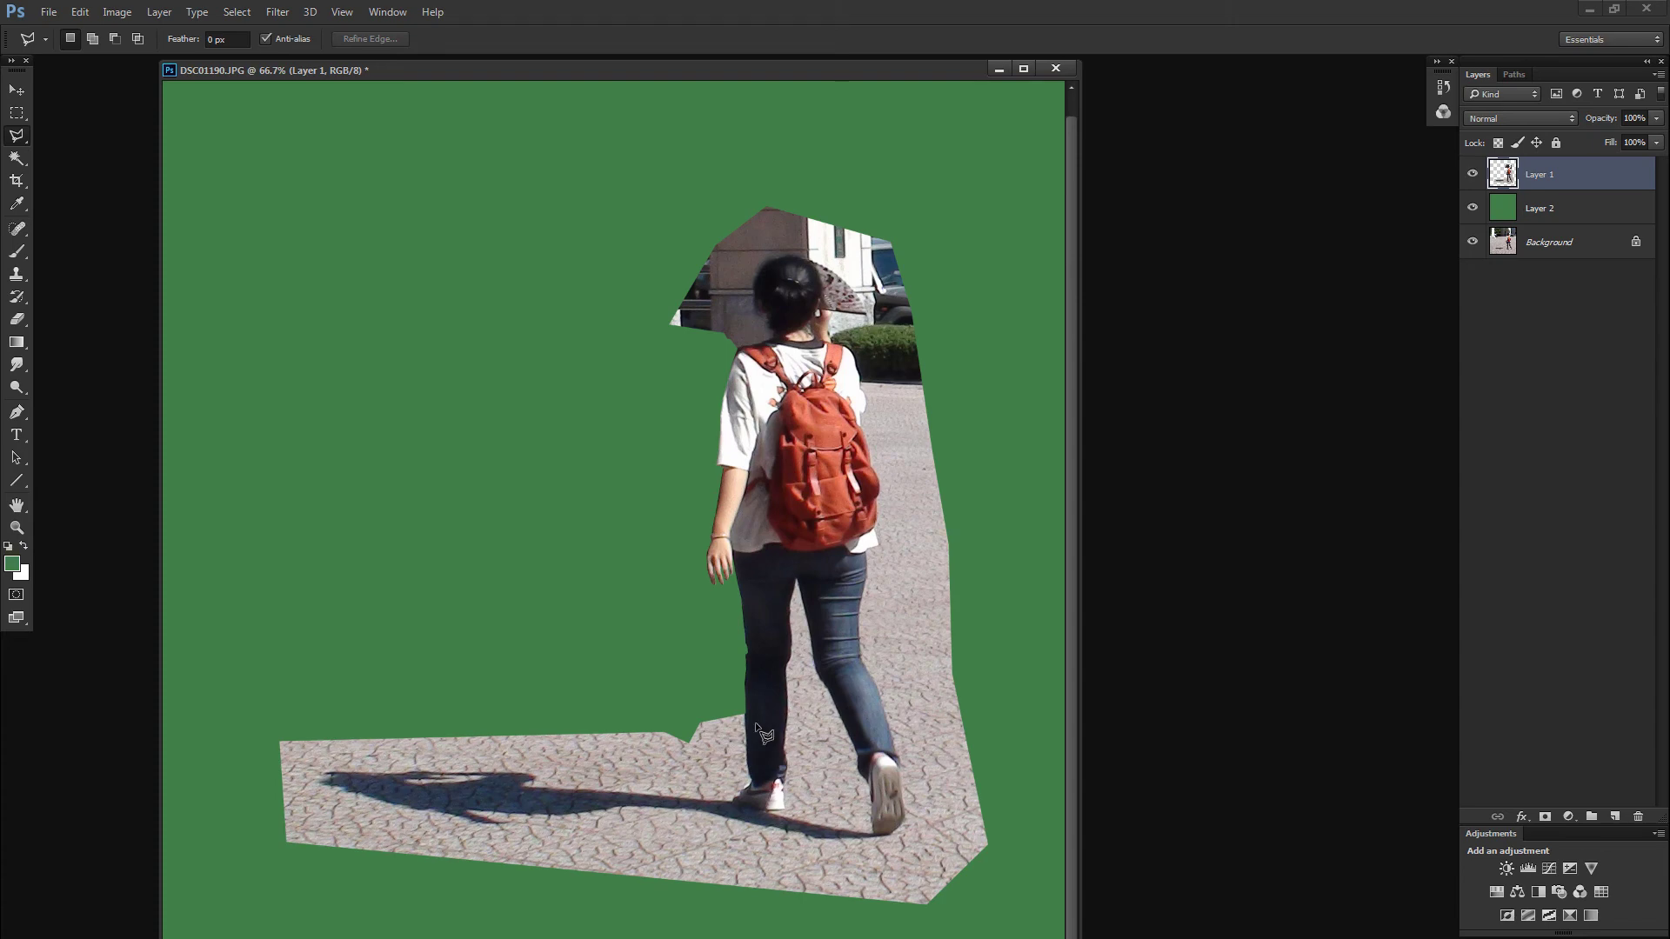
Step: Zoom in on the jeans and start outlining the pavement beside them
key(z)
drag(766, 744, 879, 723)
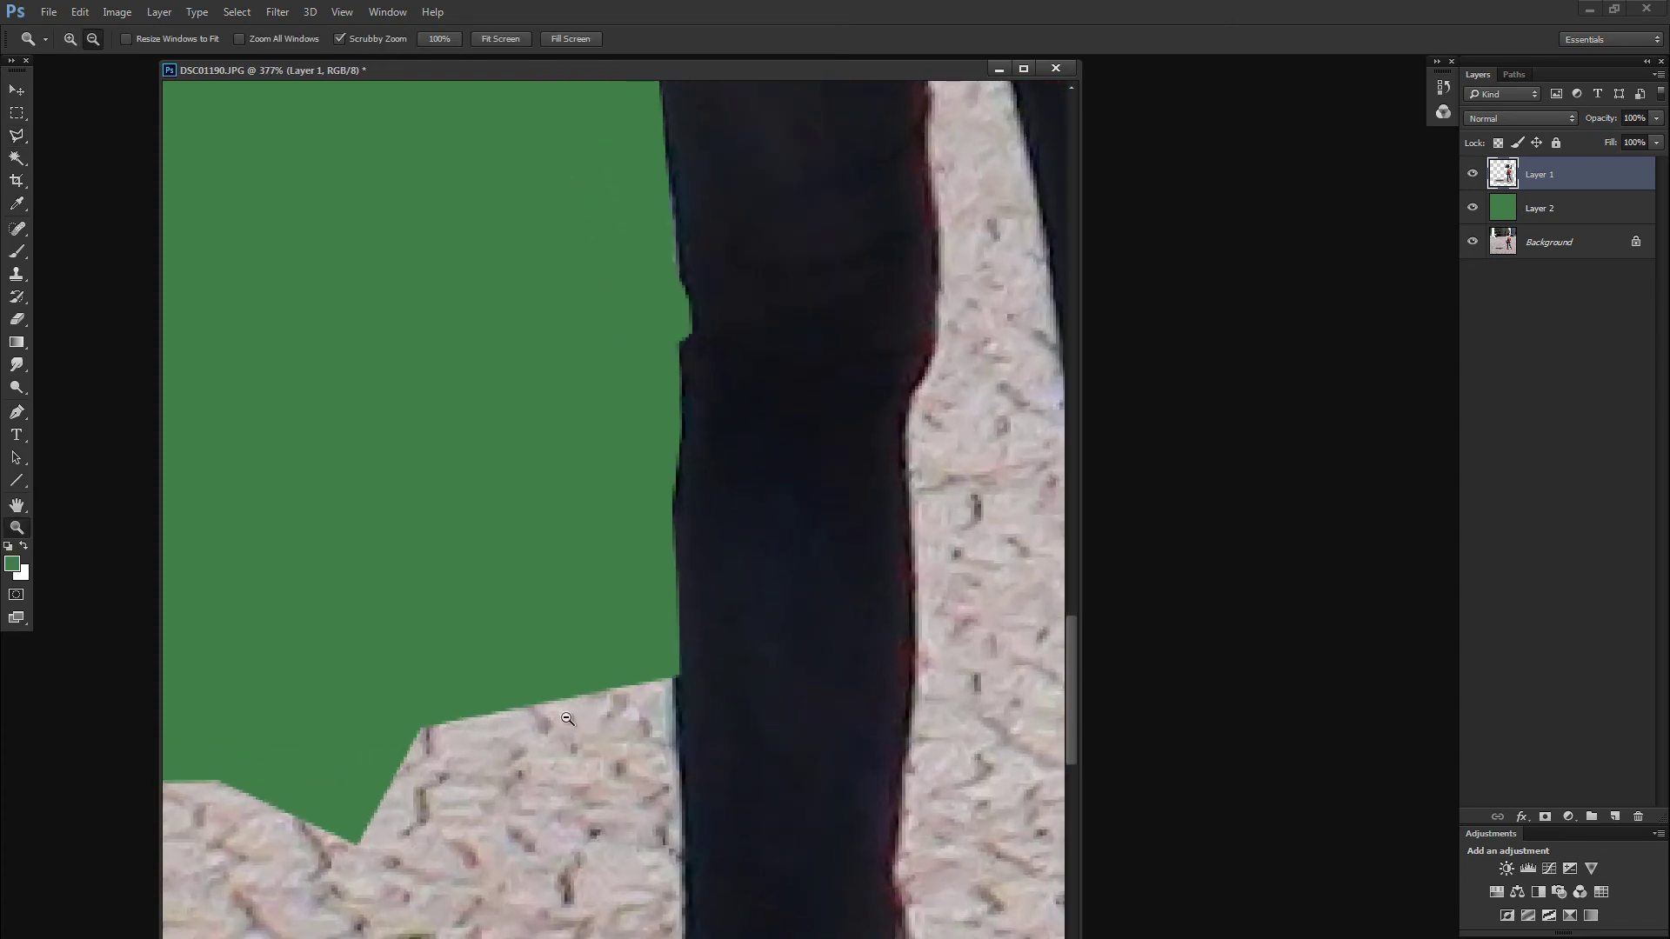
key(l)
click(332, 703)
click(561, 634)
click(633, 651)
click(678, 676)
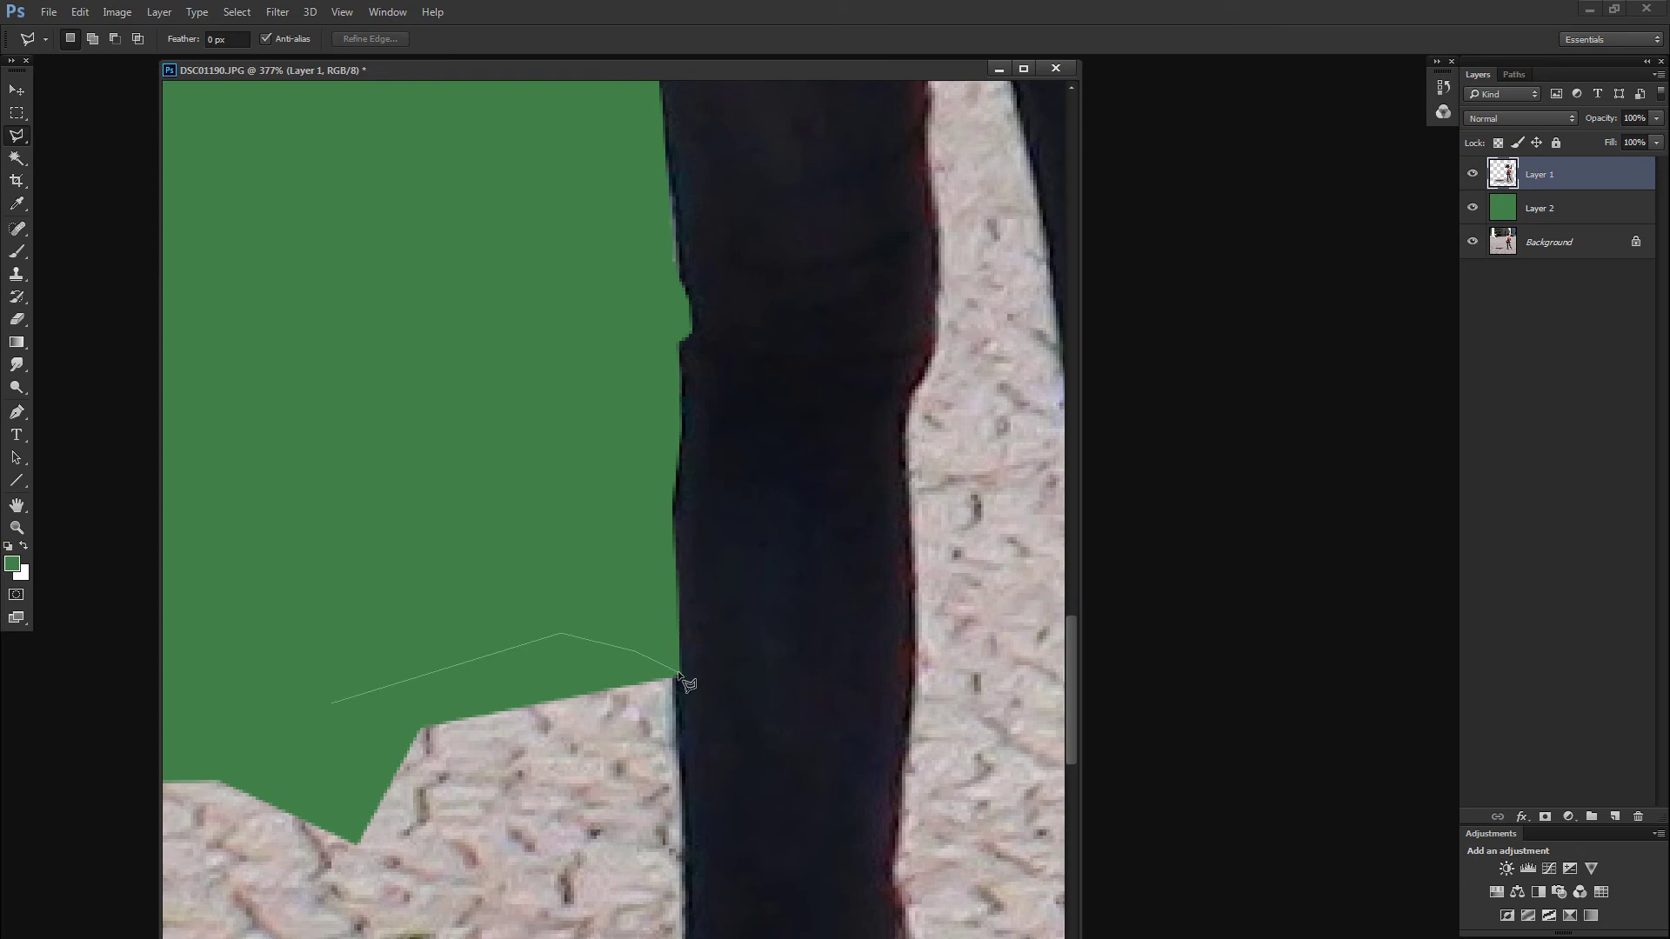
click(680, 715)
Step: Close the outline at the shoe edge, delete that pavement piece and deselect
drag(698, 770, 701, 567)
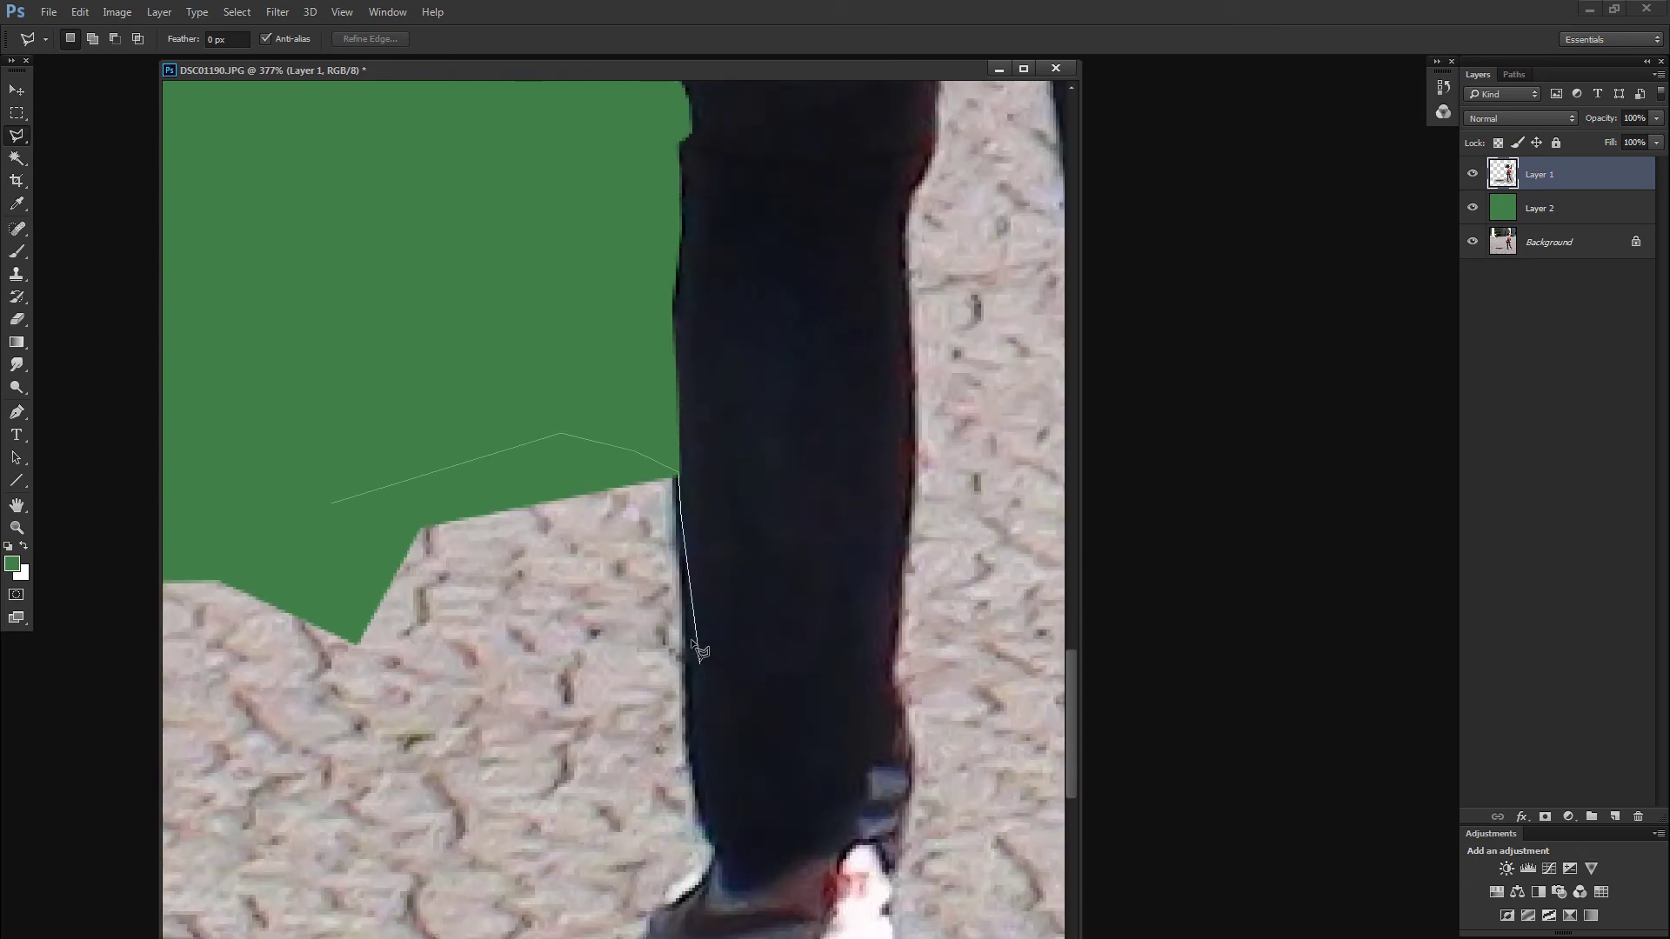
click(689, 628)
click(690, 750)
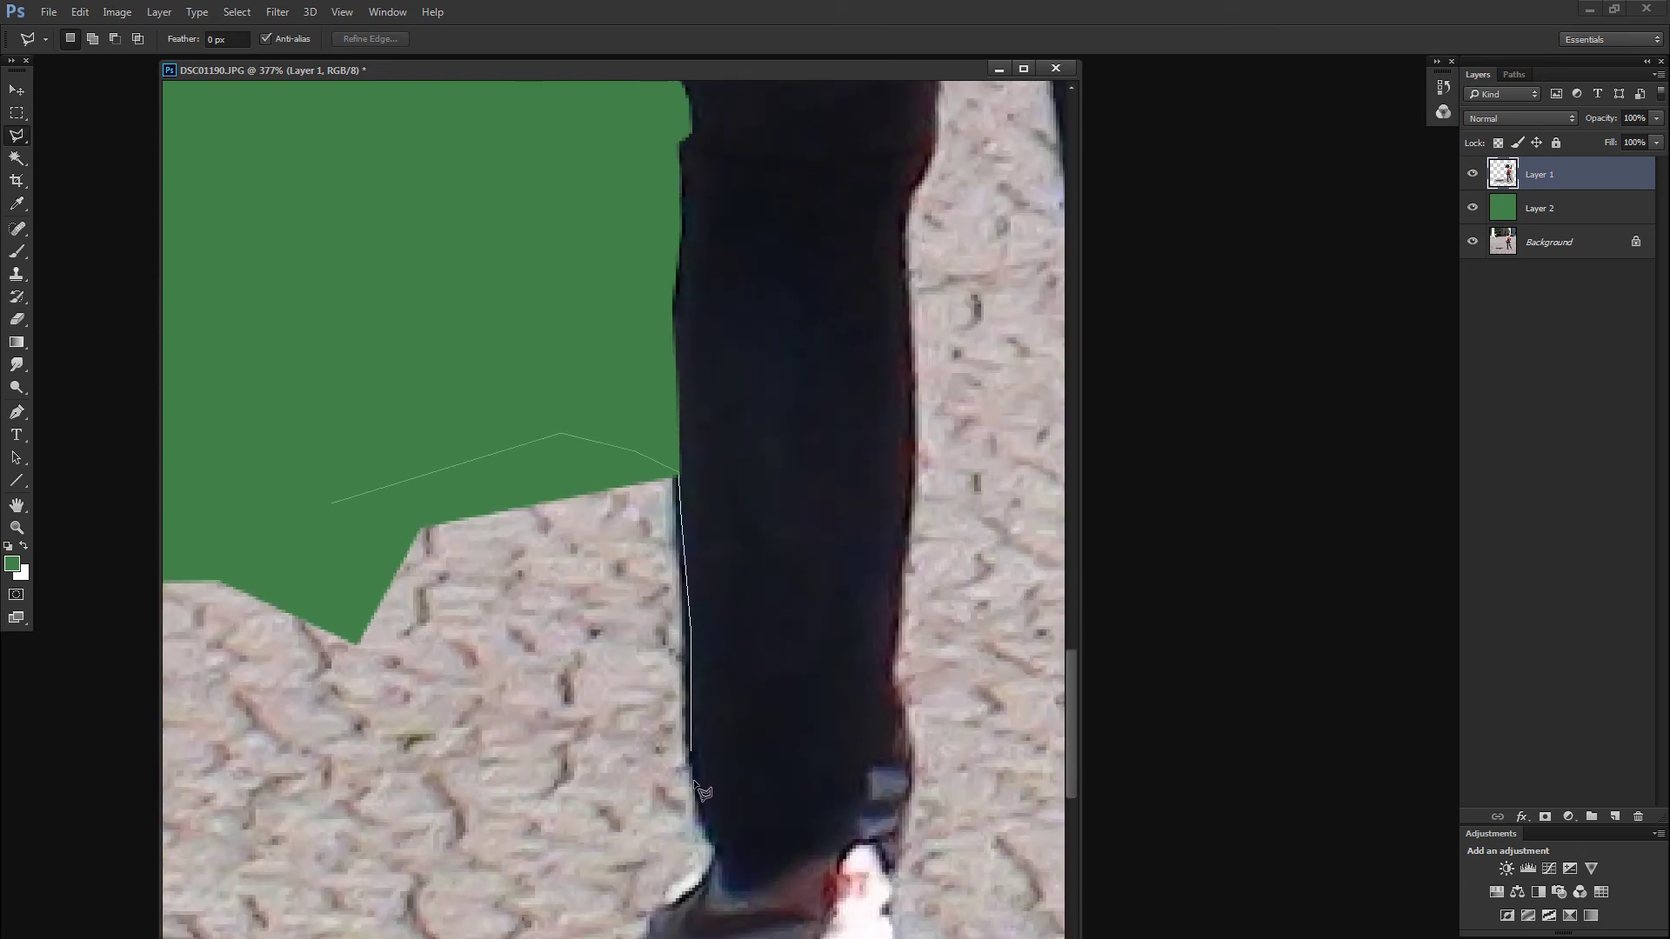
click(711, 848)
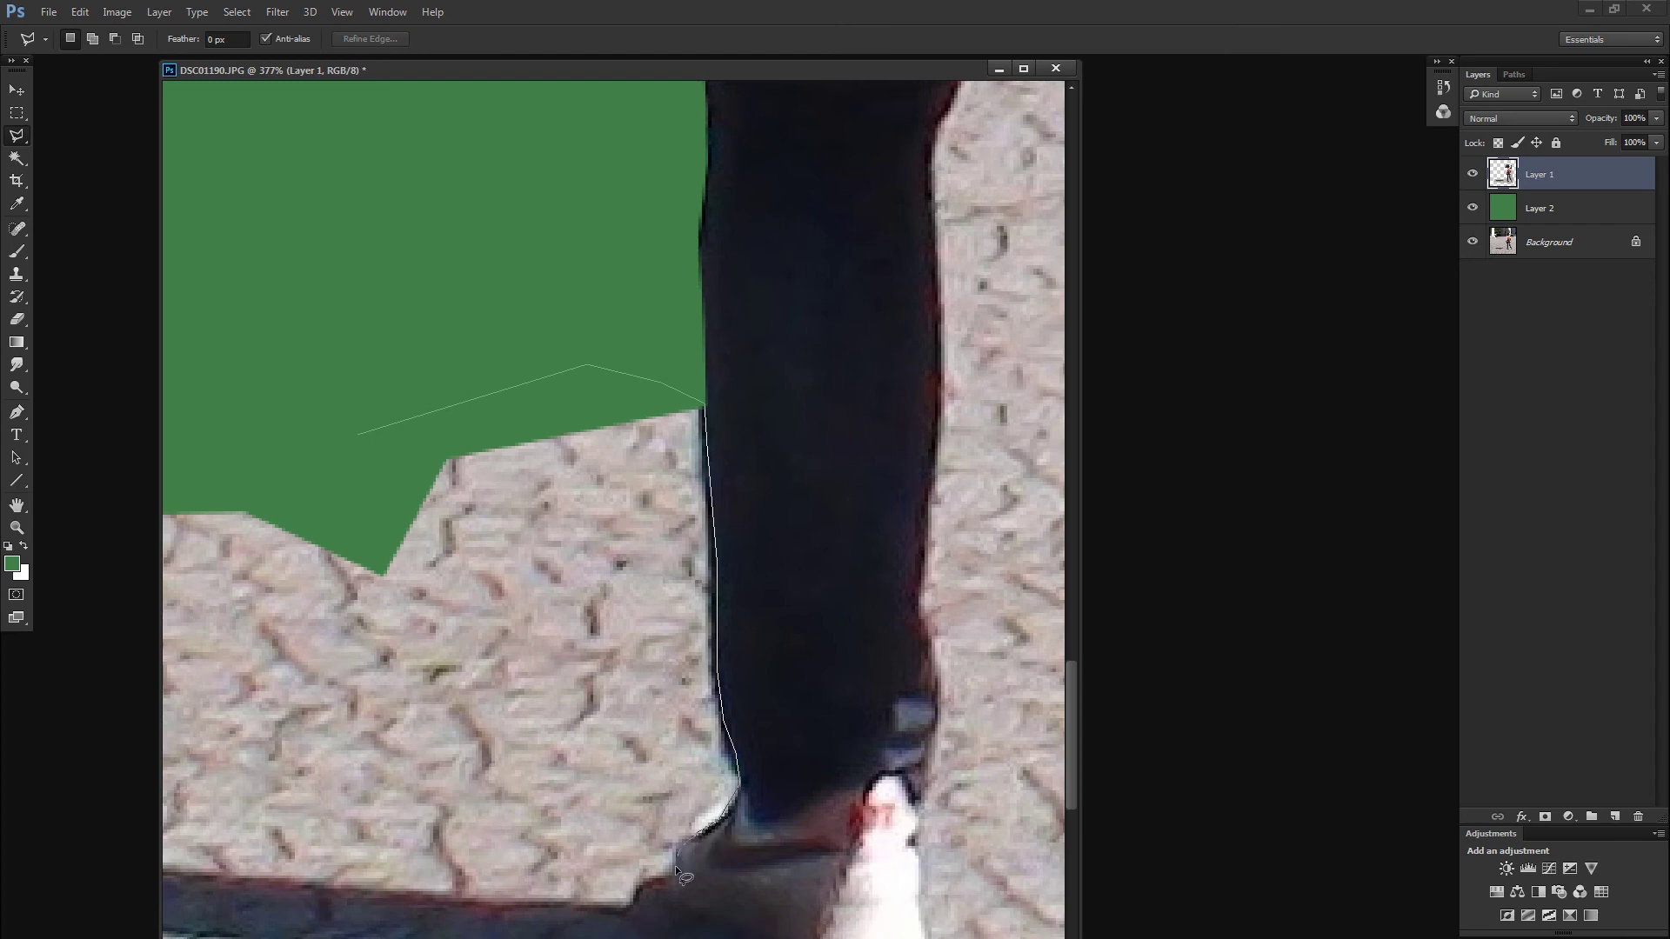
click(537, 864)
double_click(440, 604)
drag(490, 611, 446, 548)
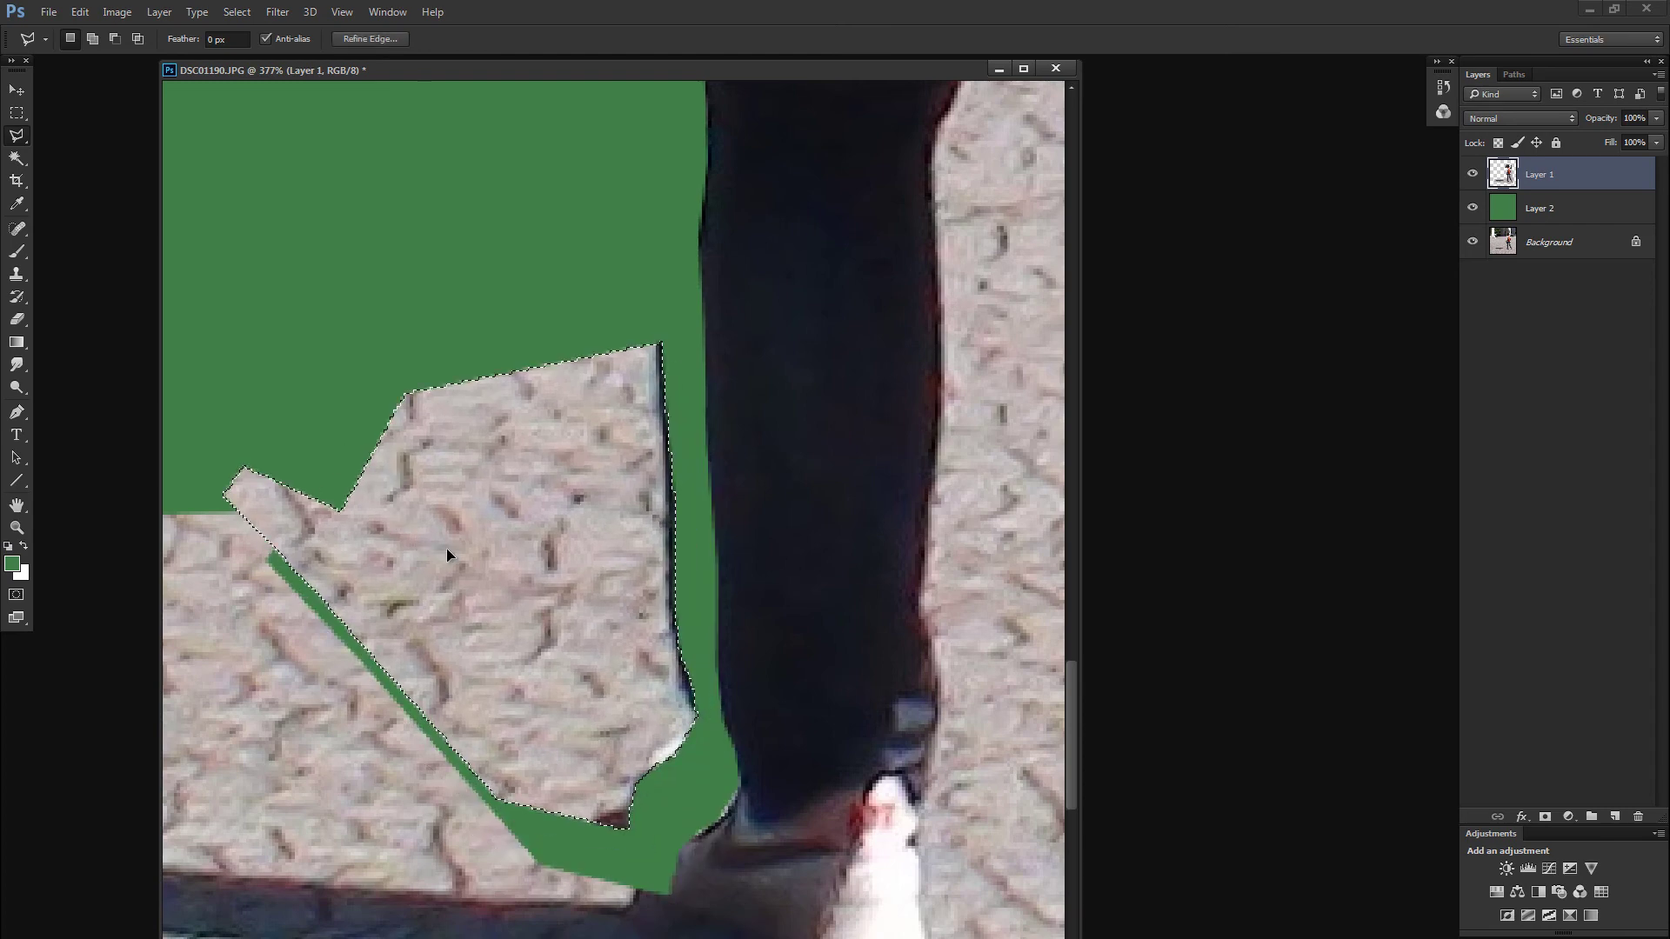
key(Delete)
key(ctrl+d)
Step: Start a new outline near the shoe between the legs, removing misplaced corners
scroll(571, 474, down, 3)
scroll(570, 474, right, 5)
click(756, 674)
click(550, 706)
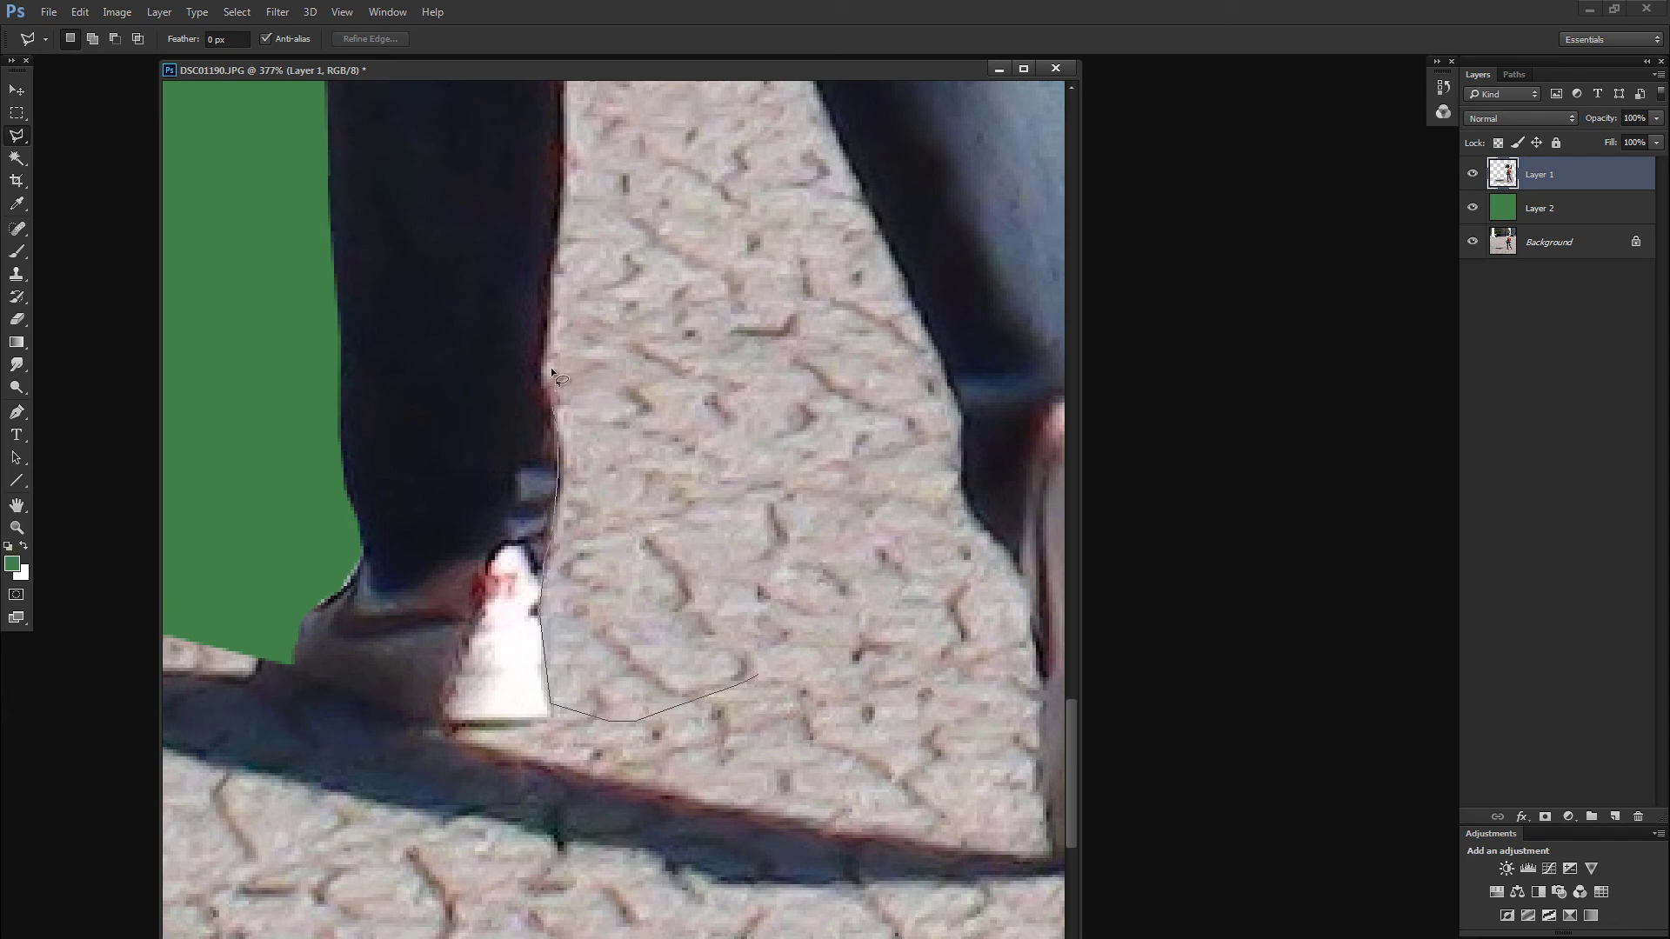
scroll(574, 557, up, 2)
scroll(583, 591, up, 2)
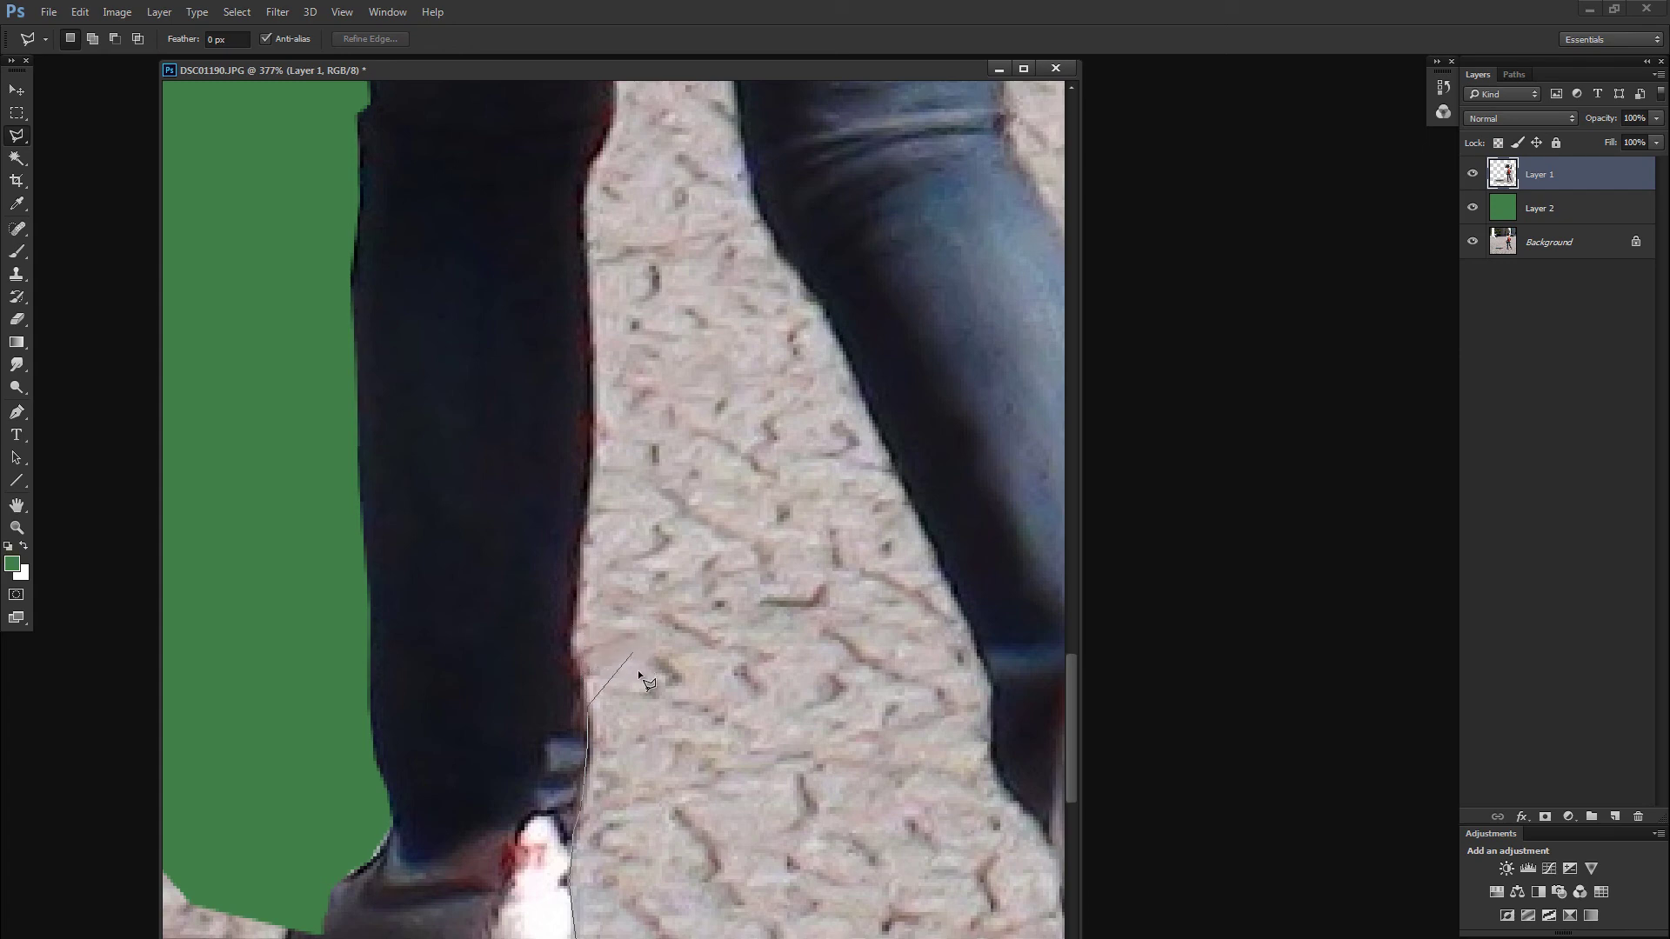
key(BackSpace)
click(714, 690)
click(653, 419)
click(790, 402)
key(BackSpace)
key(BackSpace)
key(BackSpace)
key(BackSpace)
Step: Trace the outline up the leg edge to the crotch
scroll(581, 602, up, 2)
scroll(581, 602, up, 2)
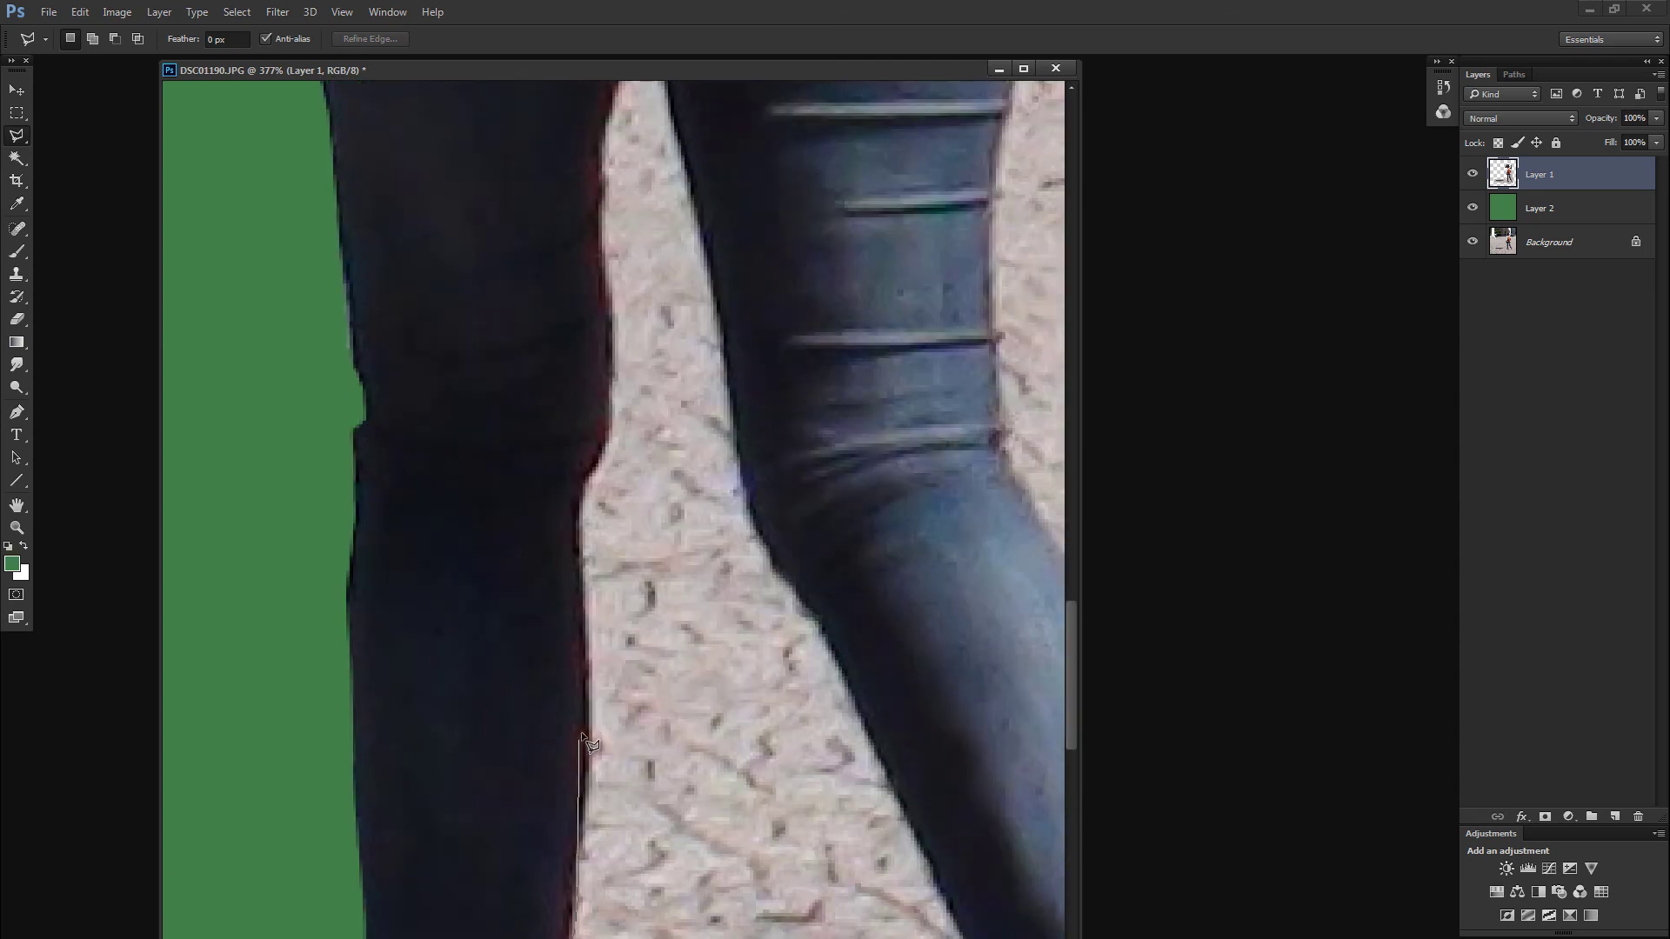
click(579, 522)
click(588, 461)
scroll(603, 697, up, 4)
scroll(609, 743, up, 1)
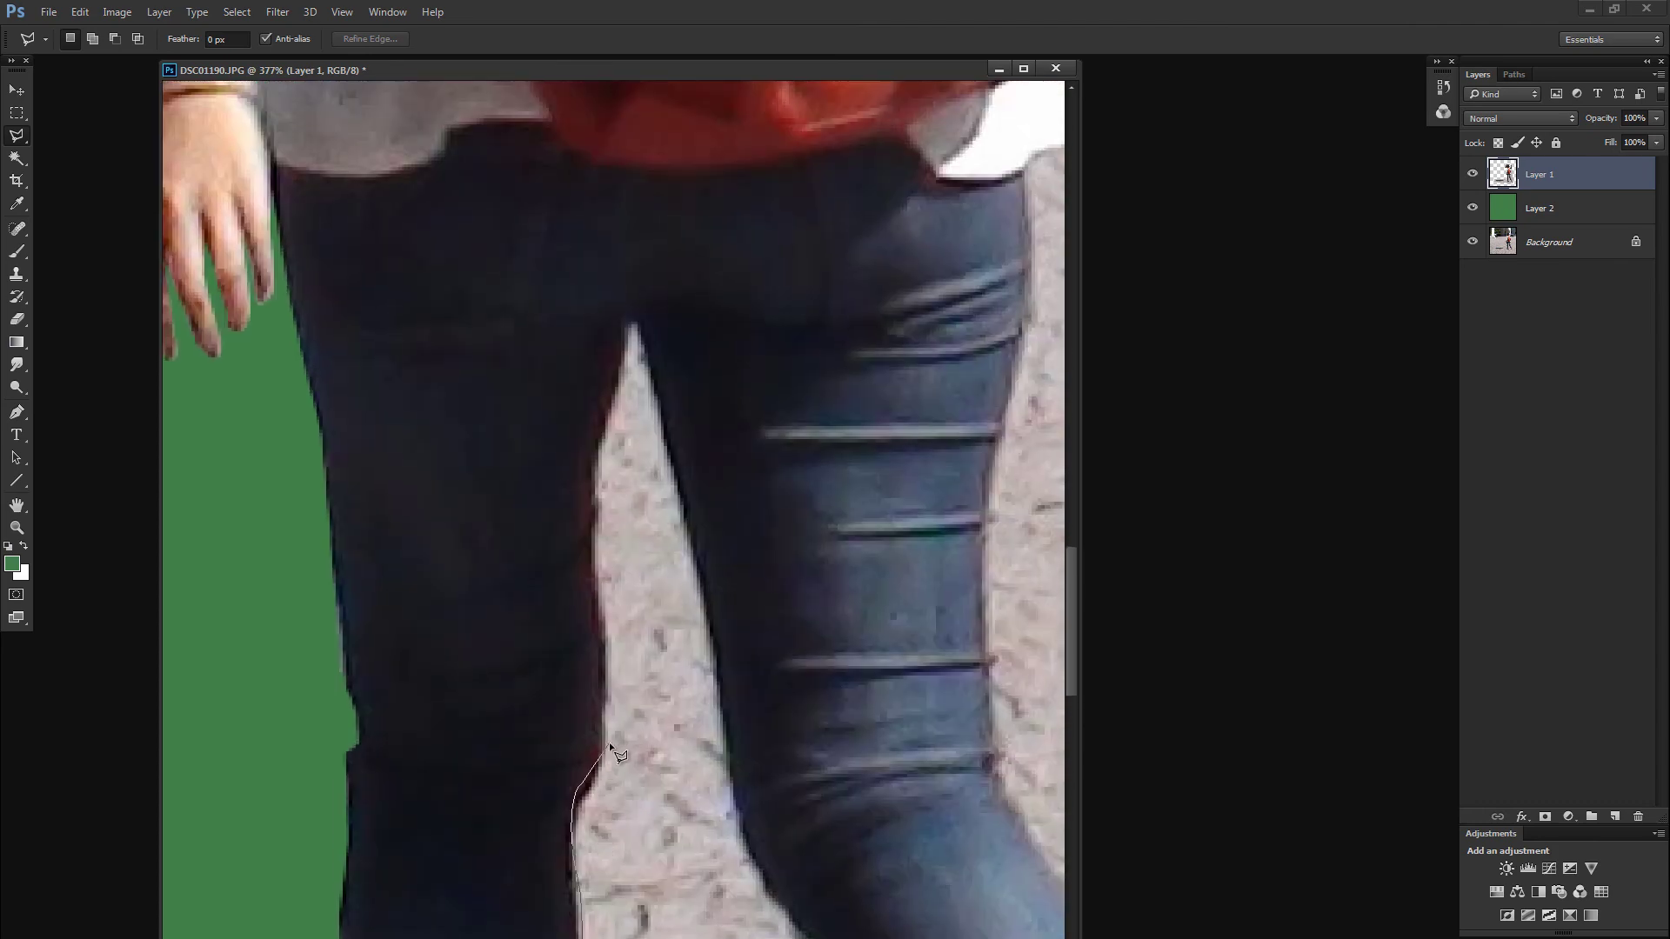
drag(609, 743, 586, 419)
click(602, 439)
click(630, 317)
Step: Trace down the other leg, close the gap outline and delete the pavement between the legs
mouse_move(640, 323)
mouse_down()
mouse_move(739, 707)
mouse_move(749, 835)
mouse_move(573, 407)
mouse_up()
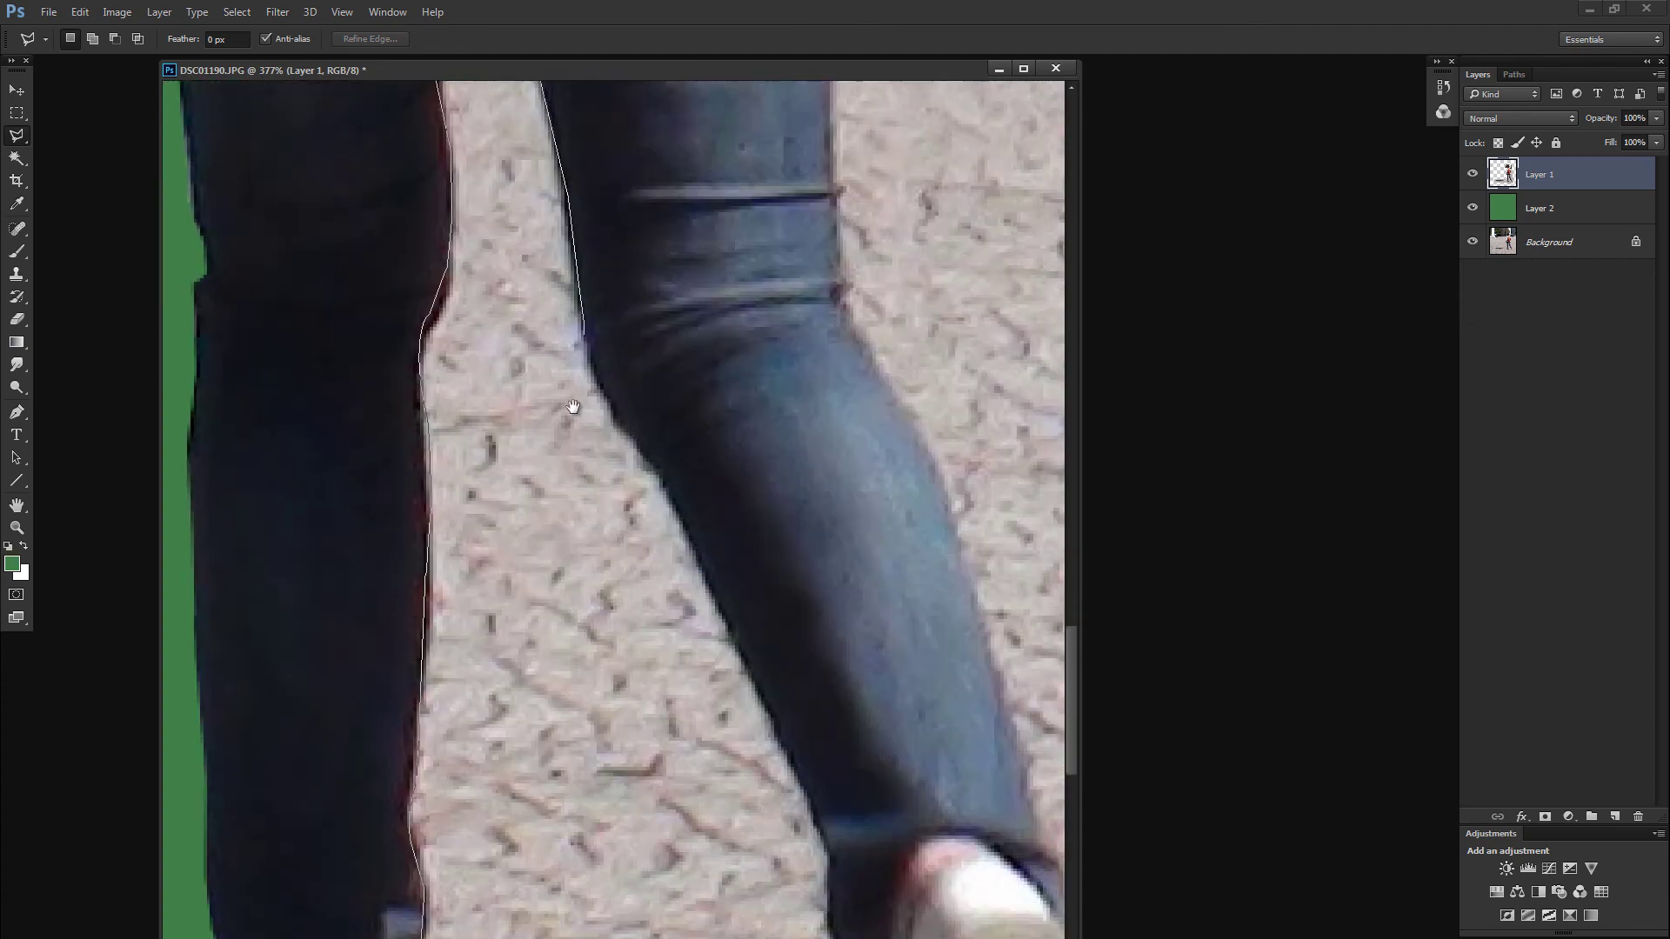
drag(582, 337, 656, 477)
click(654, 766)
double_click(615, 739)
key(Delete)
key(ctrl+minus)
key(ctrl+minus)
key(ctrl+minus)
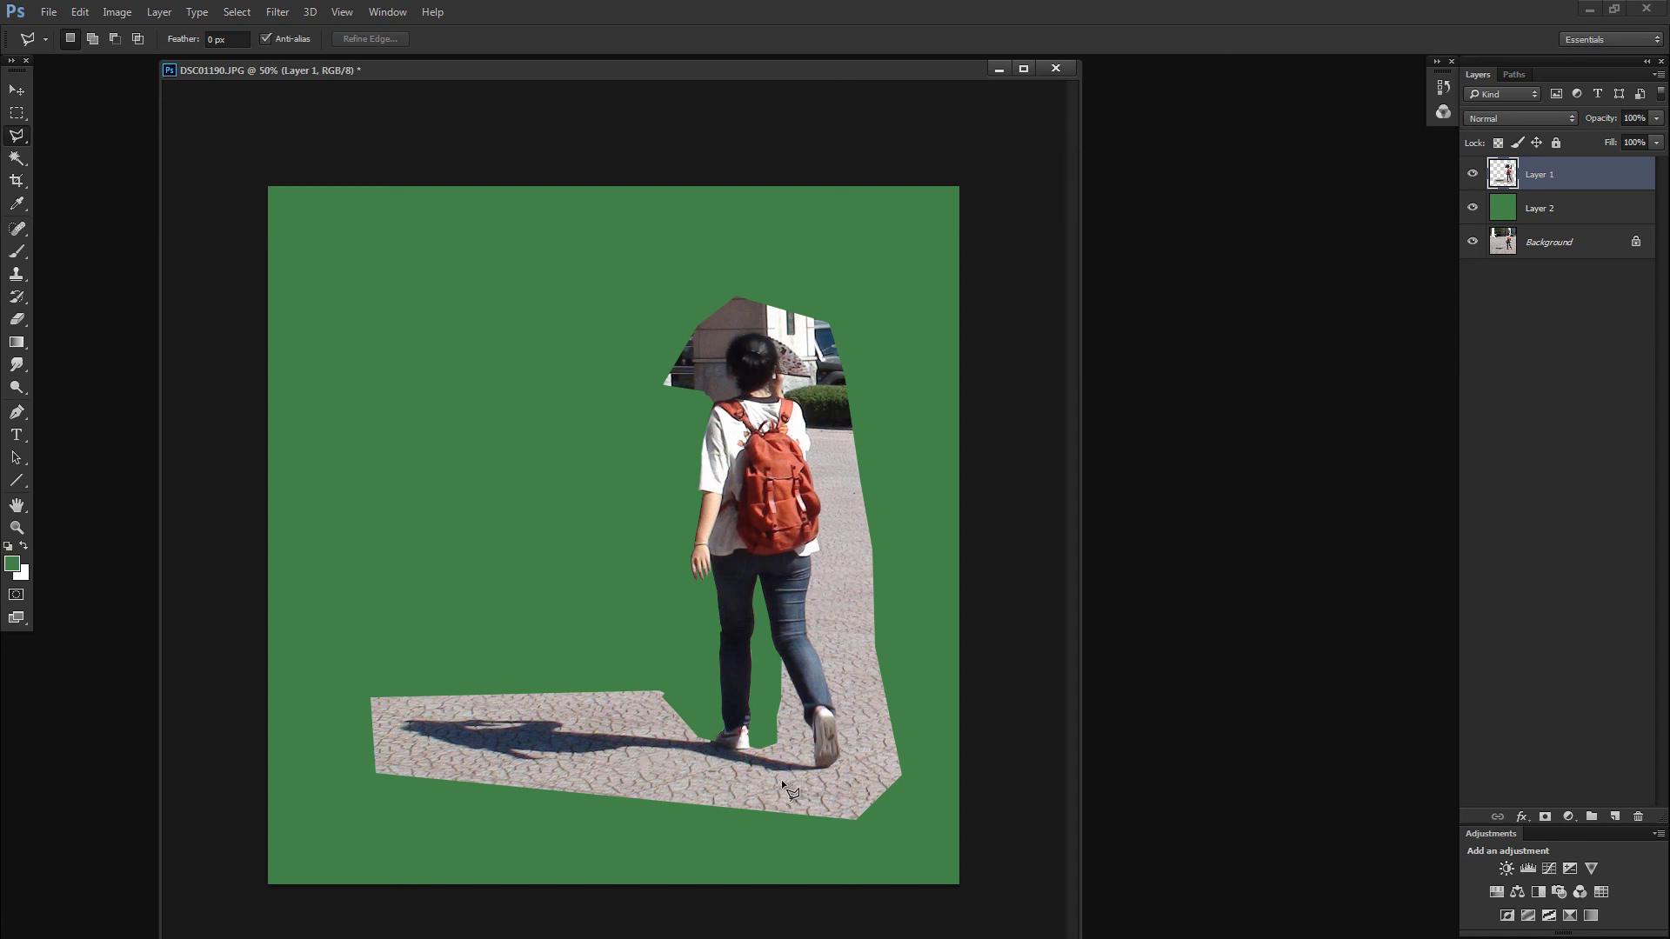
key(z)
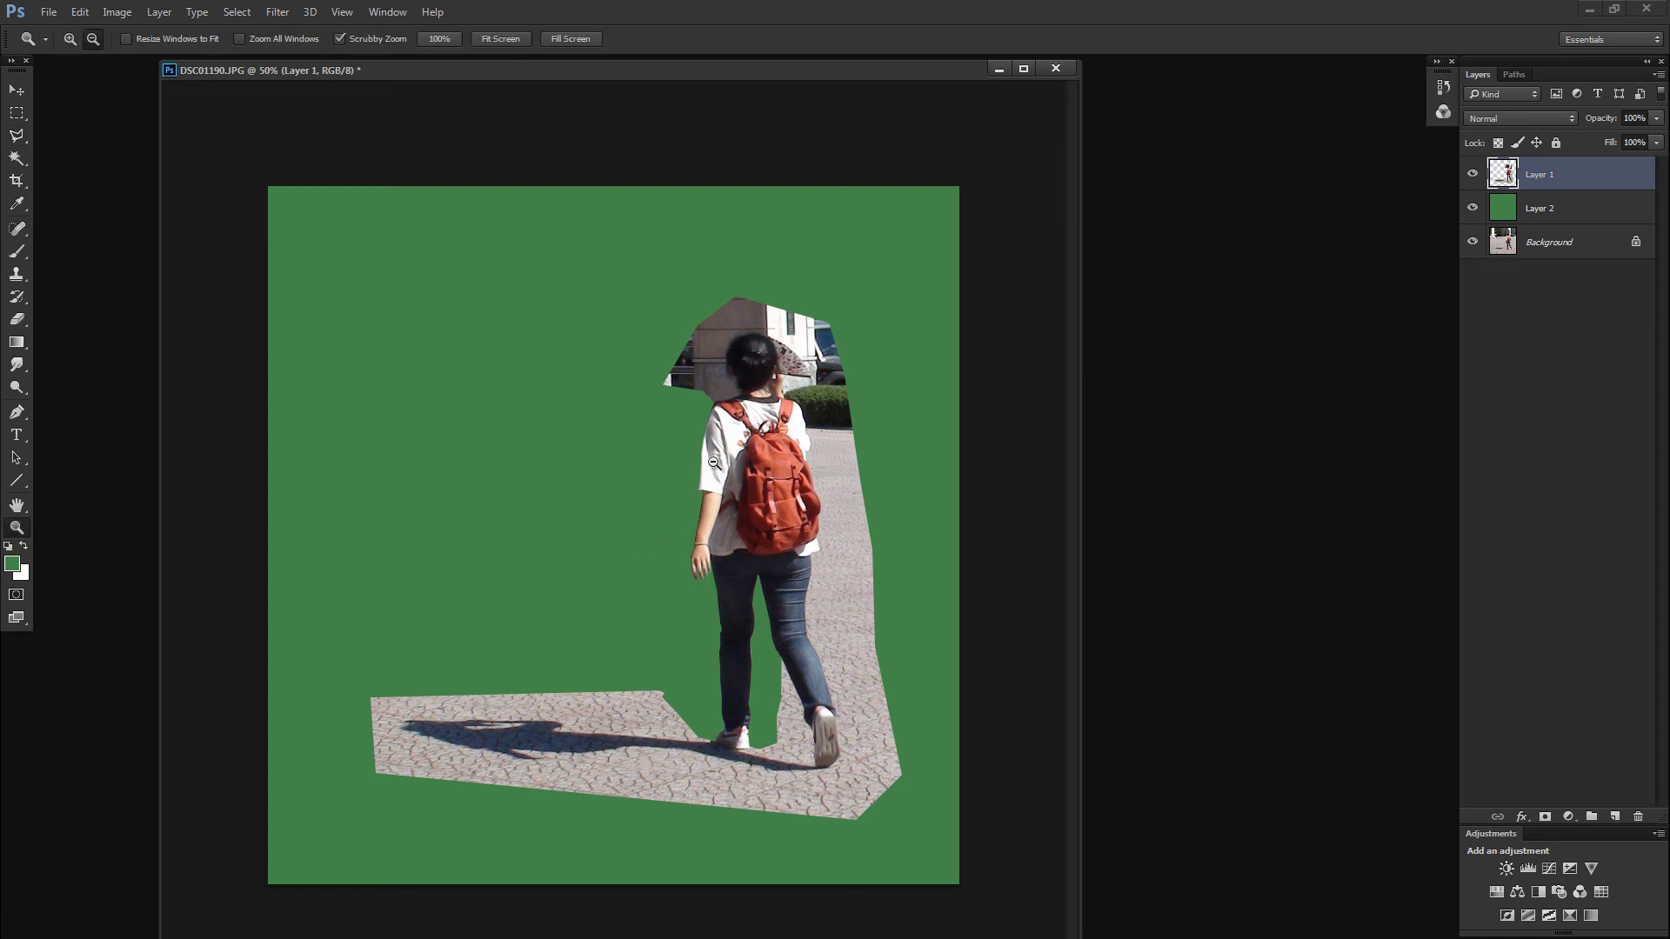
drag(473, 467, 571, 462)
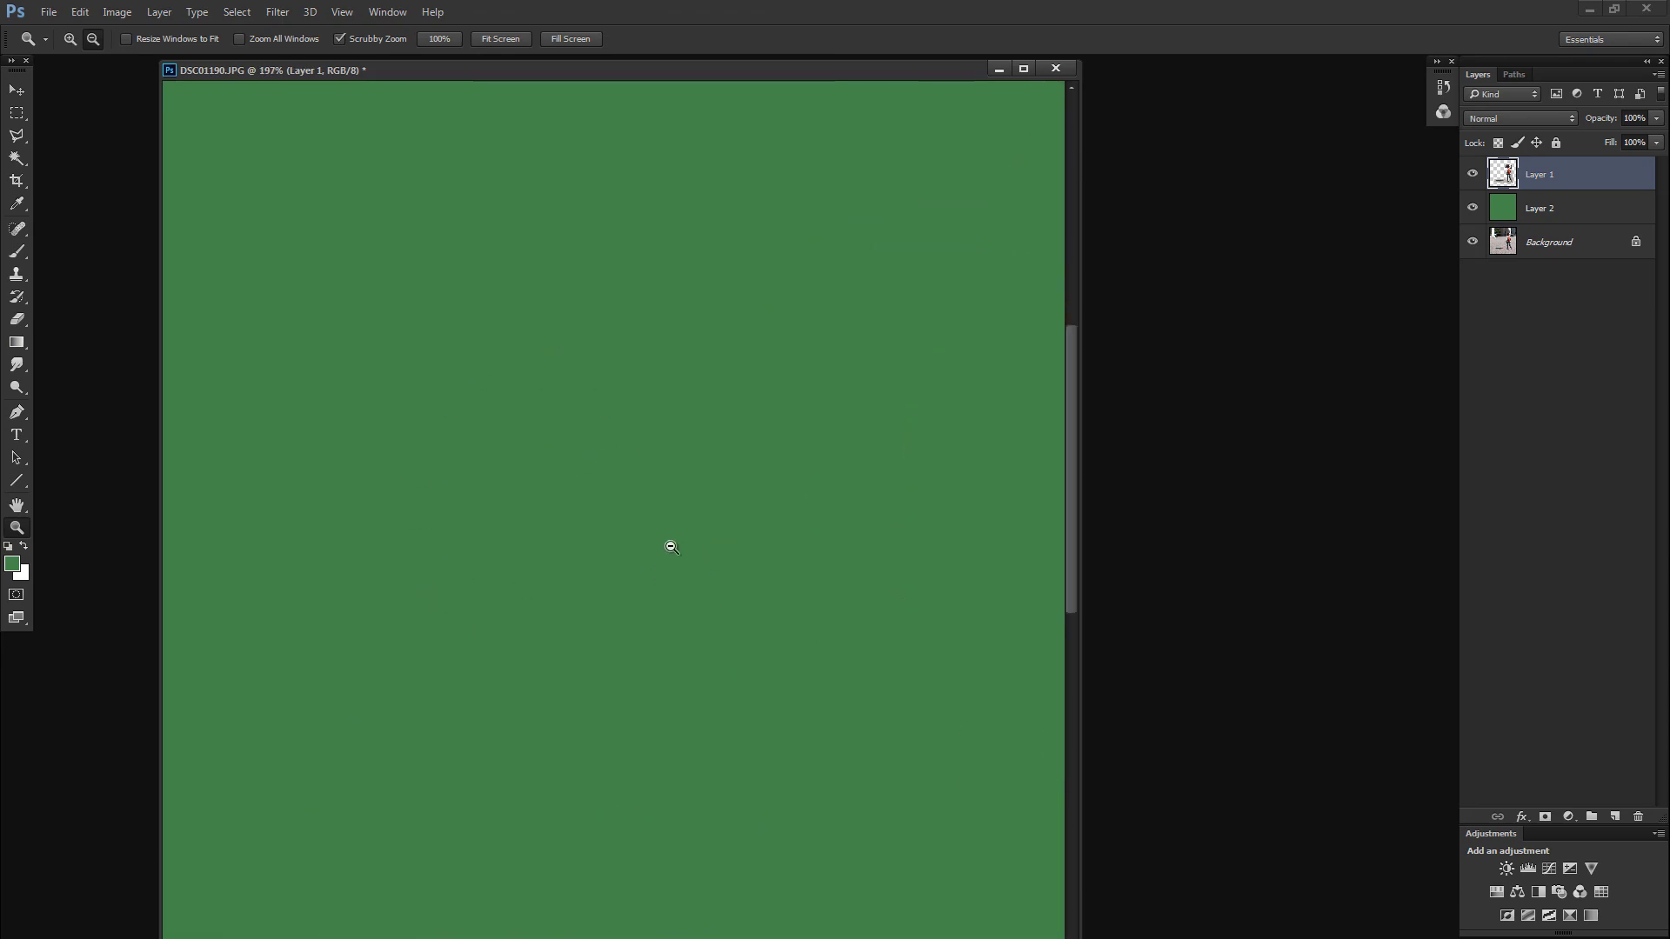
mouse_move(669, 545)
mouse_down()
mouse_move(571, 685)
mouse_move(608, 685)
mouse_move(757, 586)
mouse_move(502, 548)
mouse_move(604, 811)
mouse_move(496, 522)
mouse_move(708, 522)
mouse_up()
key(l)
click(550, 660)
click(594, 724)
click(674, 701)
key(ctrl+d)
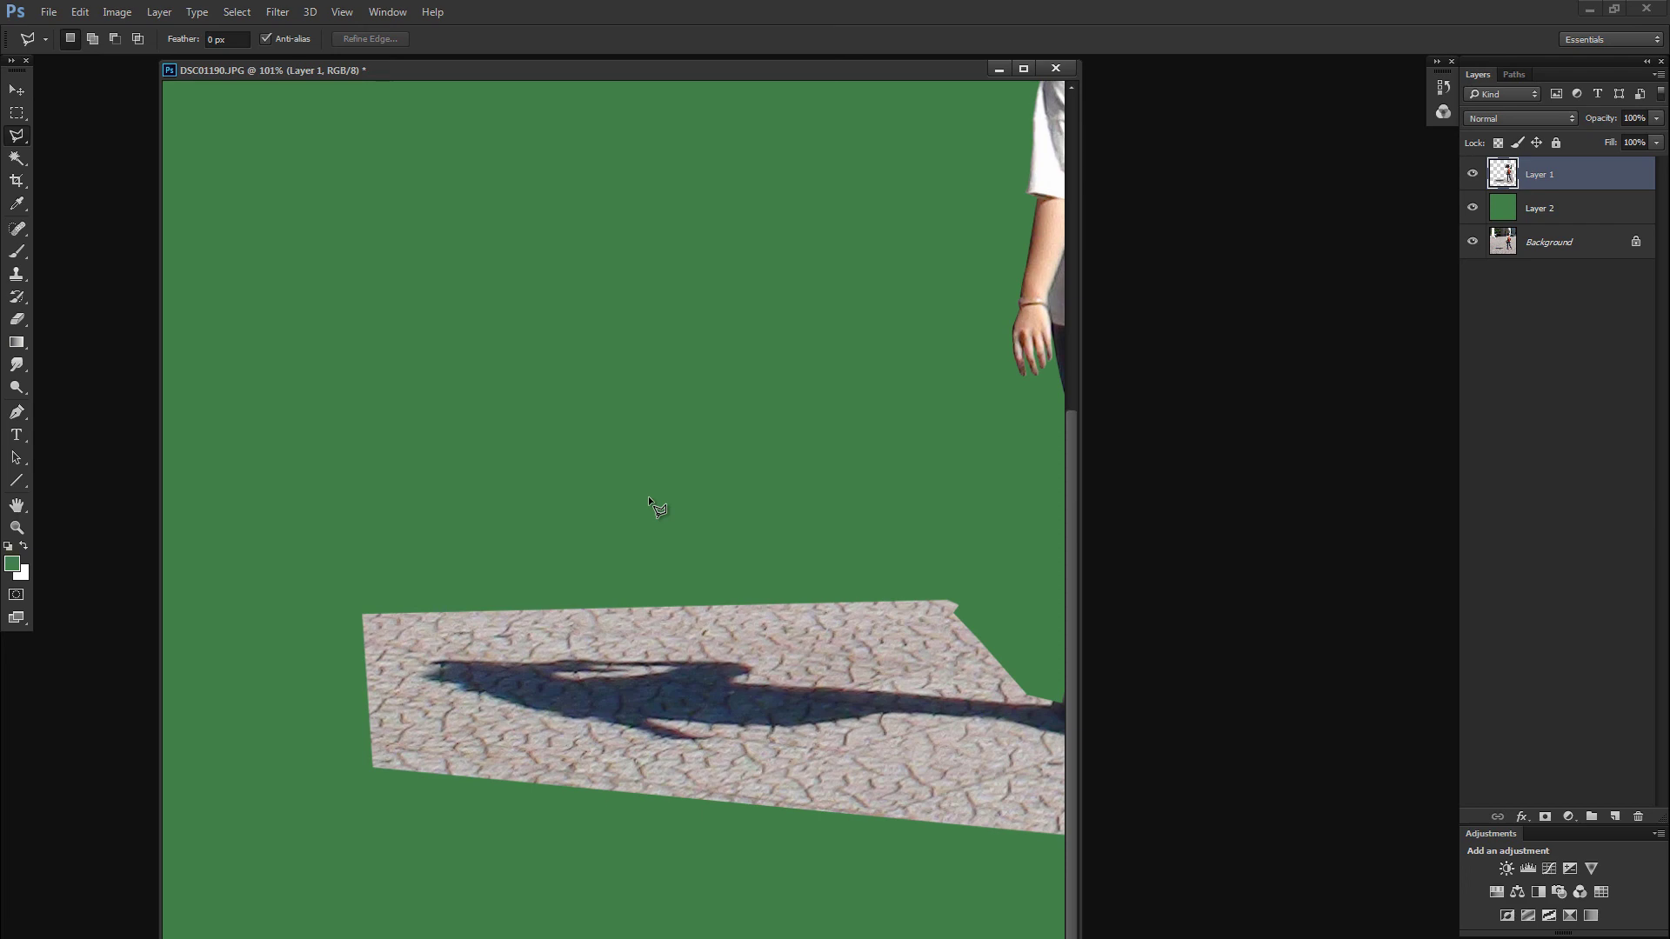
Step: Open DSC01190 and DSC01186 together from the Photo Gallery folder
key(ctrl+o)
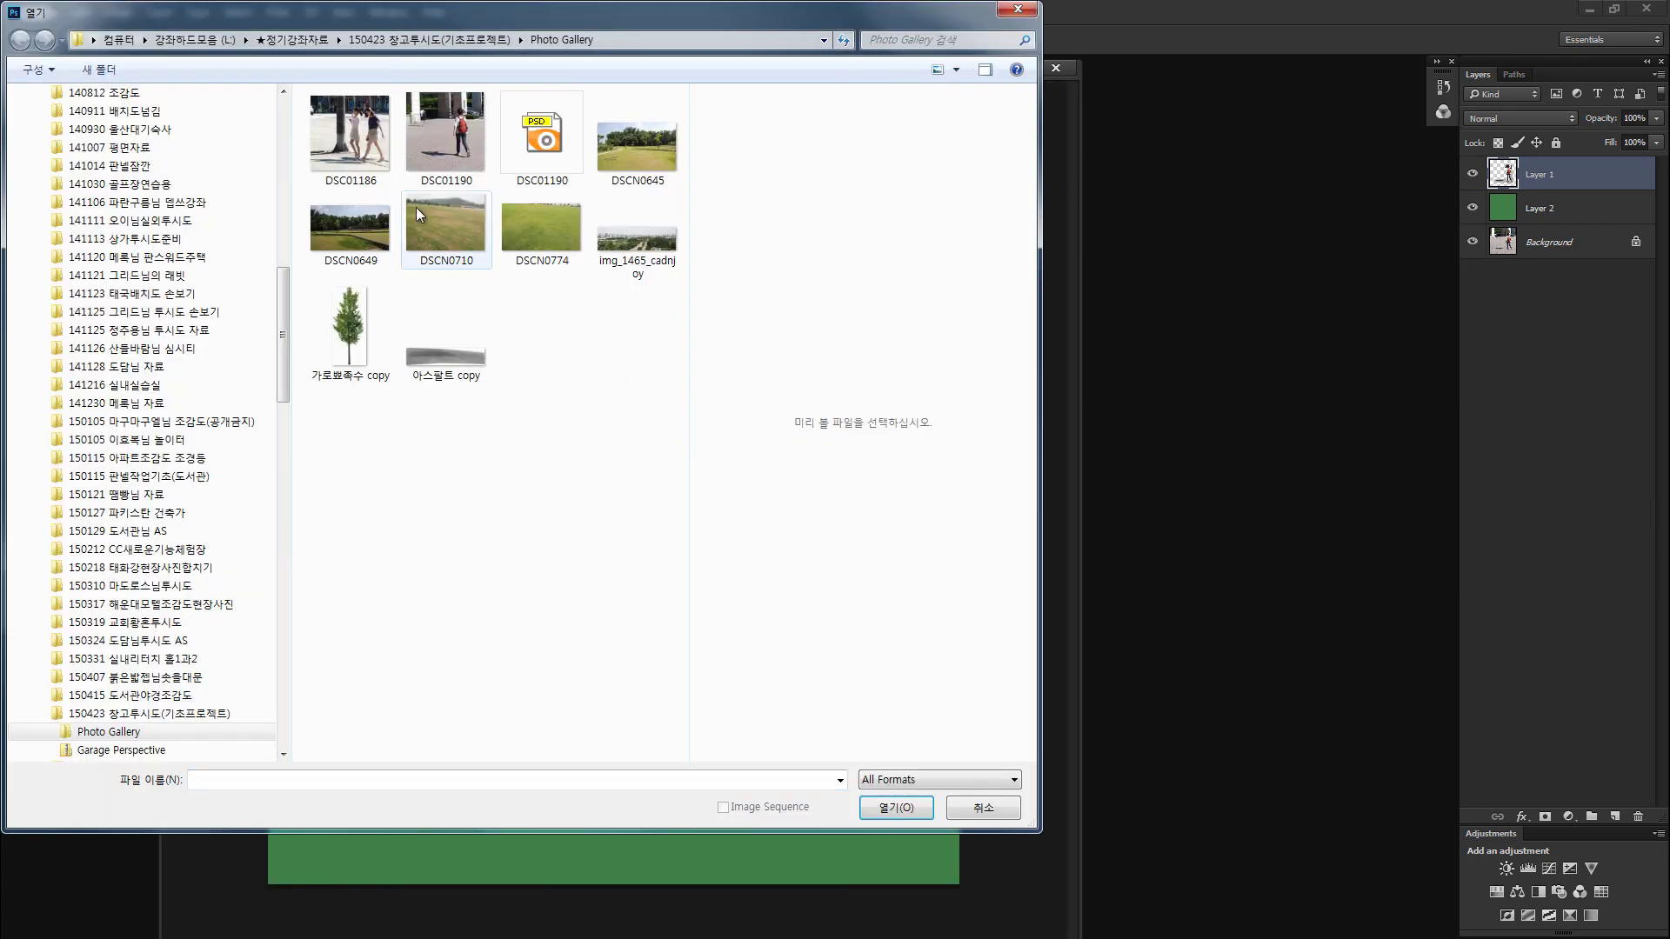
click(439, 144)
ctrl+click(361, 137)
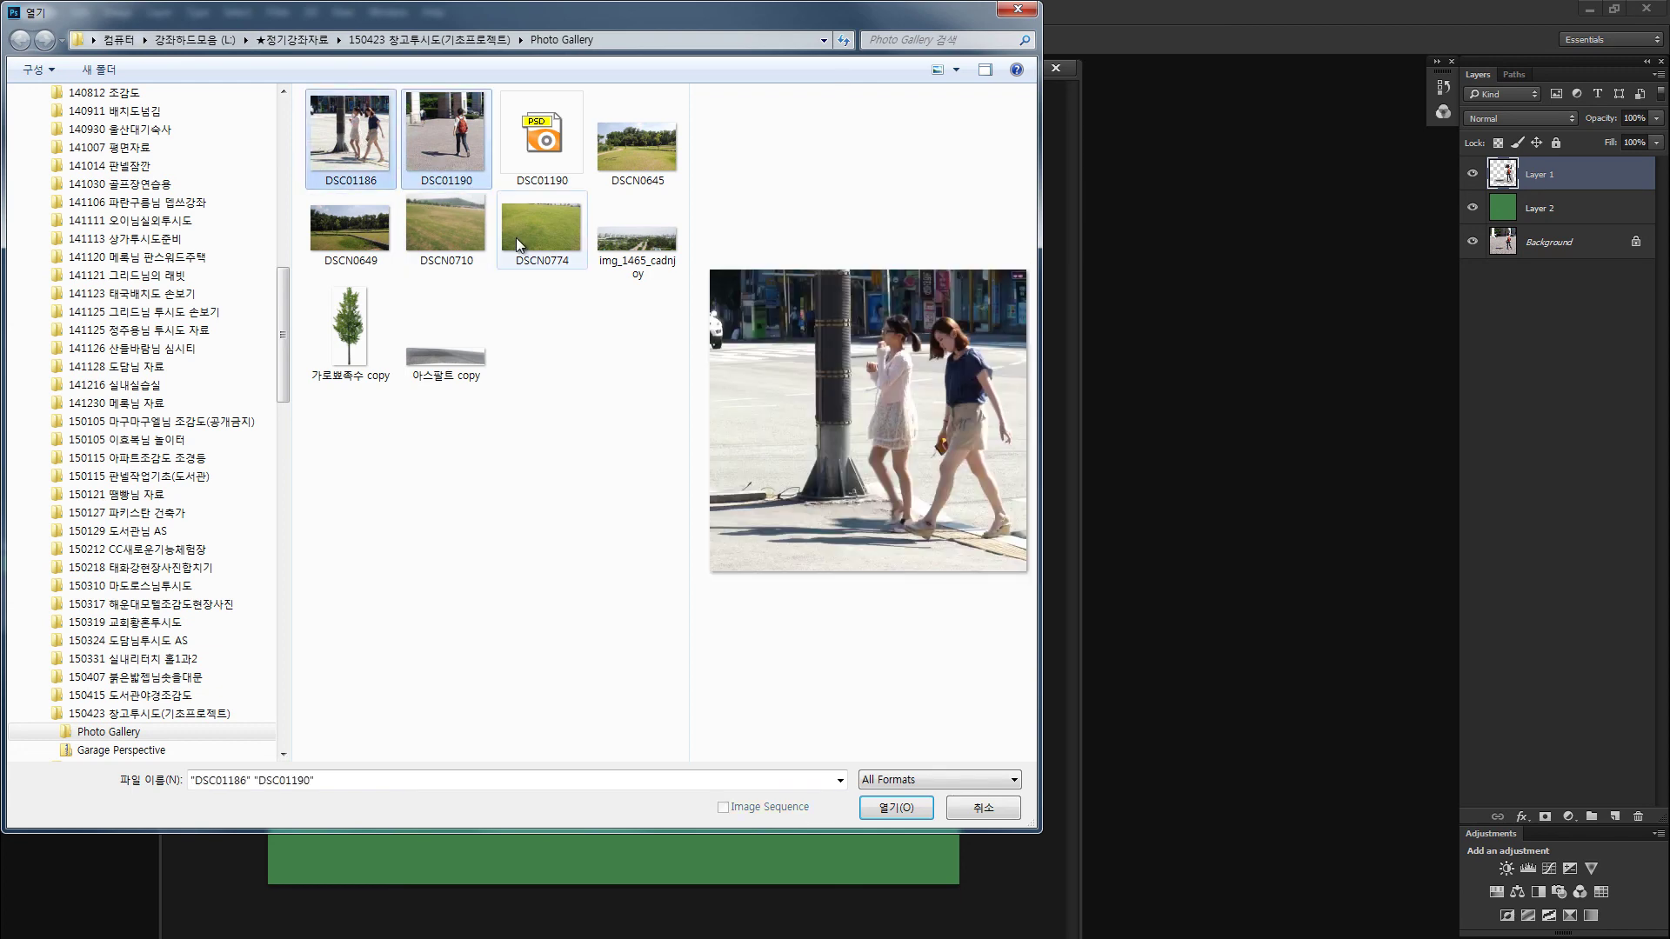
key(Return)
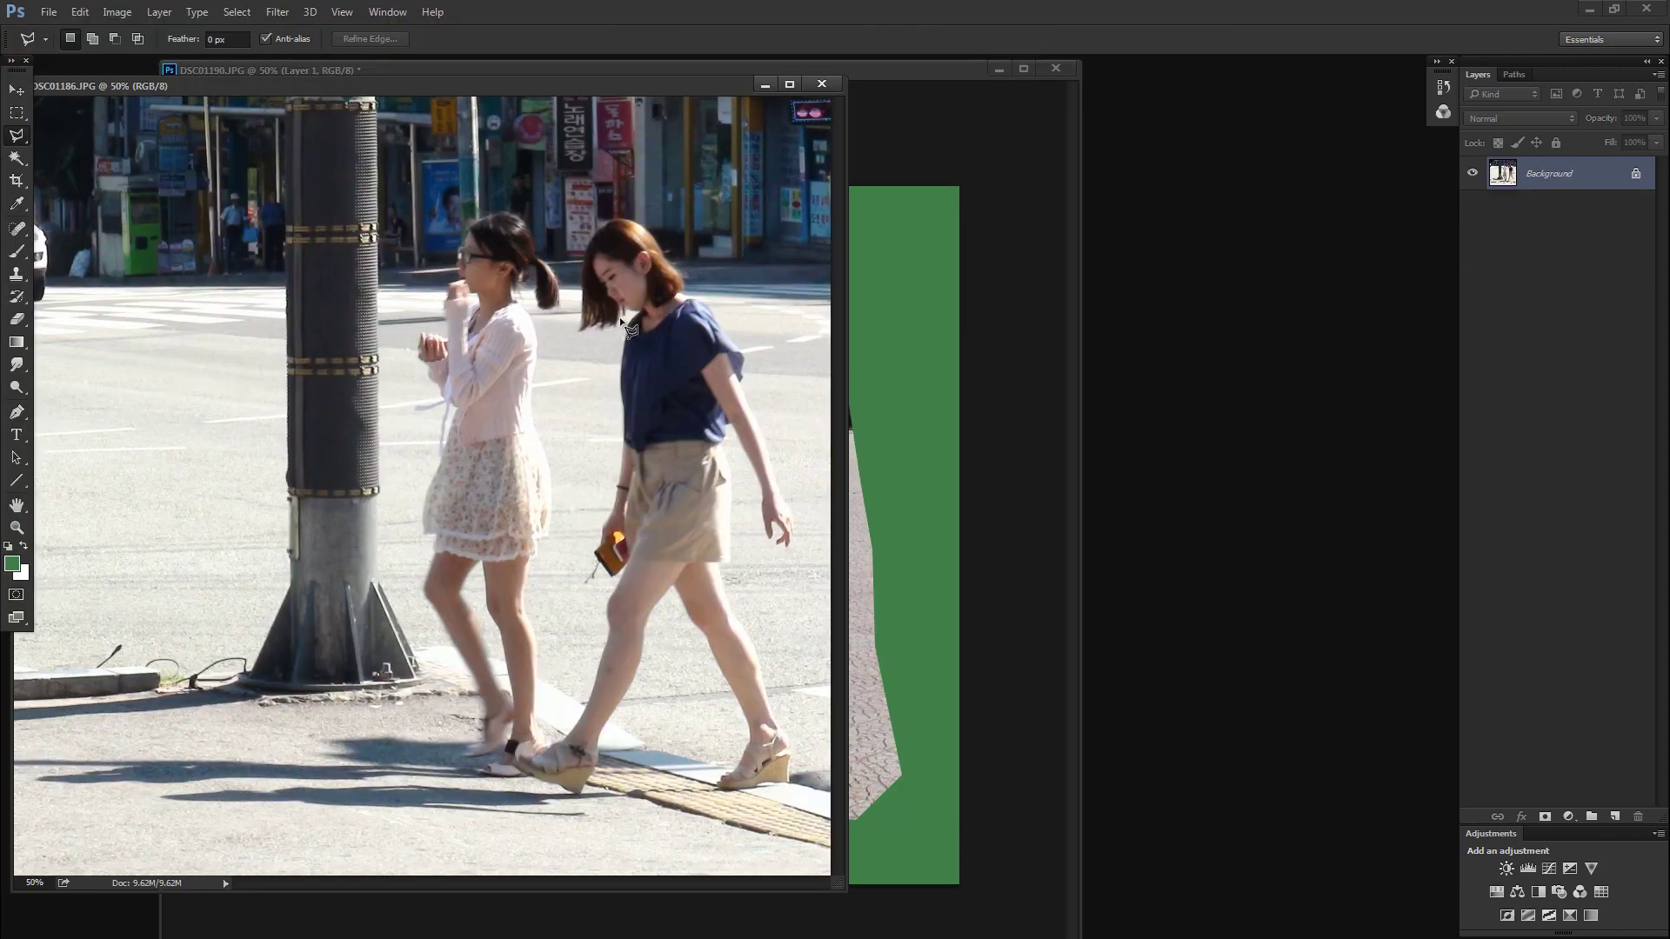